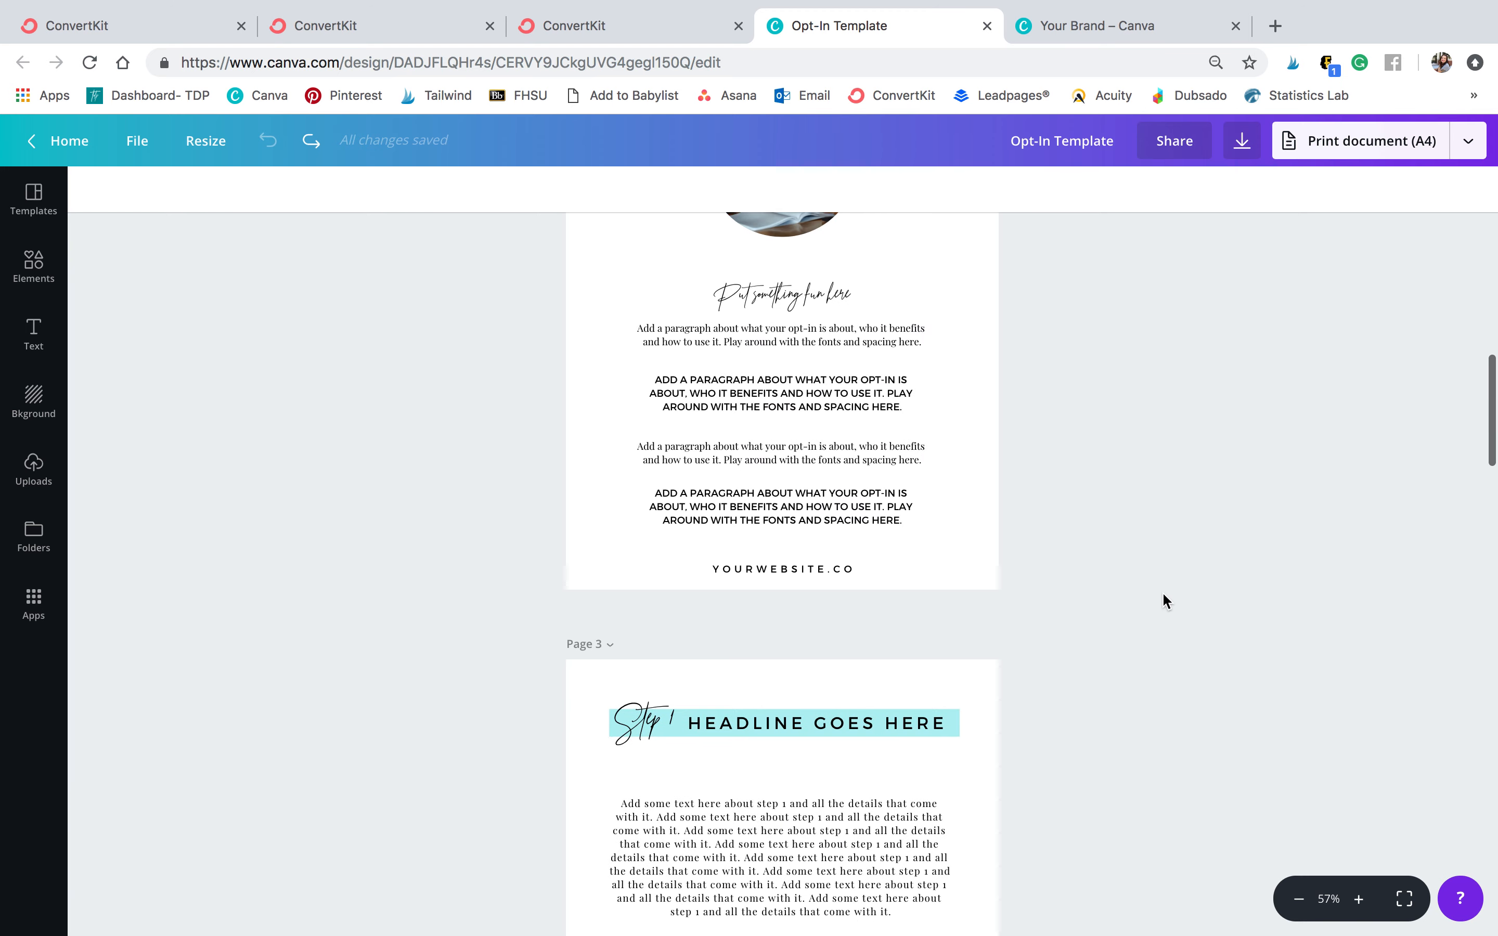
# Replace the script heading under the photo on page 2 with the text 'Welcome'
pyautogui.scroll(5, 1163, 600)
pyautogui.scroll(-1, 1163, 595)
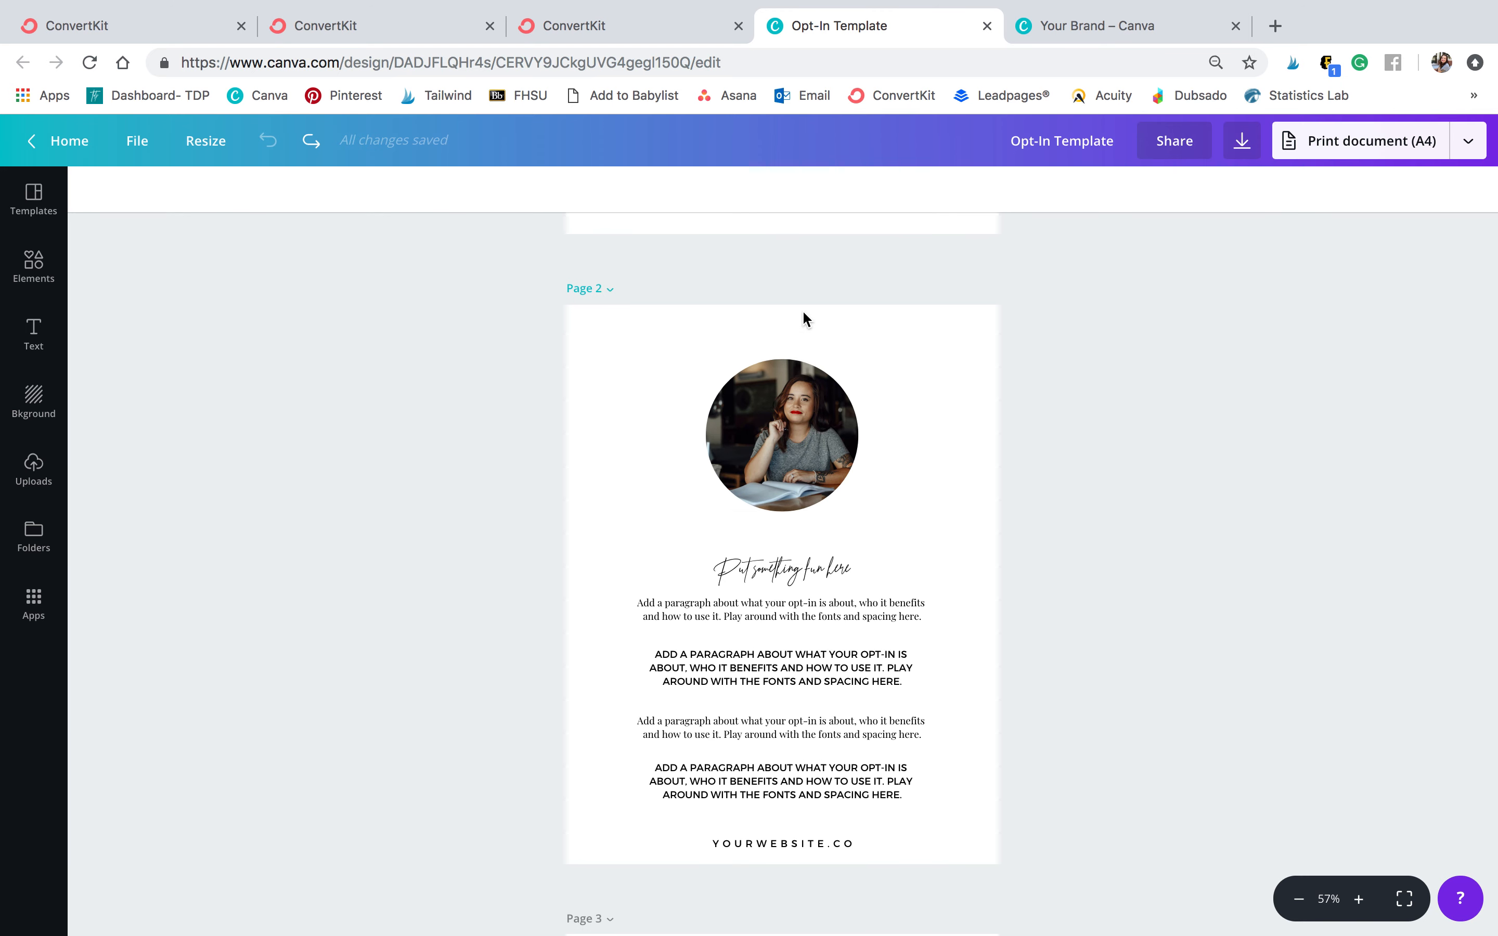
pyautogui.click(789, 430)
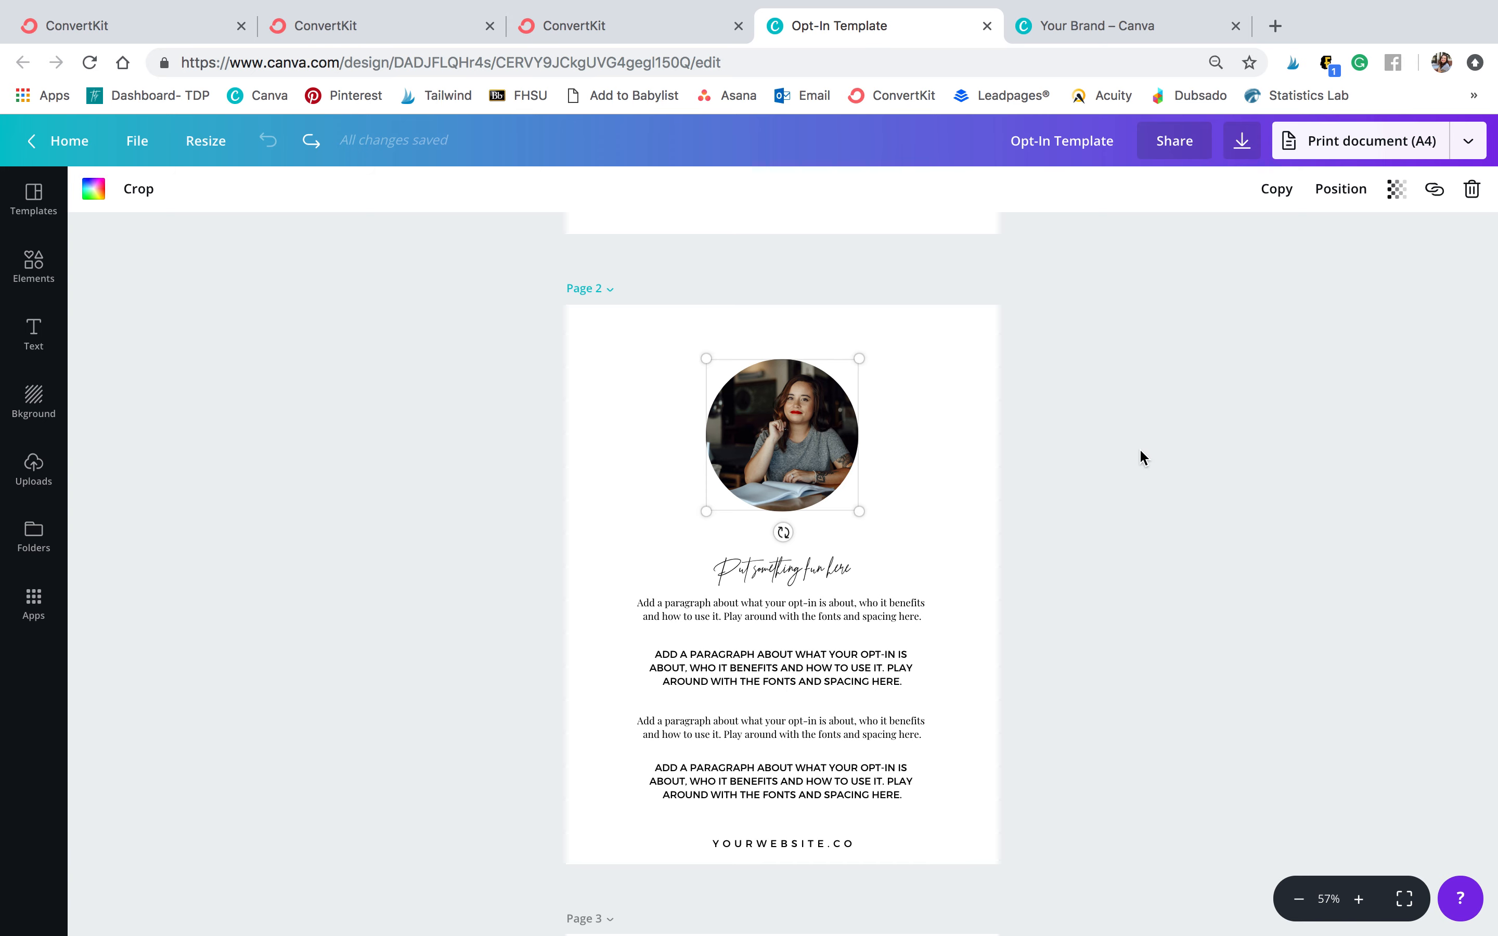
pyautogui.click(774, 566)
pyautogui.doubleClick(773, 563)
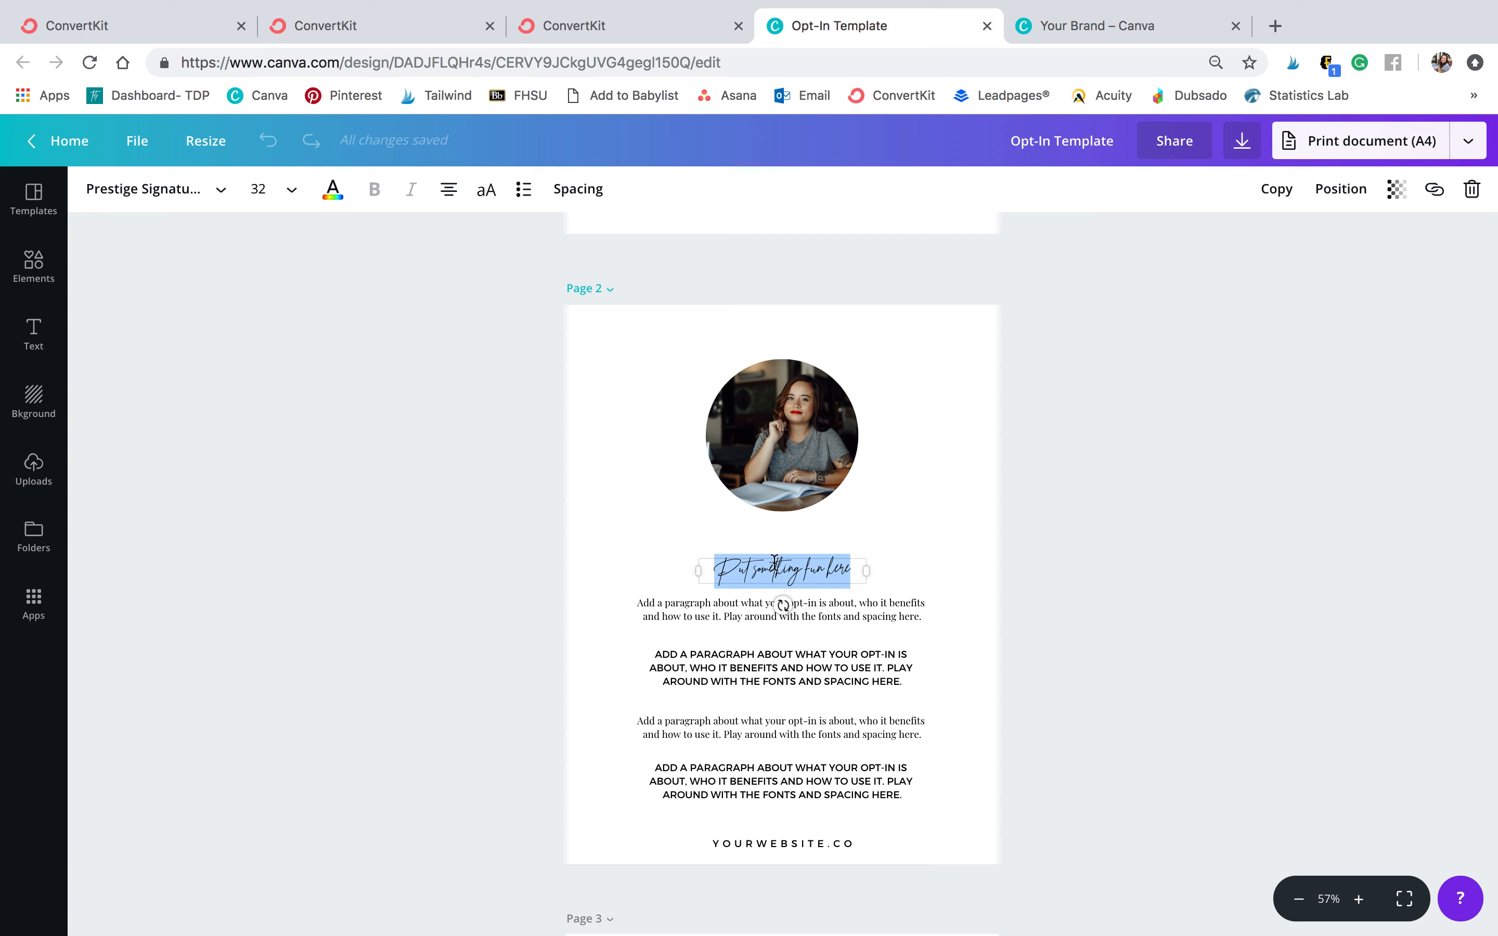
pyautogui.write('Hey girl!')
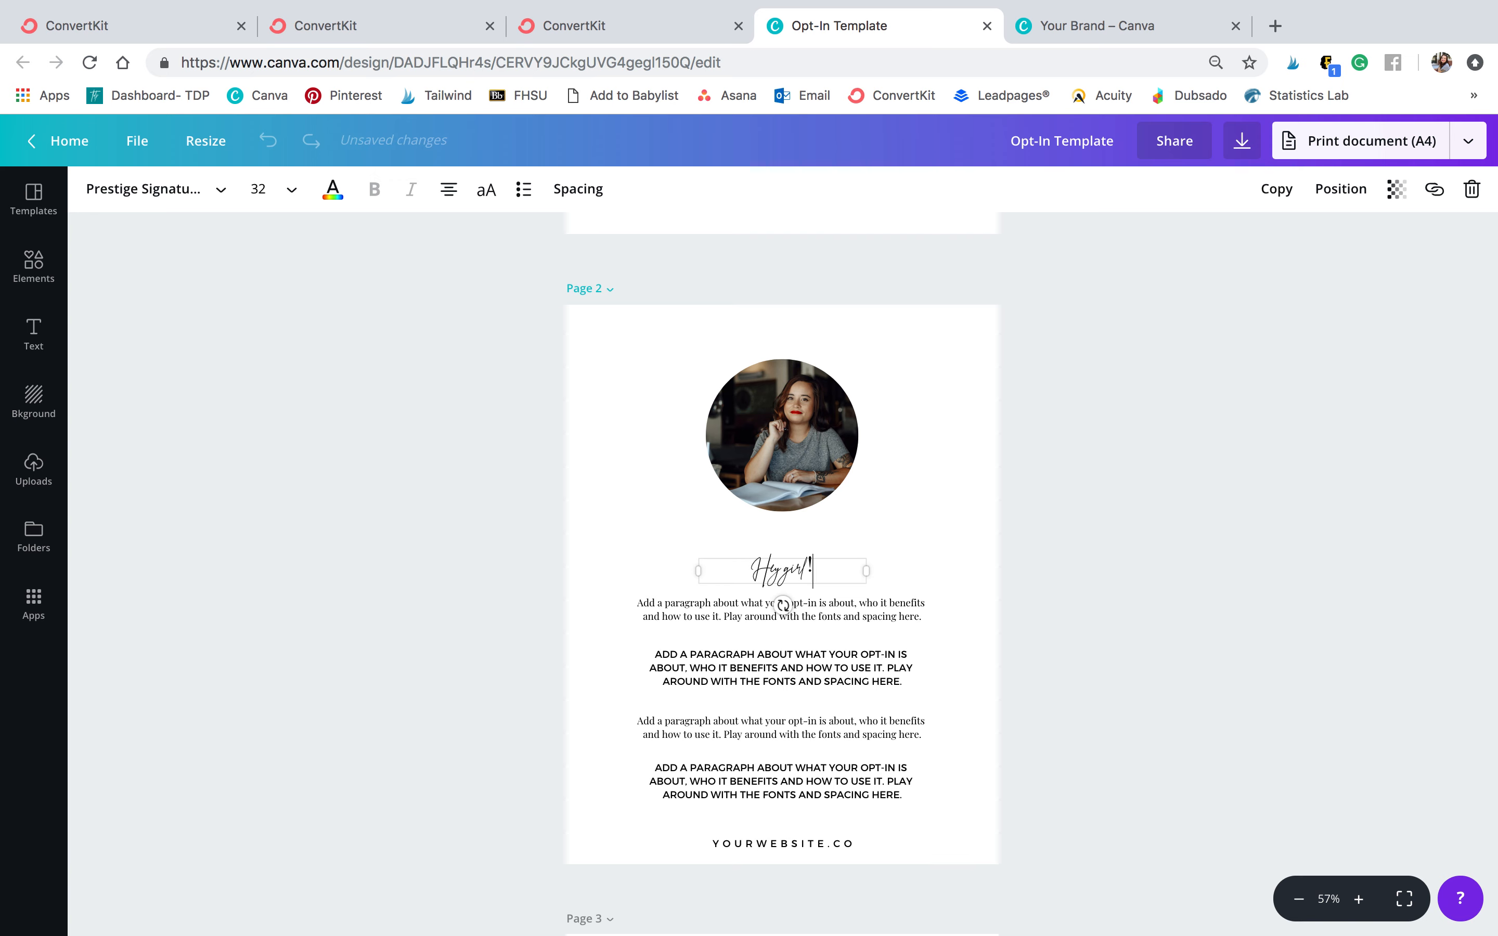
pyautogui.hotkey('ctrl', 'a')
pyautogui.write('H')
pyautogui.write('elc')
pyautogui.write('c')
pyautogui.press('BackSpace')
pyautogui.press('BackSpace')
pyautogui.press('BackSpace')
pyautogui.write('elcome')
# Increase the font size of the 'Welcome' heading and move it up slightly
pyautogui.hotkey('ctrl', 'a')
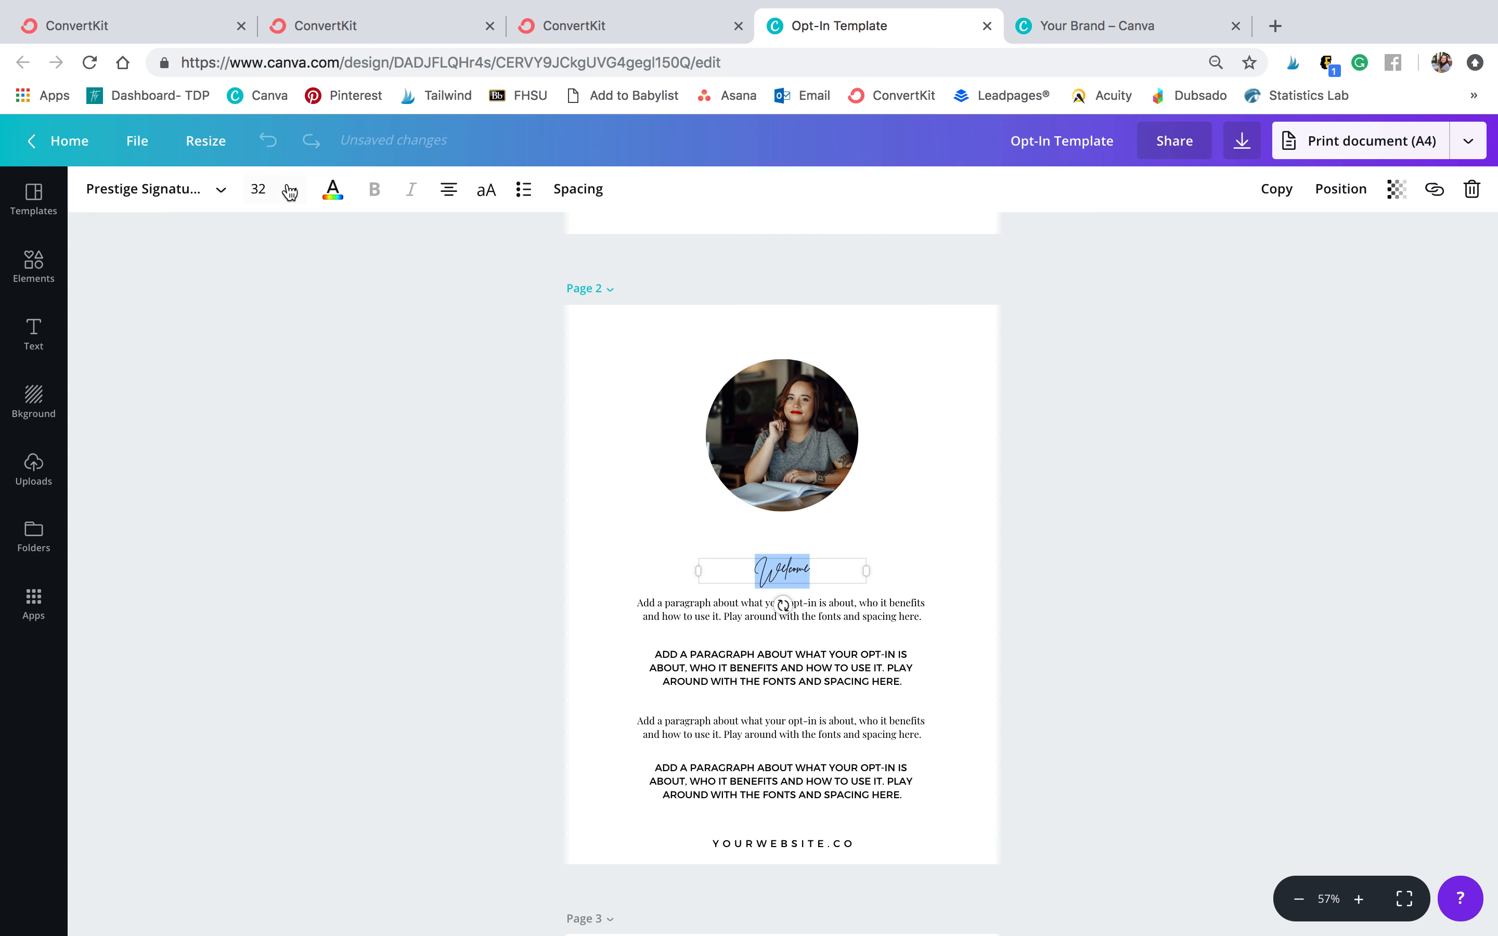
pyautogui.click(290, 189)
pyautogui.click(274, 533)
pyautogui.click(1107, 441)
pyautogui.moveTo(782, 570); pyautogui.dragTo(781, 552)
pyautogui.click(1114, 495)
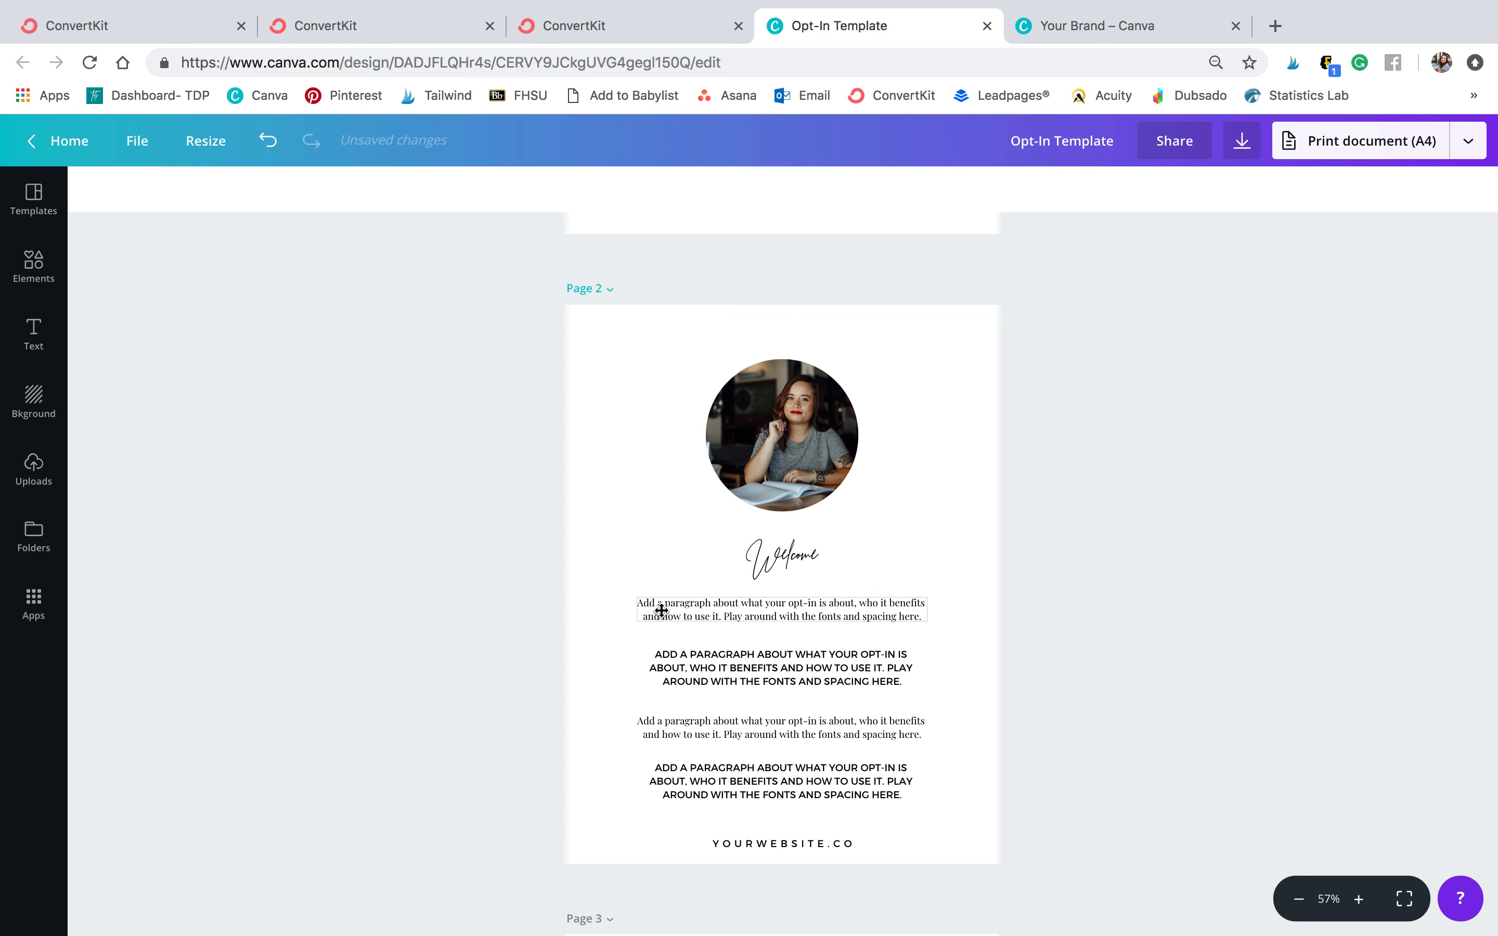
# Scroll through the paragraph text and the remaining template pages to review their layouts
pyautogui.doubleClick(732, 602)
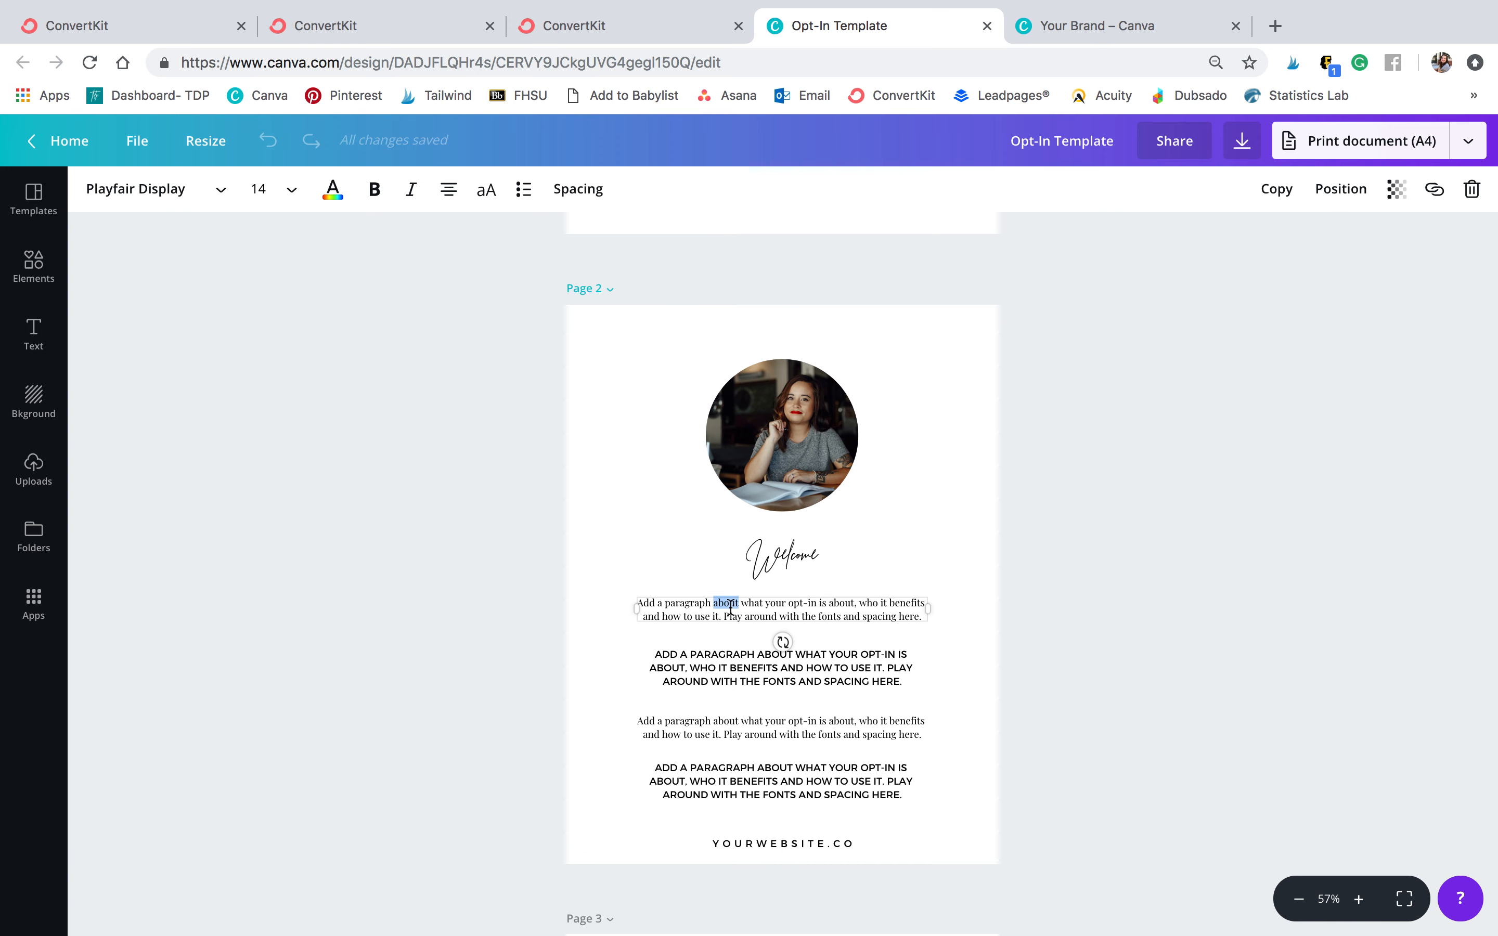
pyautogui.hotkey('ctrl', 'a')
pyautogui.click(1311, 607)
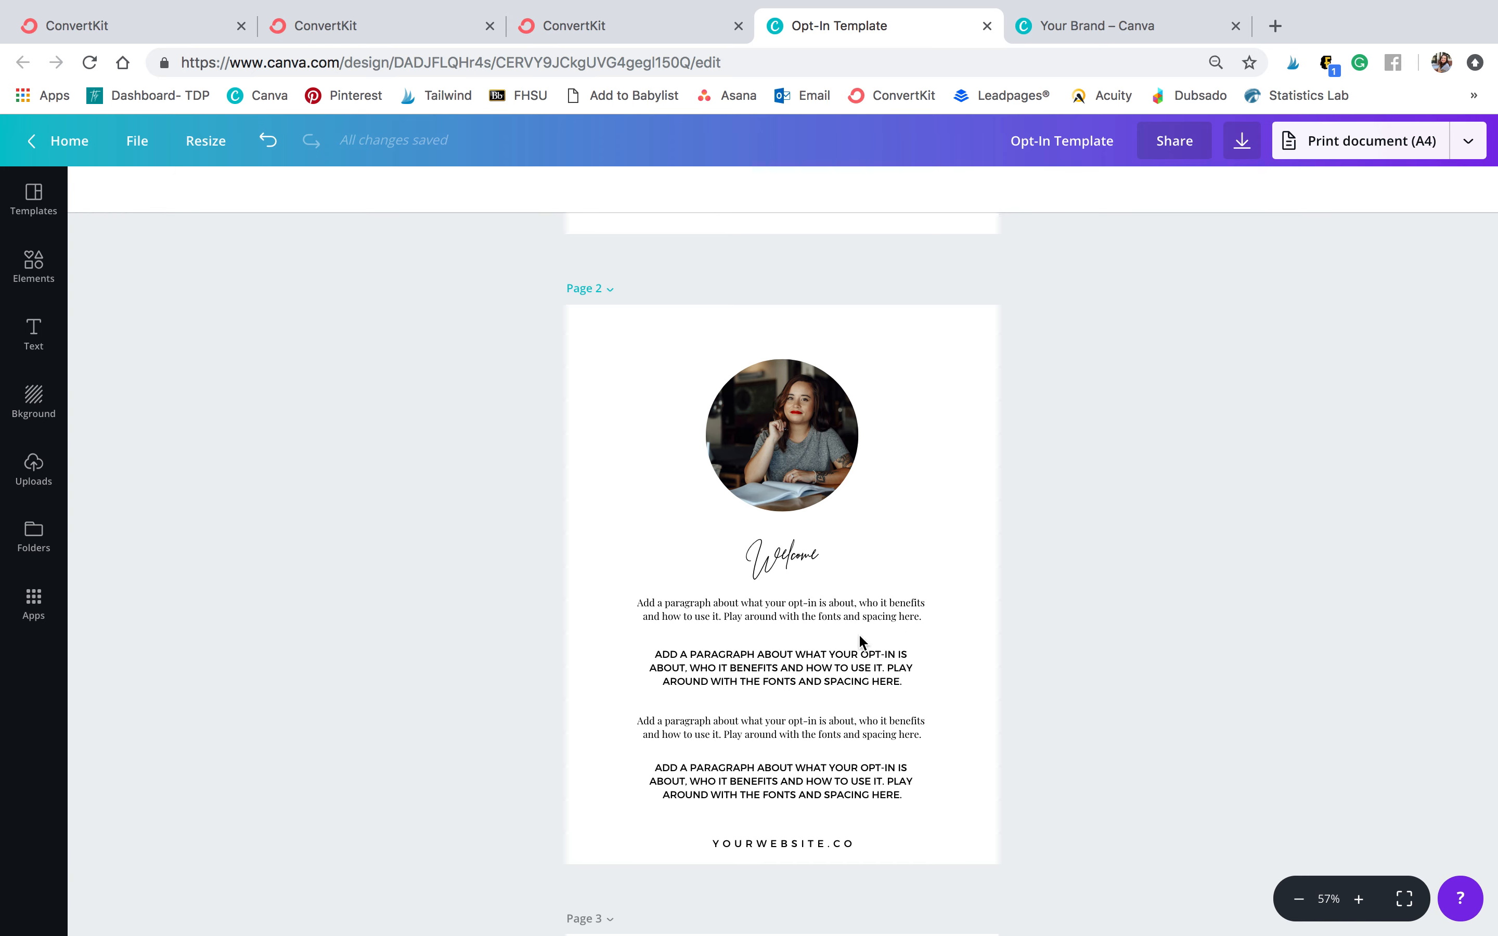
pyautogui.doubleClick(826, 668)
pyautogui.hotkey('ctrl', 'a')
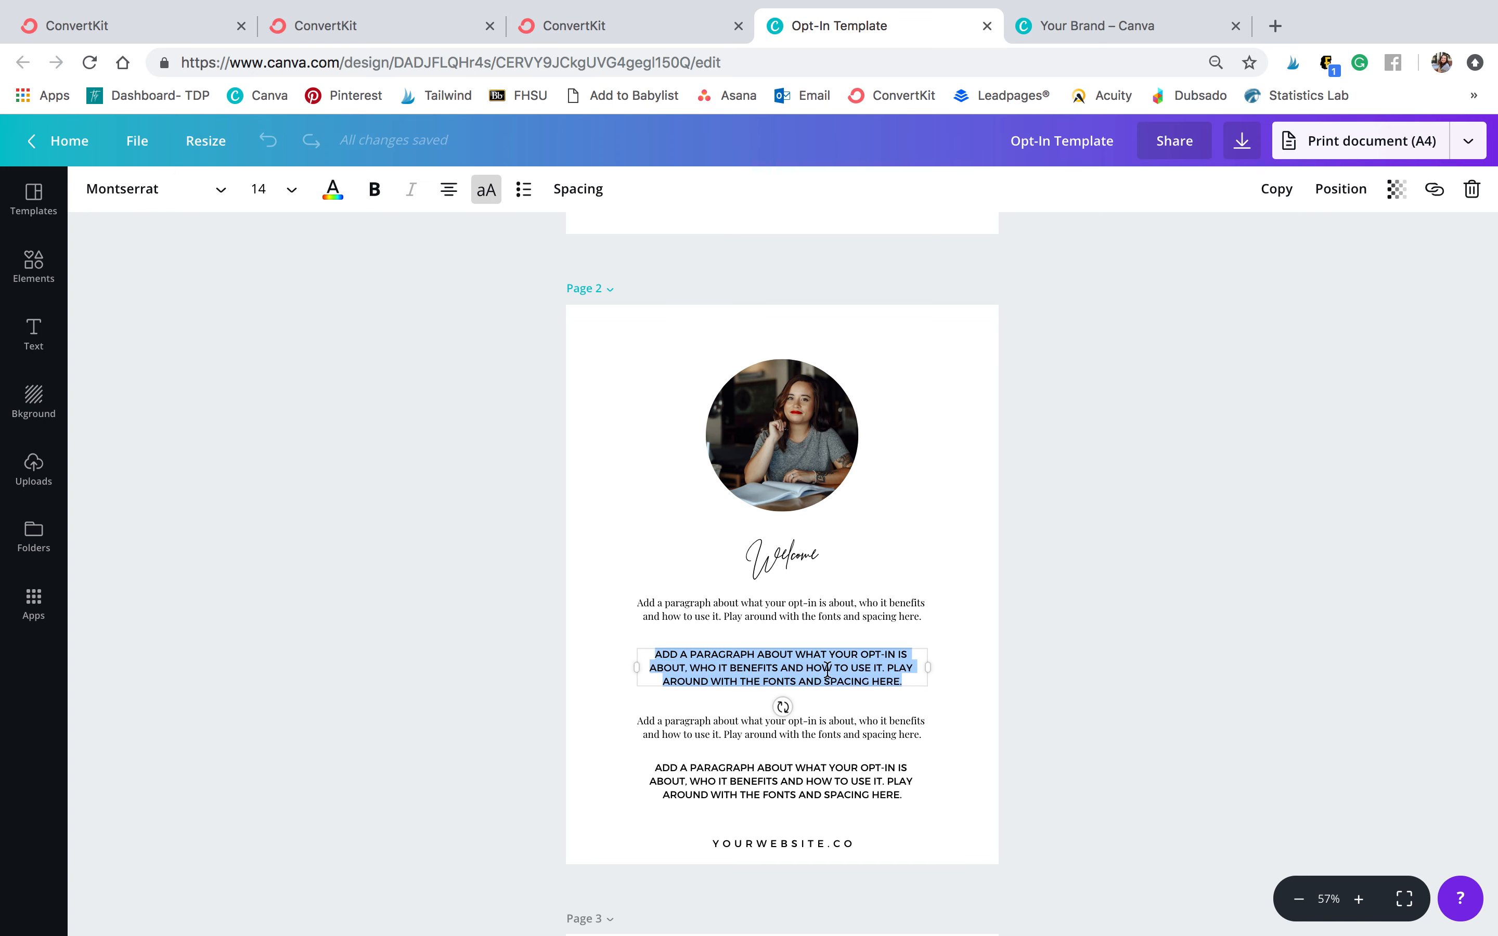
pyautogui.scroll(-1, 1009, 622)
pyautogui.click(1009, 622)
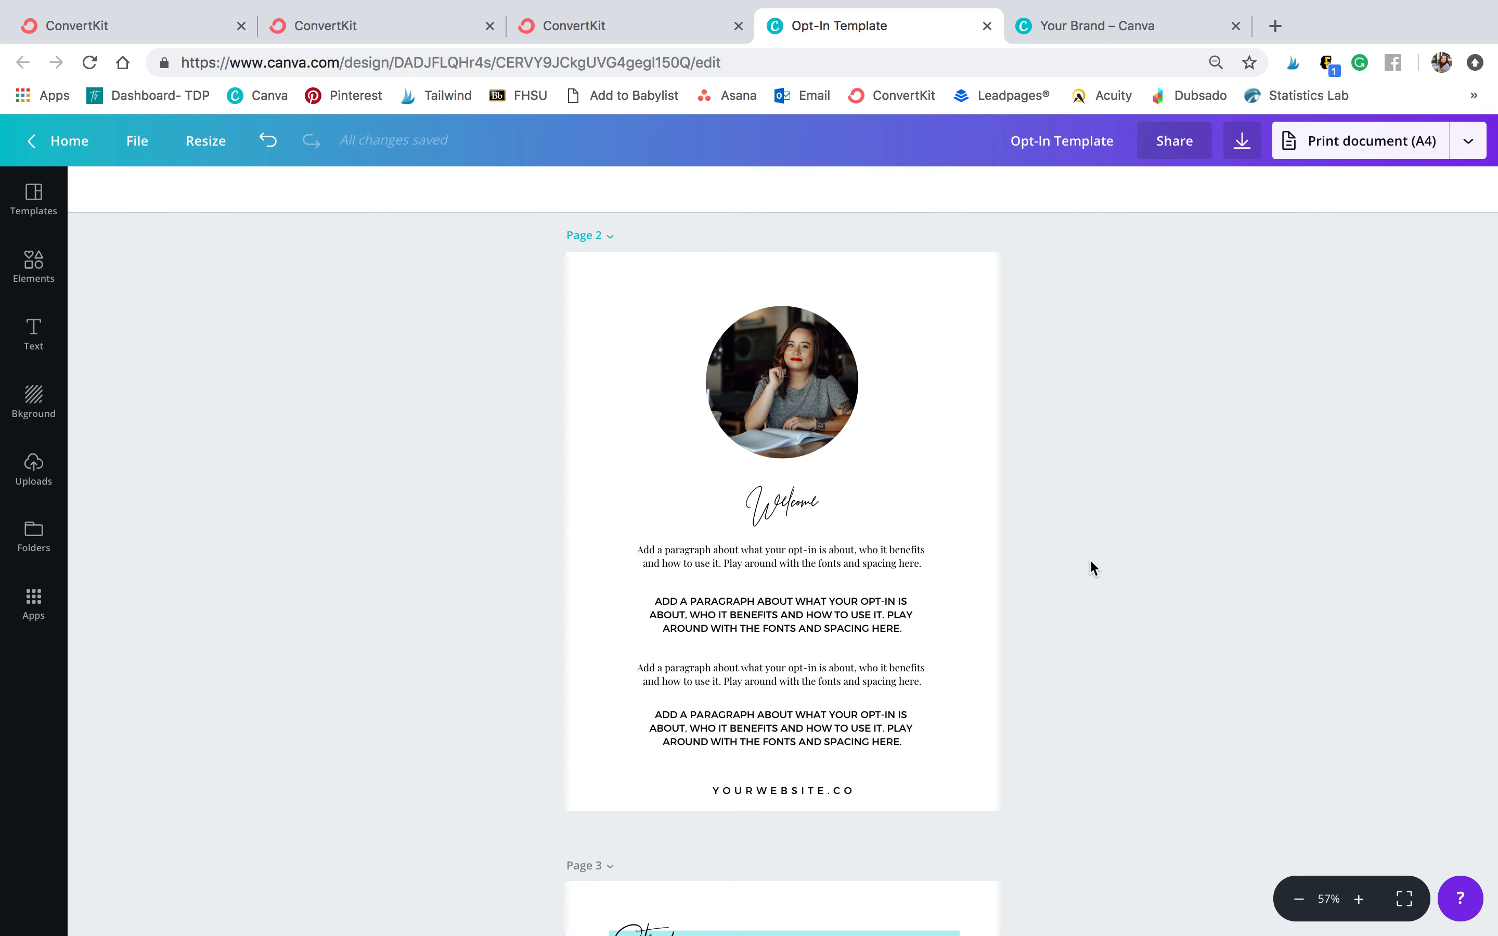
pyautogui.scroll(-1, 1090, 561)
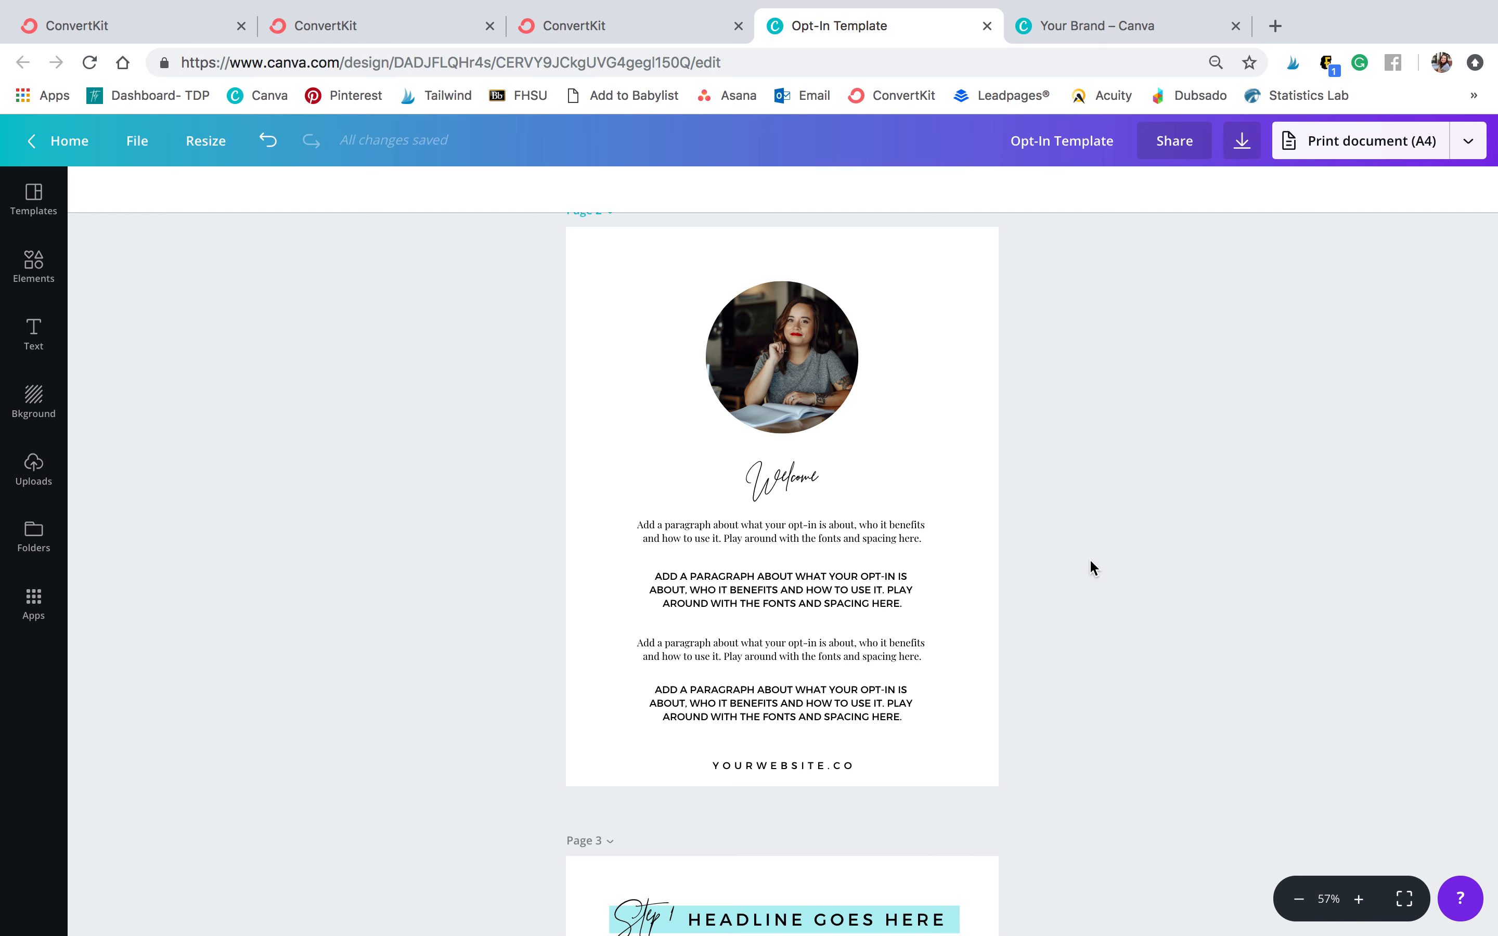
pyautogui.scroll(-10, 1090, 562)
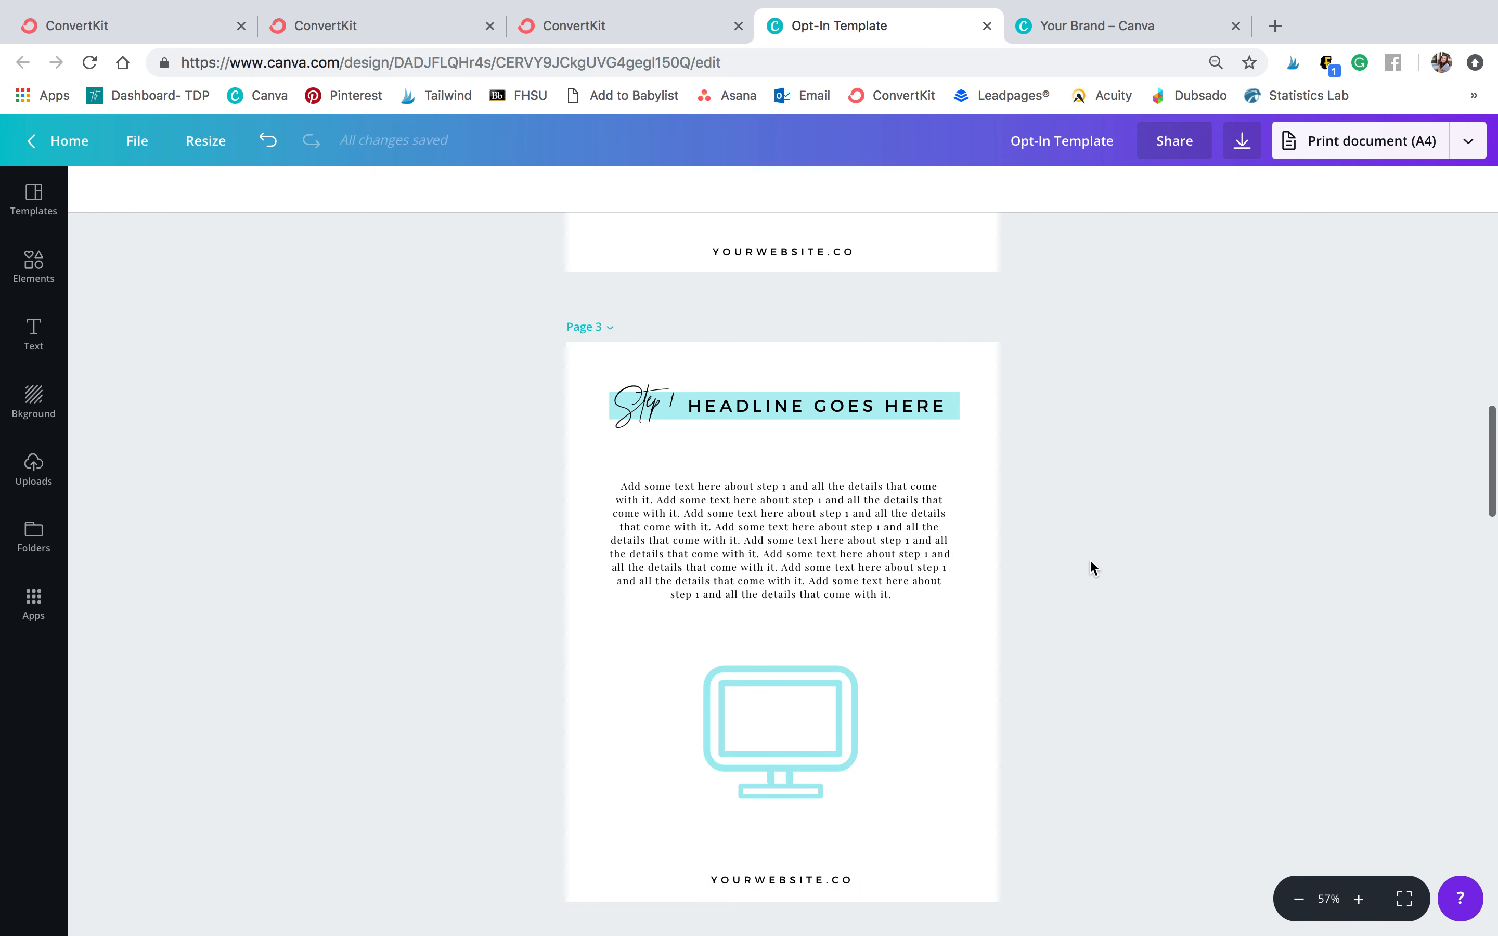
pyautogui.scroll(-1, 1089, 566)
pyautogui.scroll(-20, 1090, 562)
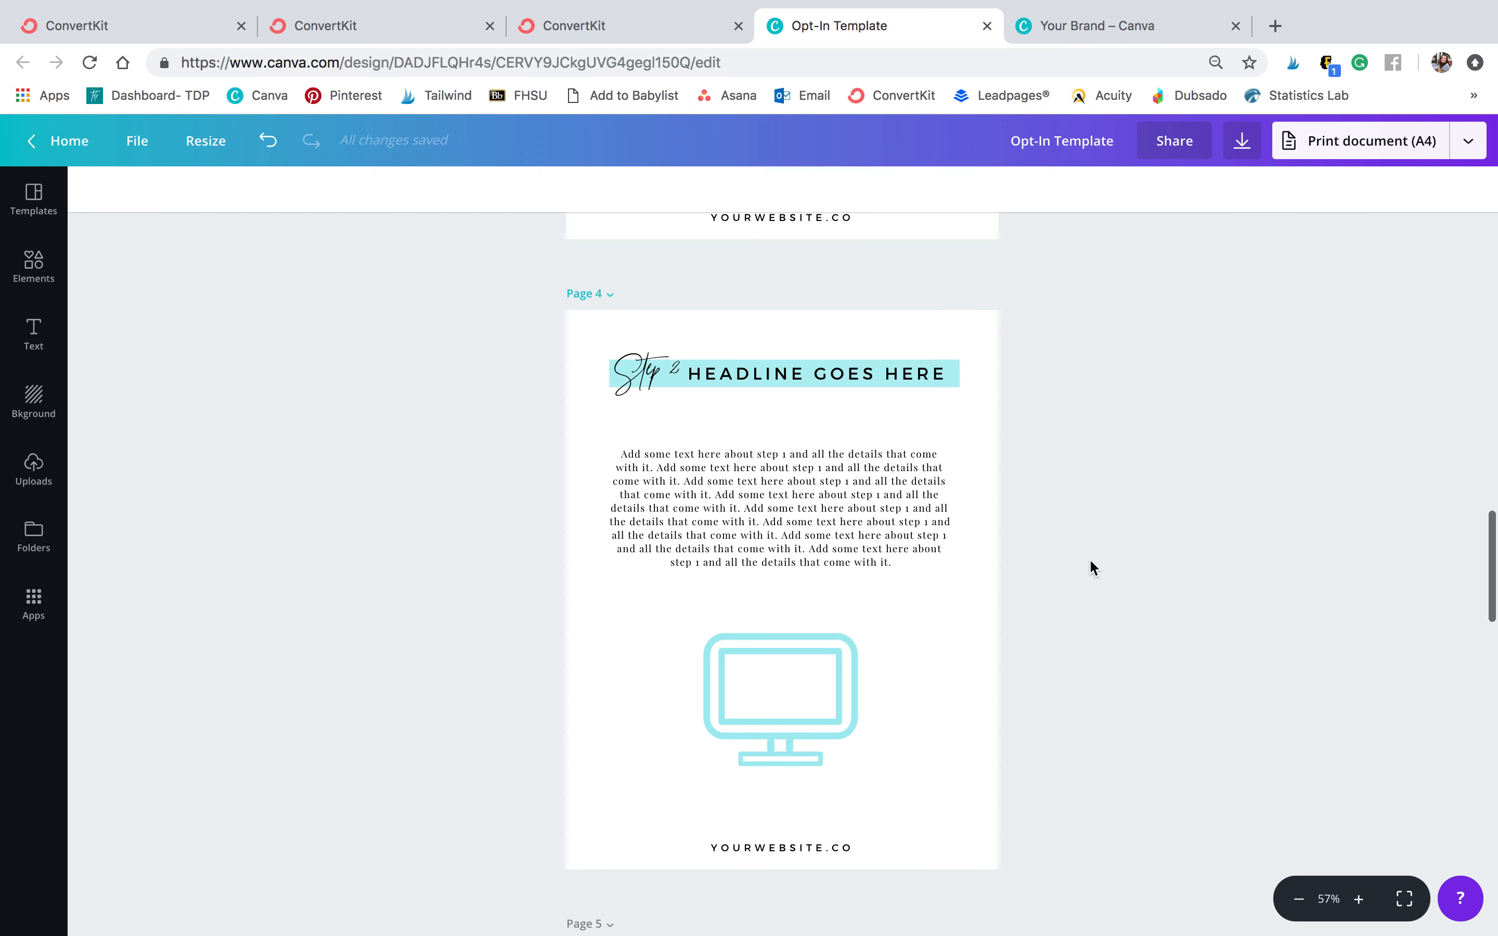
pyautogui.scroll(-3, 1090, 566)
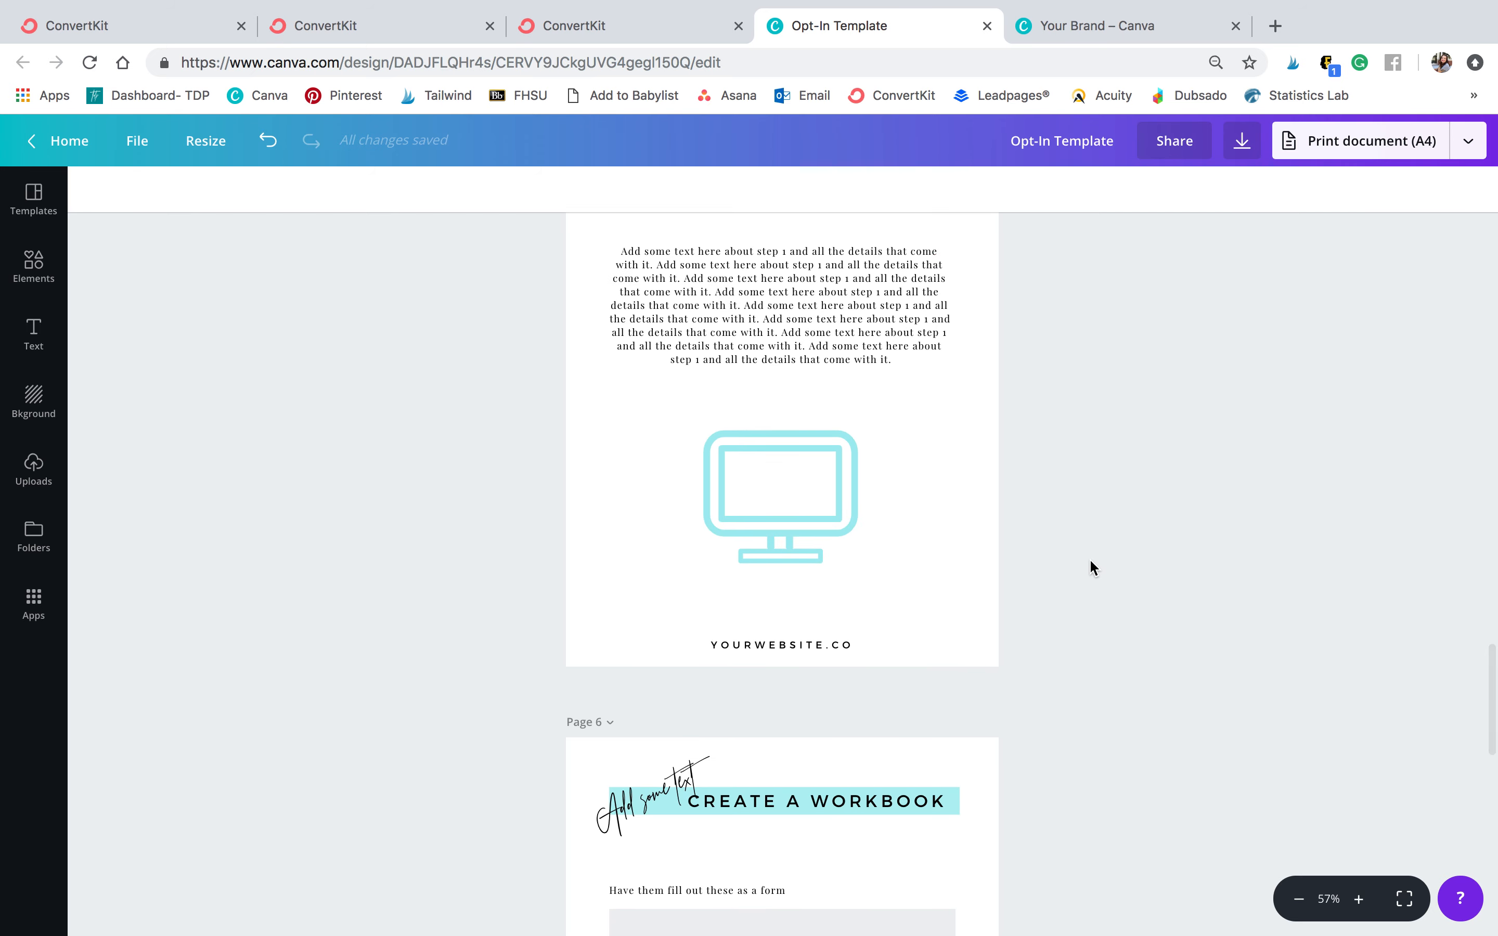
pyautogui.scroll(-6, 1090, 567)
pyautogui.scroll(20, 1090, 567)
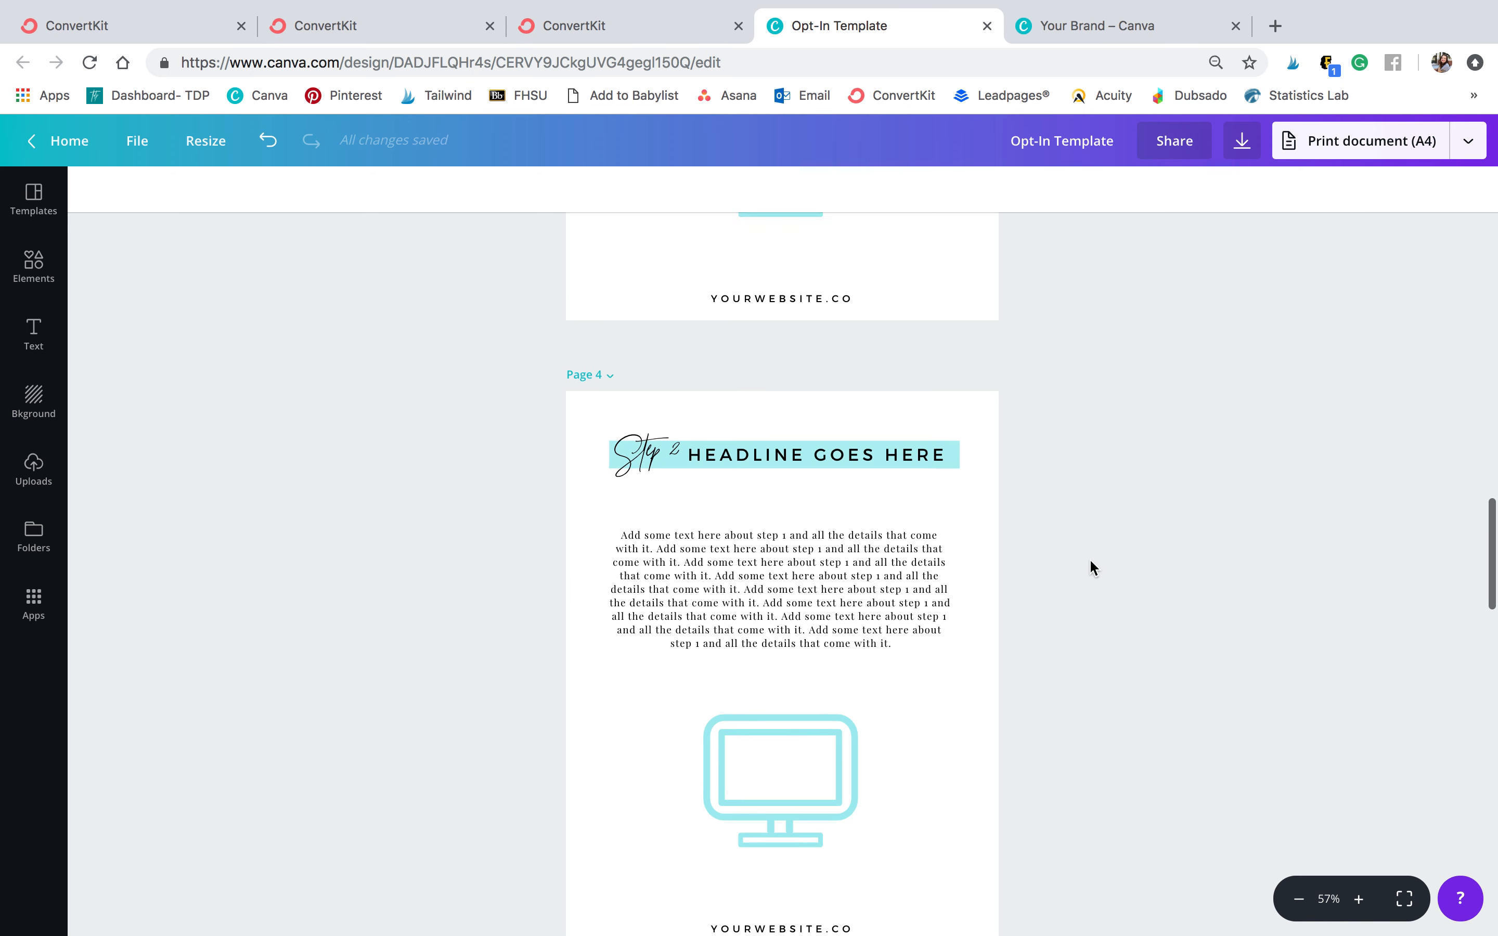
pyautogui.scroll(1, 1090, 561)
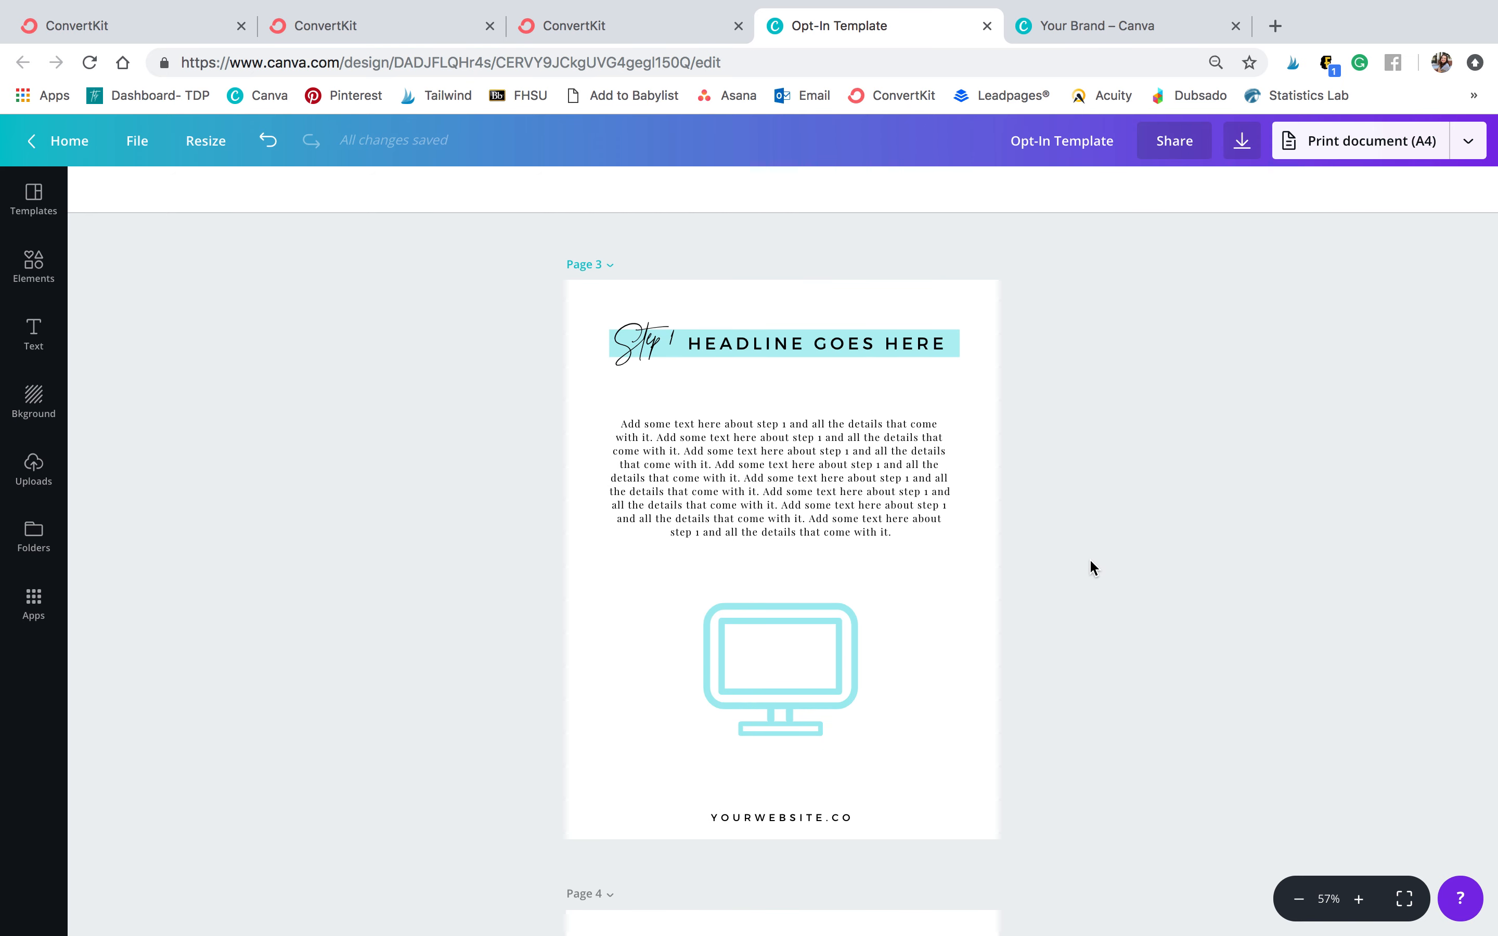
pyautogui.scroll(20, 1089, 559)
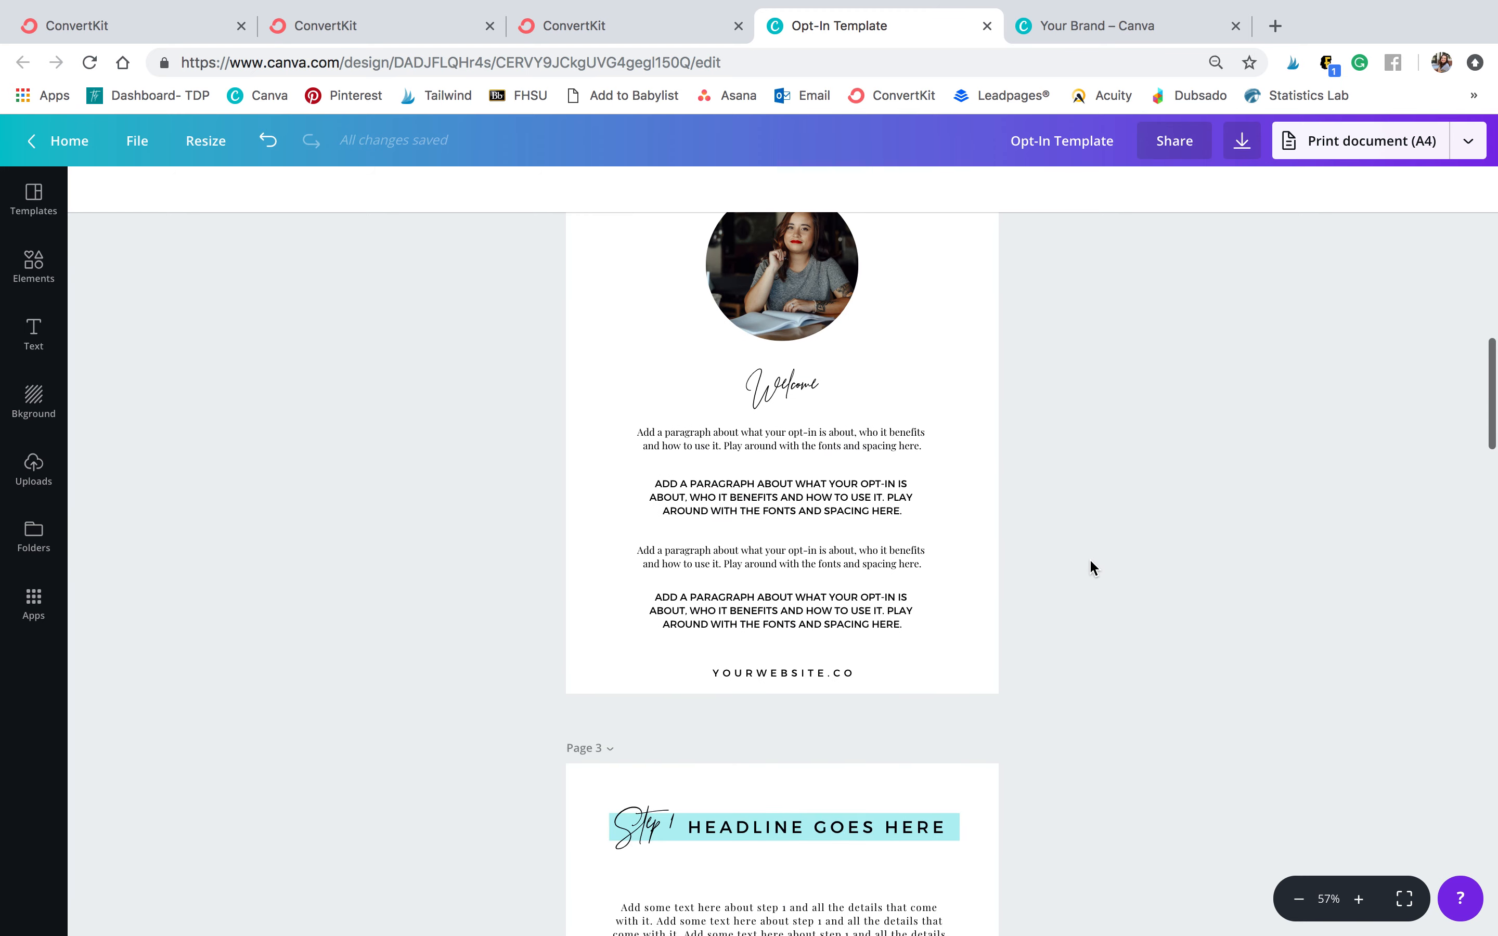
# Replace the cover title text on page 1 with '3 STEPS TO GROWING YOUR'
pyautogui.click(763, 535)
pyautogui.click(765, 537)
pyautogui.tripleClick(764, 537)
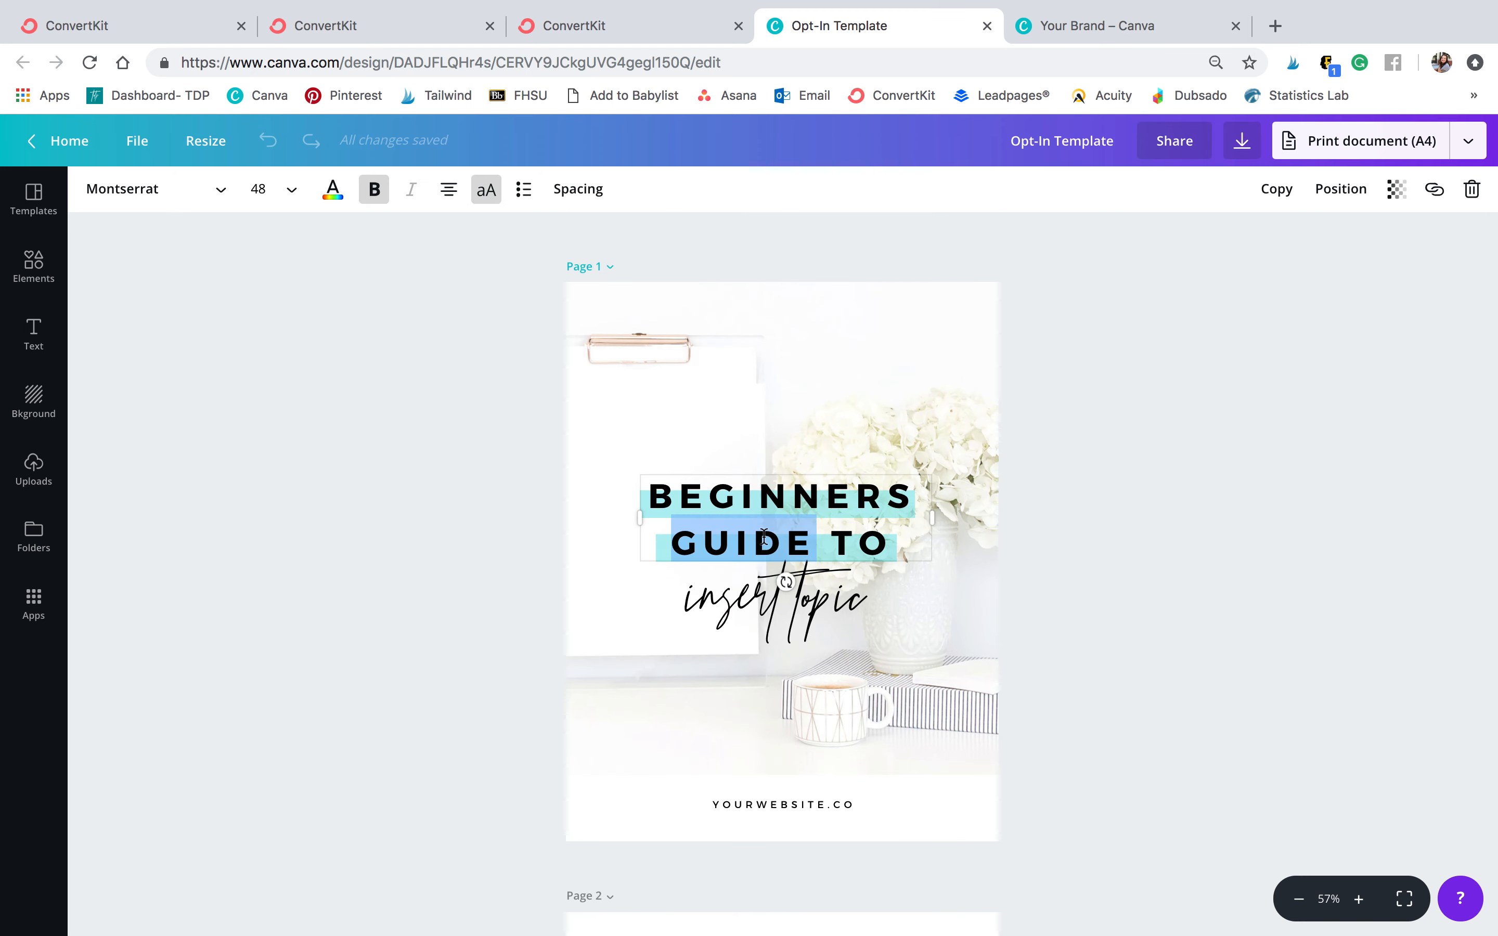
pyautogui.write('3 STEPS TO G')
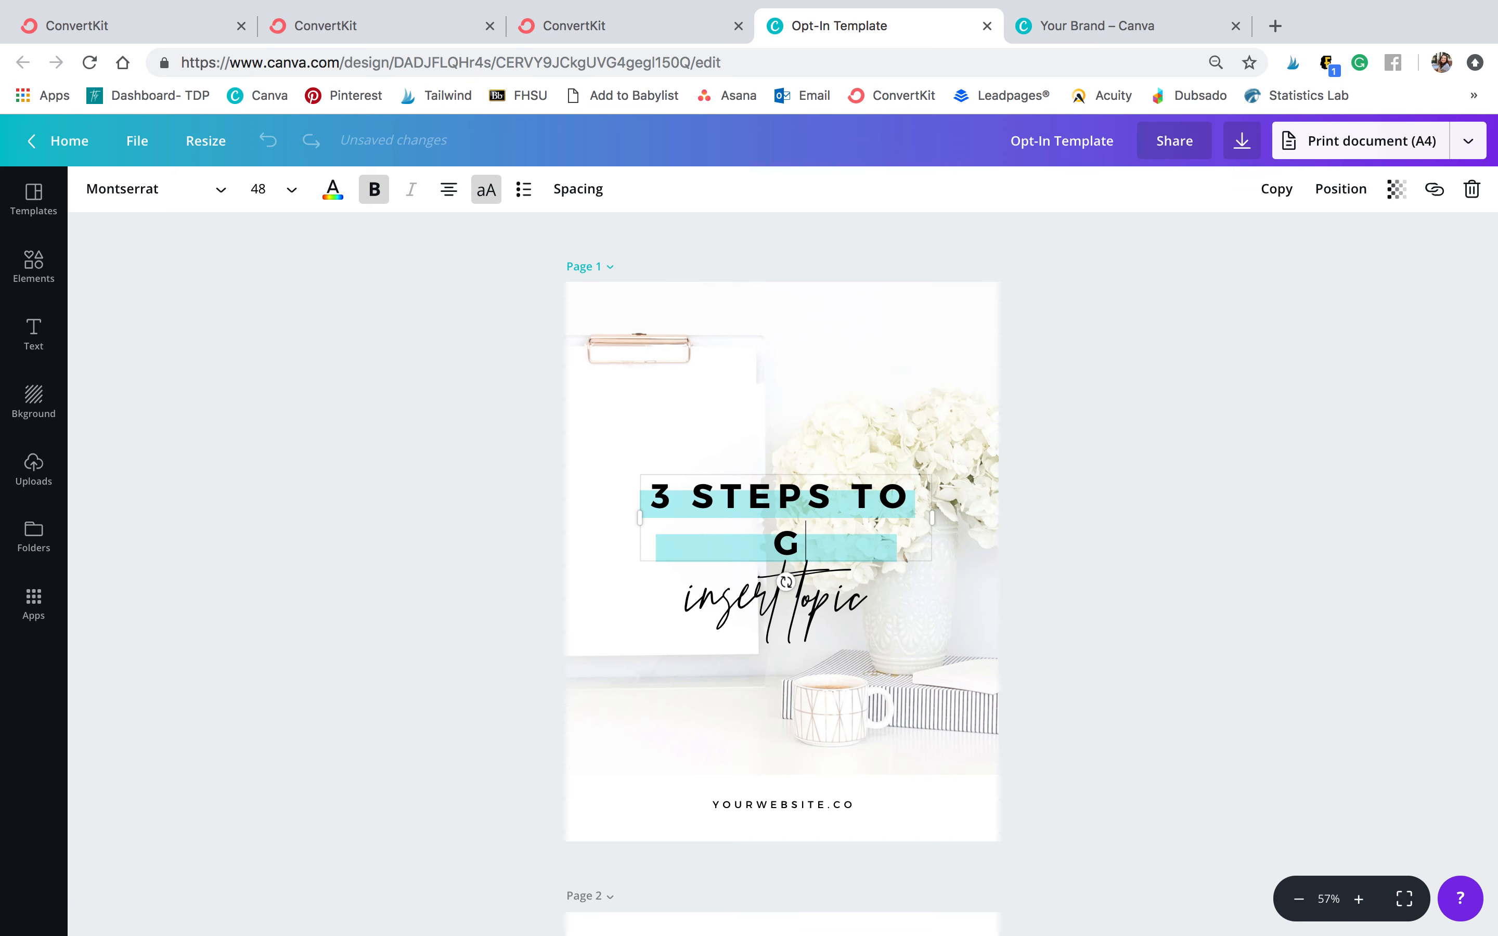
pyautogui.write('ROWING YOUR INSTA')
pyautogui.press('BackSpace')
pyautogui.press('BackSpace')
pyautogui.press('BackSpace')
pyautogui.press('BackSpace')
pyautogui.press('BackSpace')
pyautogui.press('BackSpace')
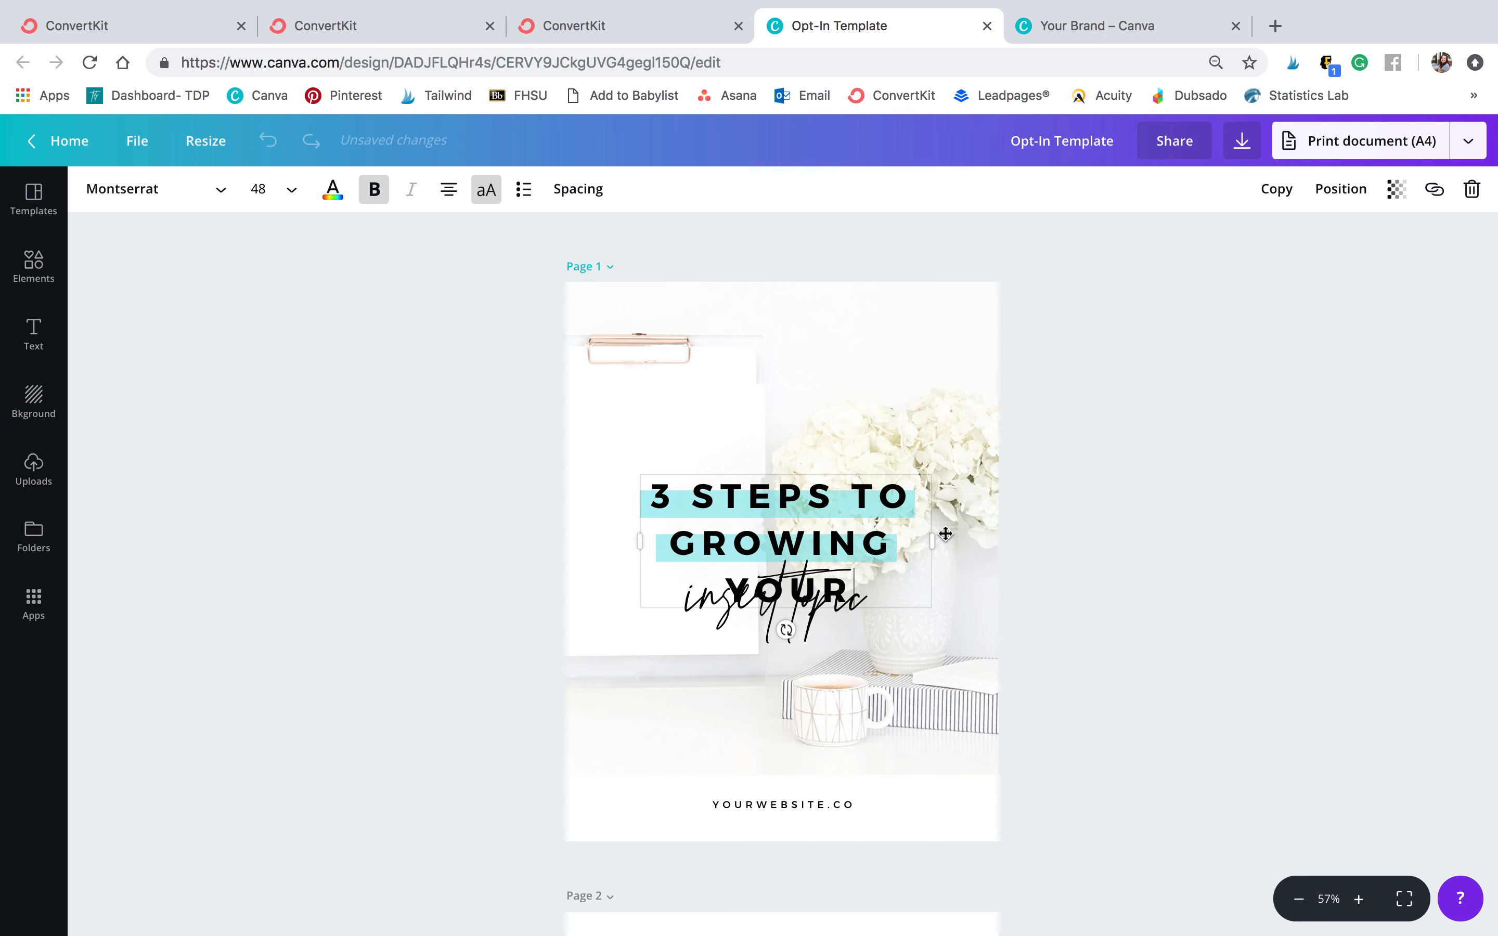
# Move the title up, move the script subtitle lower, and change the subtitle text to 'instagram'
pyautogui.moveTo(944, 537); pyautogui.dragTo(941, 543)
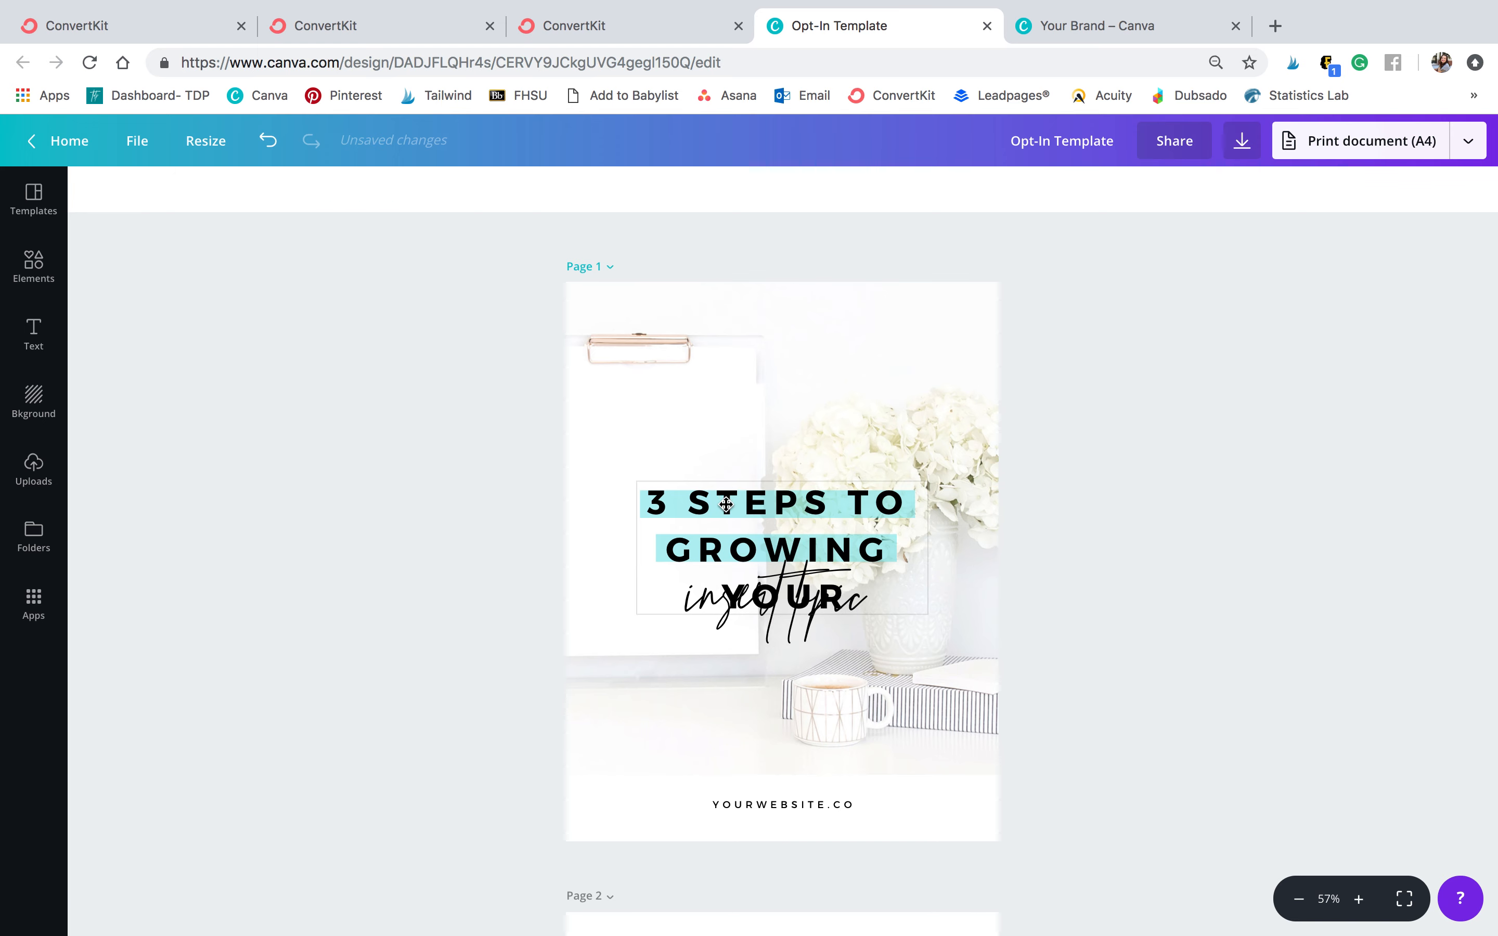
pyautogui.moveTo(723, 505); pyautogui.dragTo(742, 360)
pyautogui.moveTo(779, 582); pyautogui.dragTo(777, 631)
pyautogui.doubleClick(777, 632)
pyautogui.write('instagram')
pyautogui.click(986, 649)
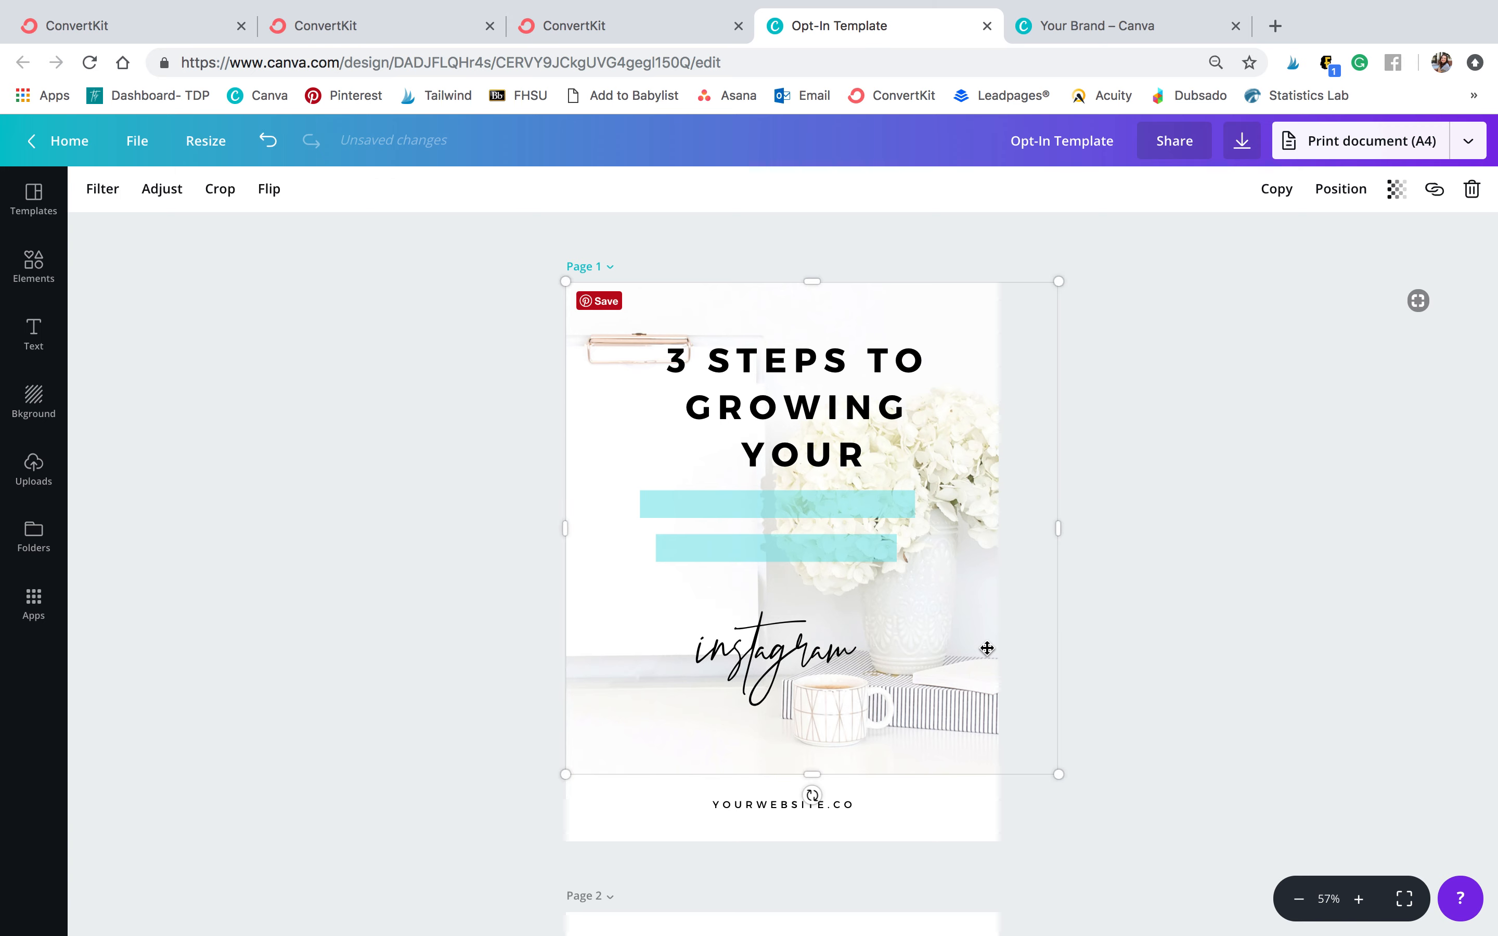
# Widen the title box so it fits on two lines and move it down over the teal bars
pyautogui.doubleClick(846, 403)
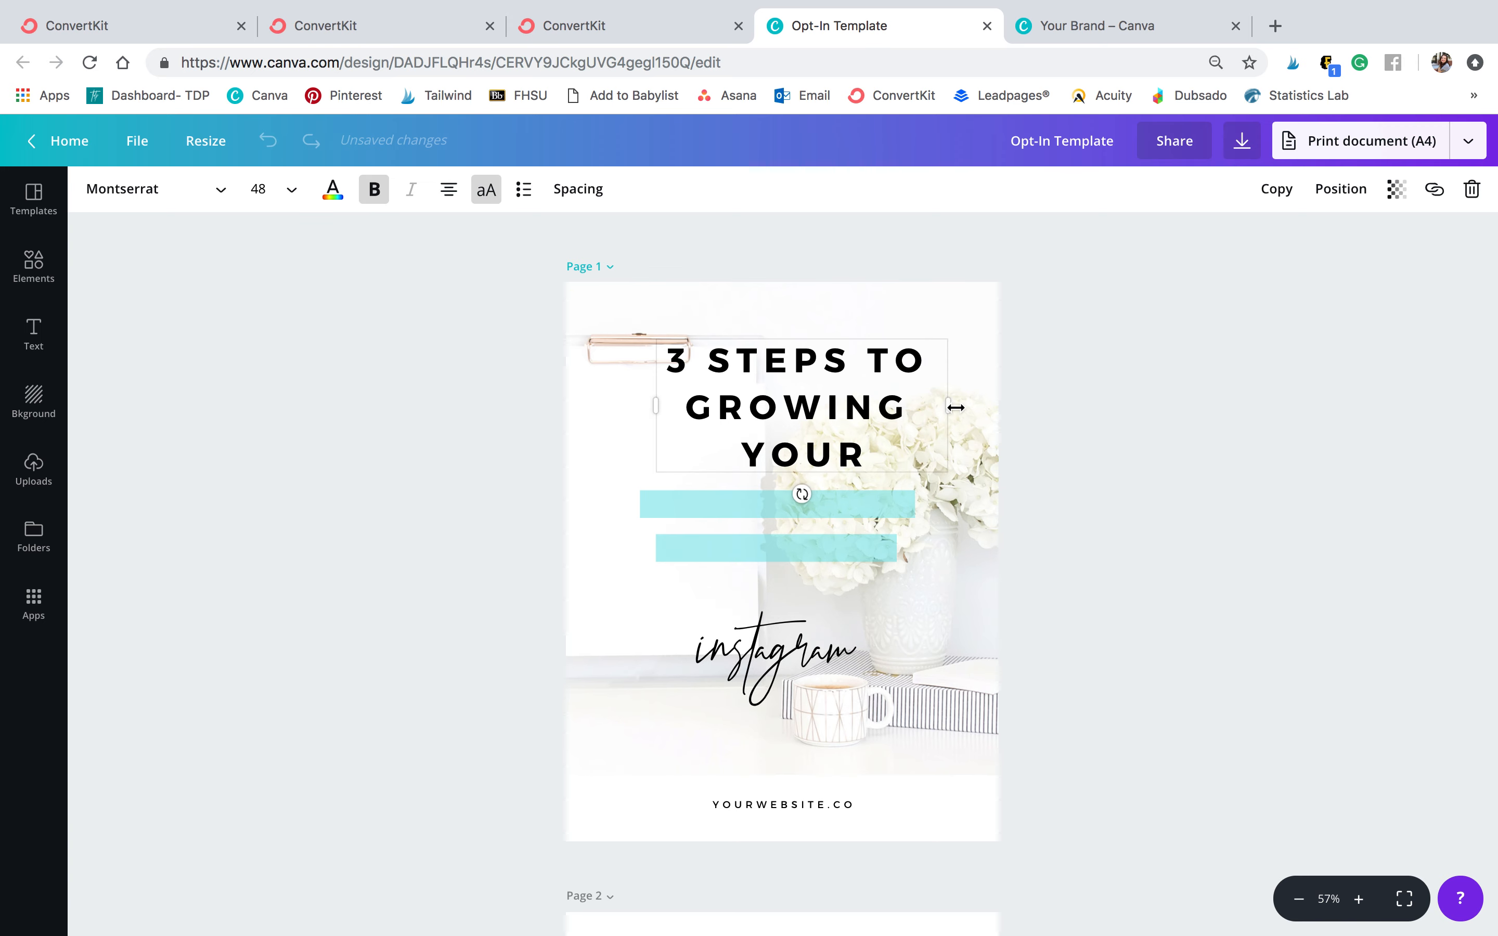
pyautogui.moveTo(947, 406); pyautogui.dragTo(1043, 403)
pyautogui.moveTo(957, 431); pyautogui.dragTo(923, 640)
# Widen and reposition the teal highlight bars, then align the two-line title over them
pyautogui.click(809, 545)
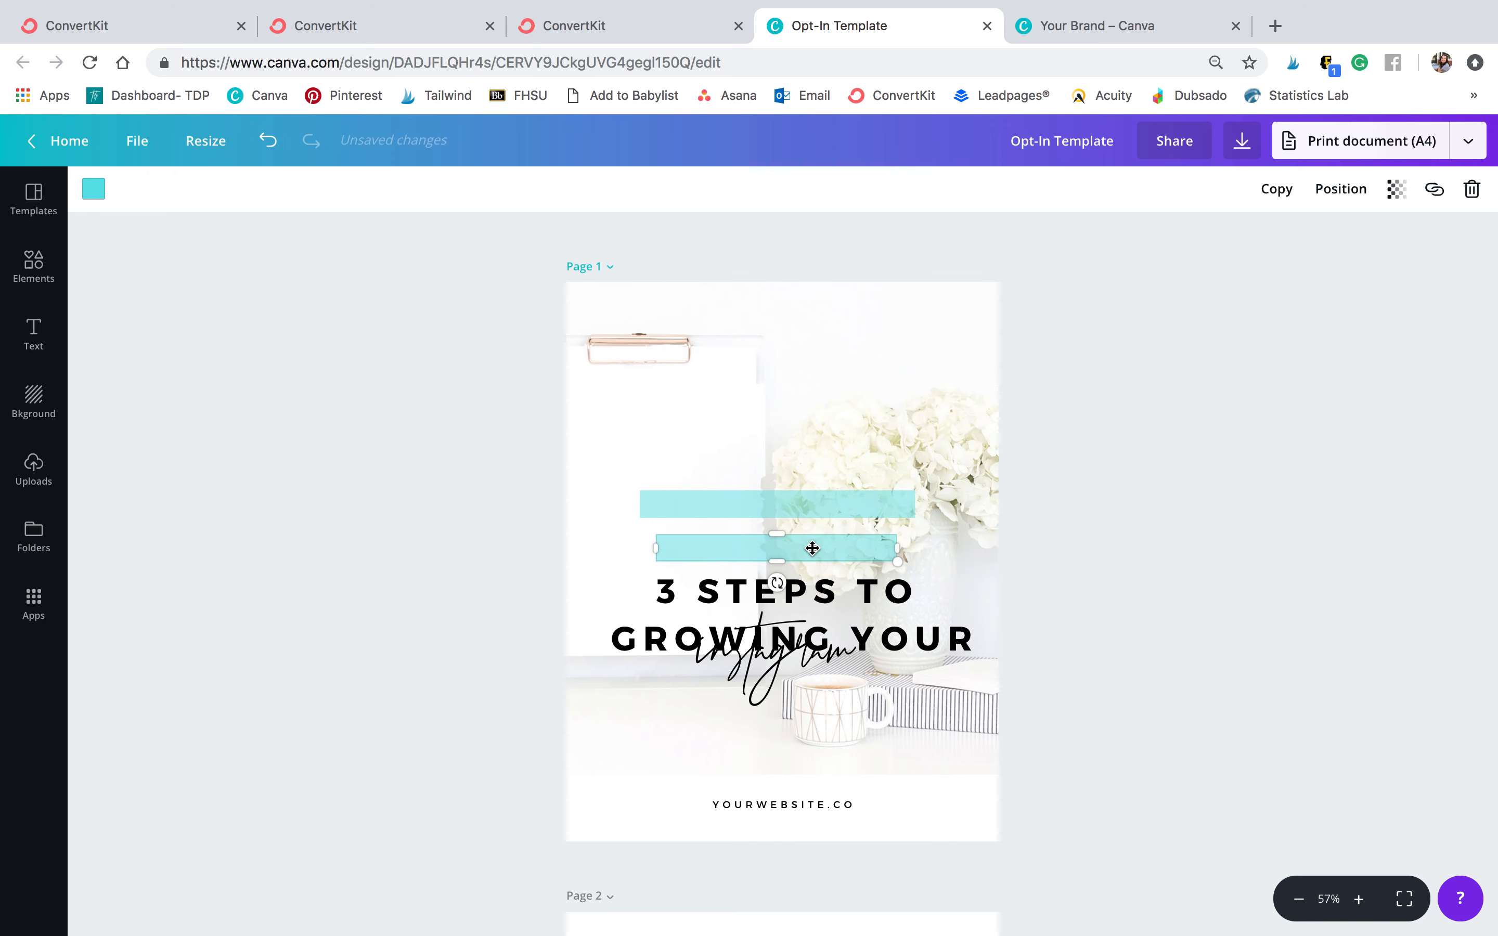
pyautogui.keyDown('shift'); pyautogui.click(826, 506); pyautogui.keyUp('shift')
pyautogui.moveTo(640, 561); pyautogui.dragTo(566, 557)
pyautogui.moveTo(739, 511)
pyautogui.mouseDown()
pyautogui.moveTo(760, 513)
pyautogui.moveTo(754, 501)
pyautogui.mouseUp()
pyautogui.moveTo(941, 635); pyautogui.dragTo(931, 542)
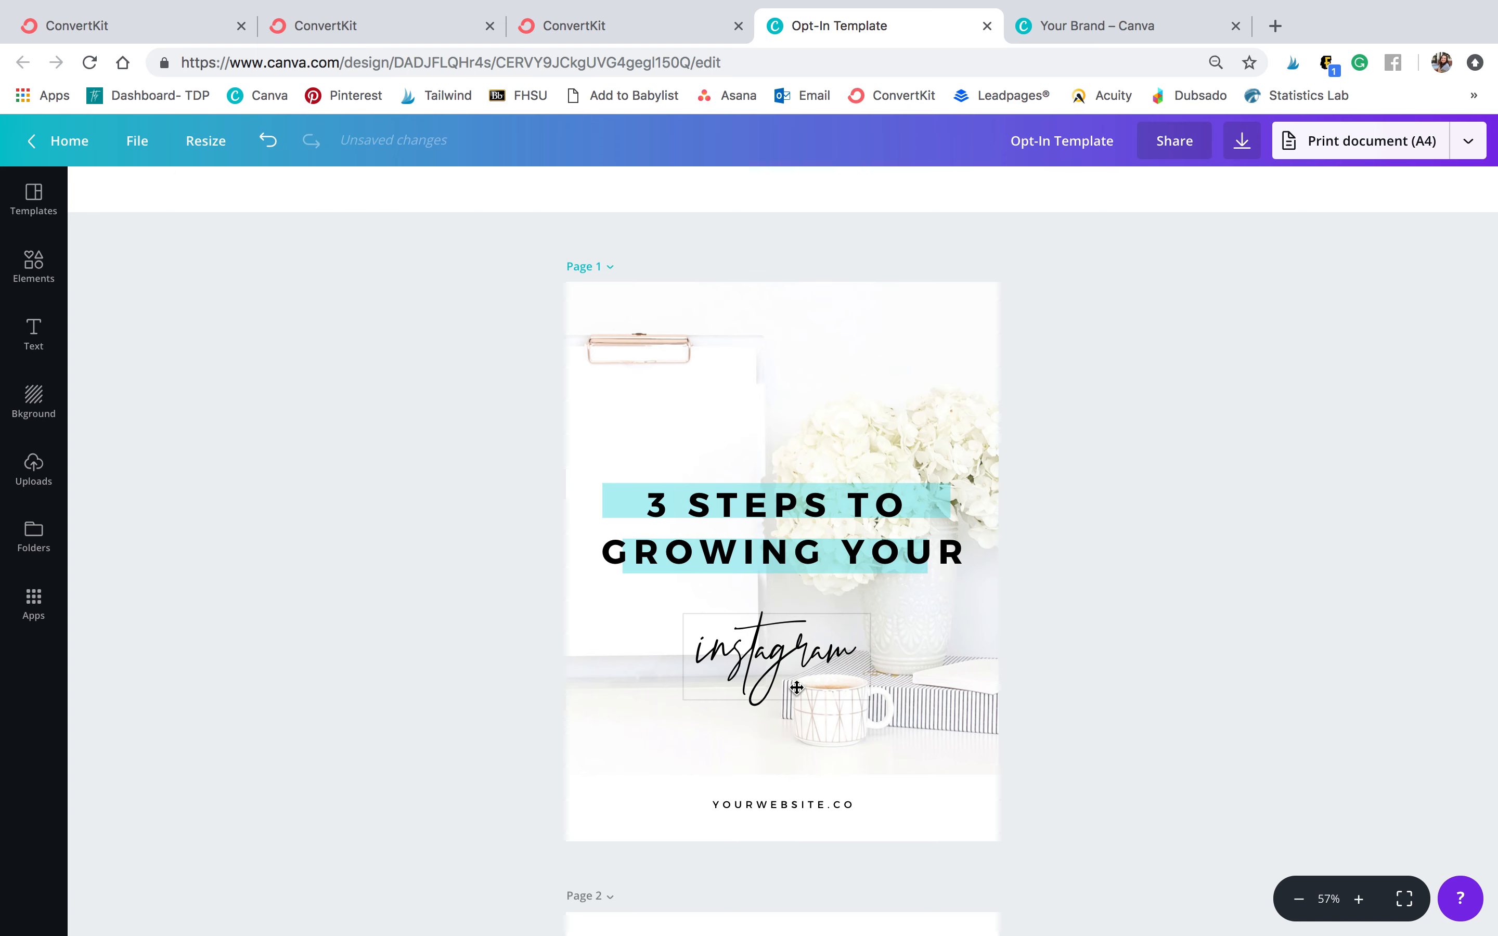
# Move the 'instagram' script text slightly up, just beneath the title
pyautogui.click(612, 502)
pyautogui.click(1071, 457)
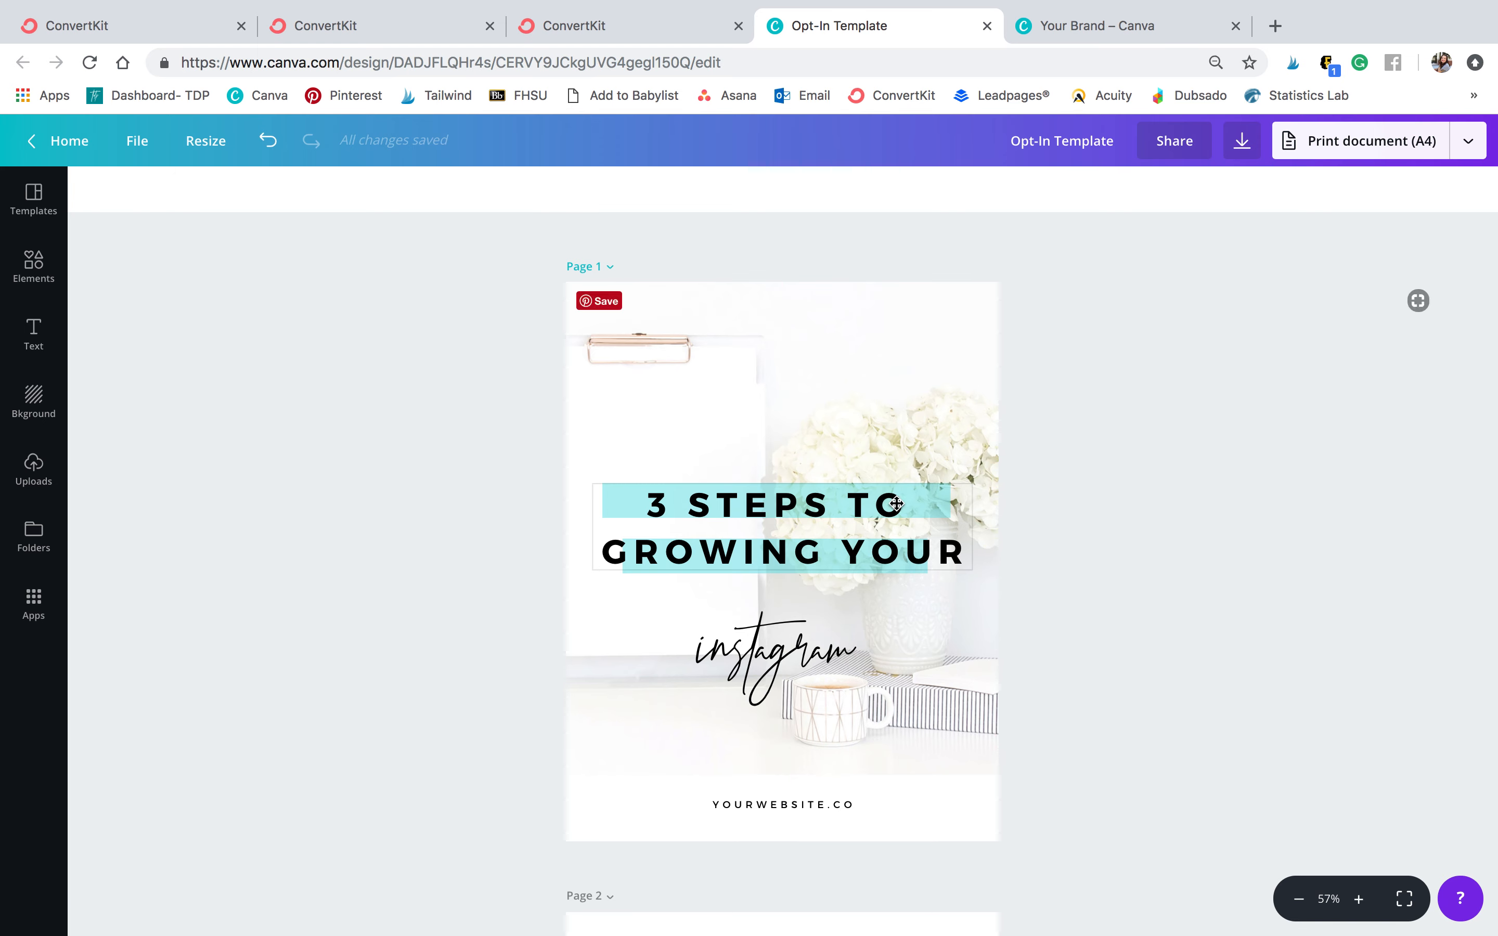
pyautogui.moveTo(837, 667); pyautogui.dragTo(837, 644)
pyautogui.click(1103, 511)
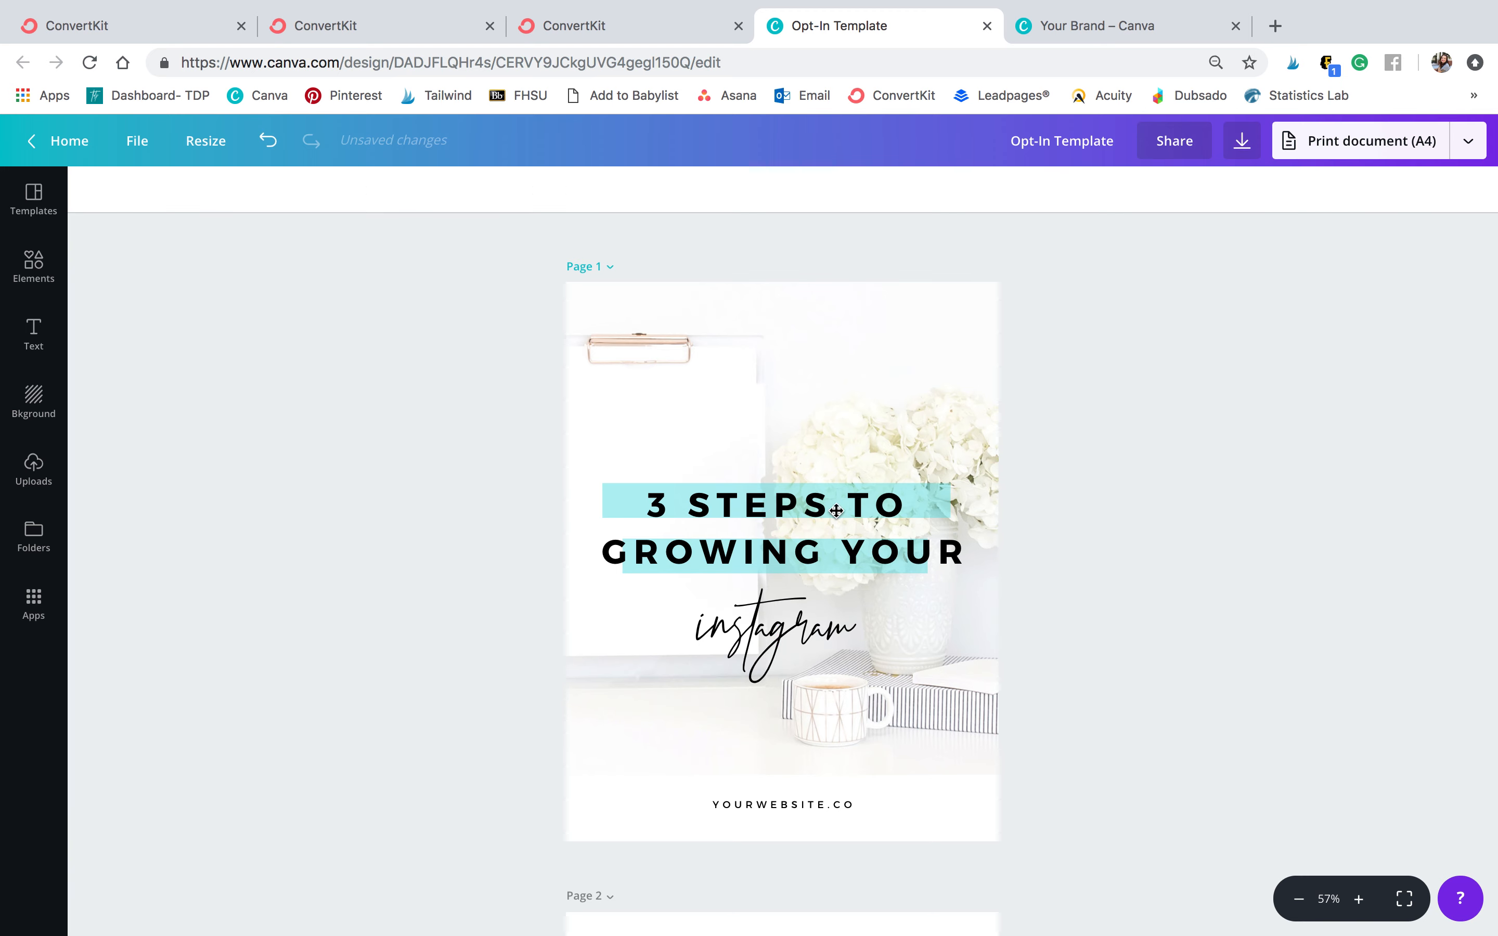
# Try replacing the cover background with an uploaded desk photo, then undo it
pyautogui.click(56, 469)
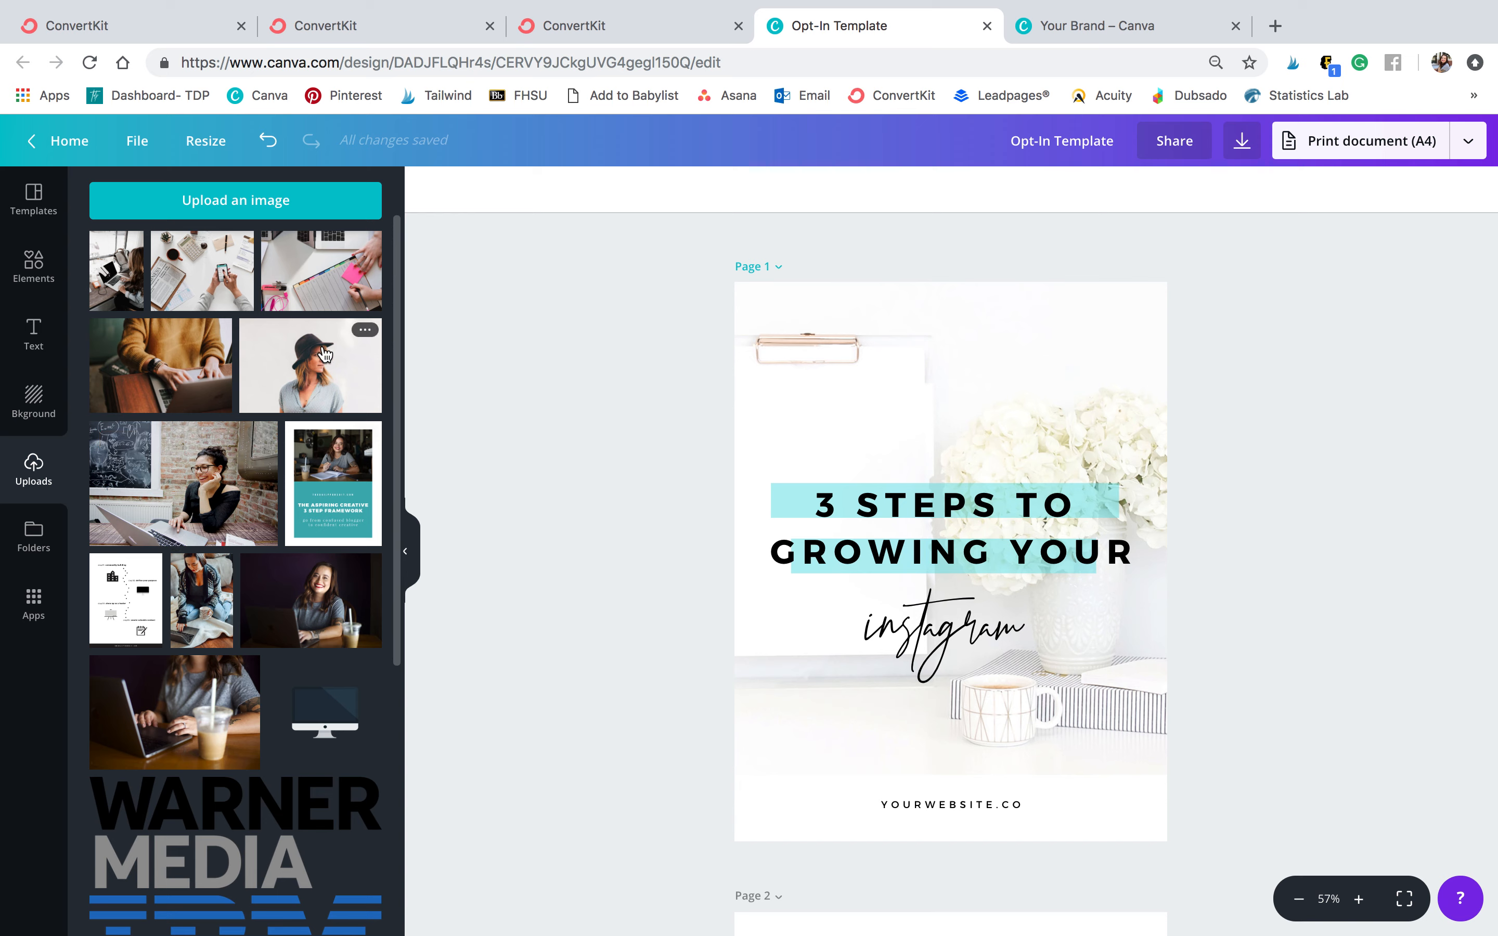
pyautogui.moveTo(222, 260); pyautogui.dragTo(987, 374)
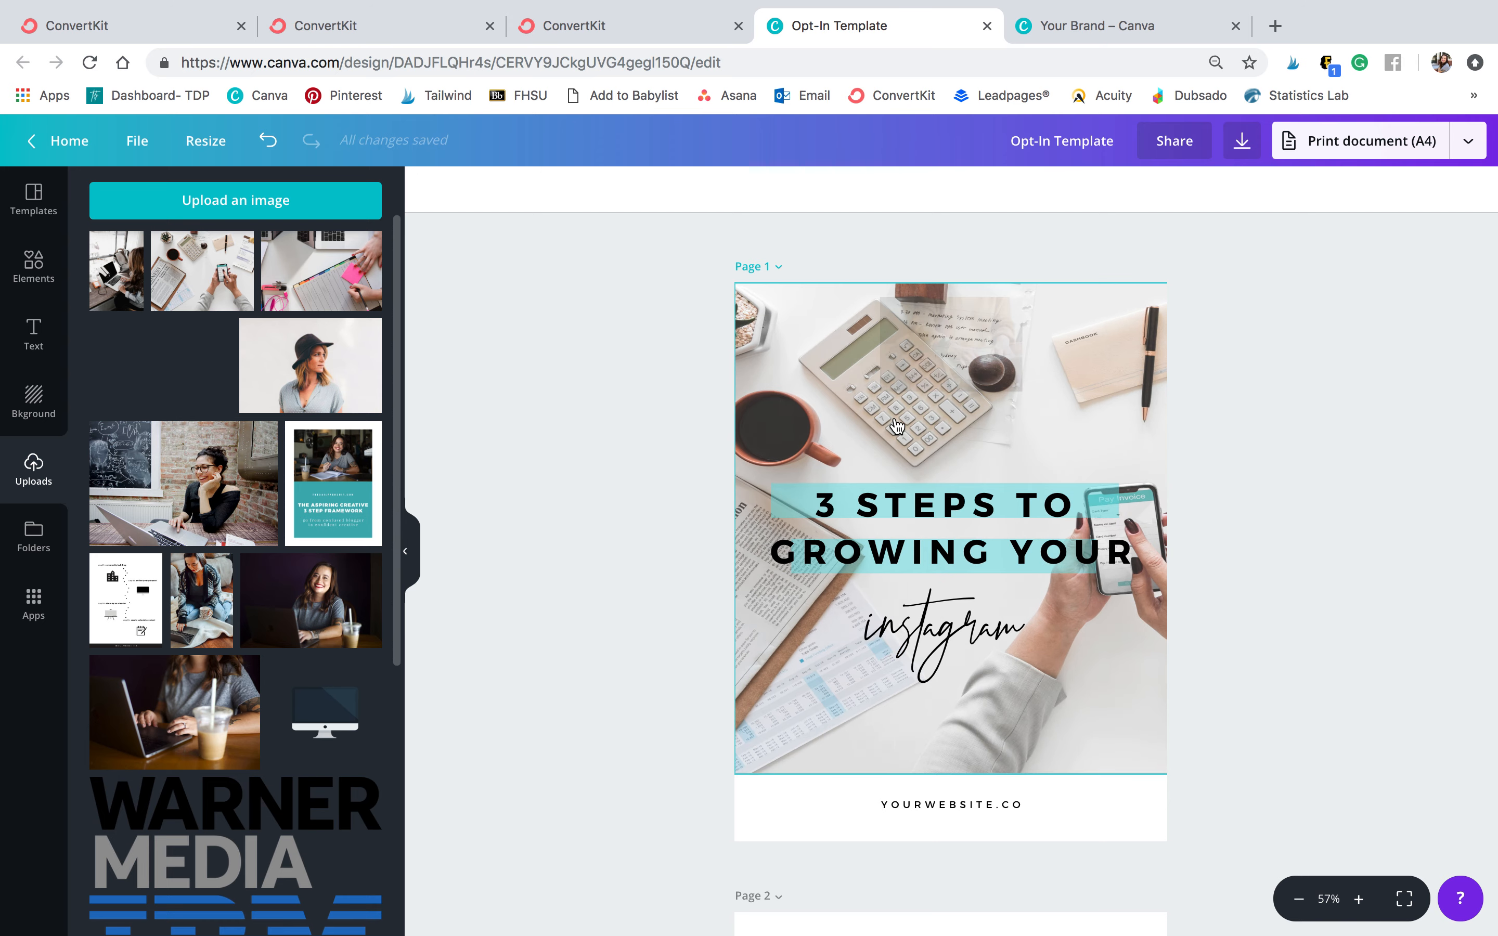
pyautogui.hotkey('ctrl', 'z')
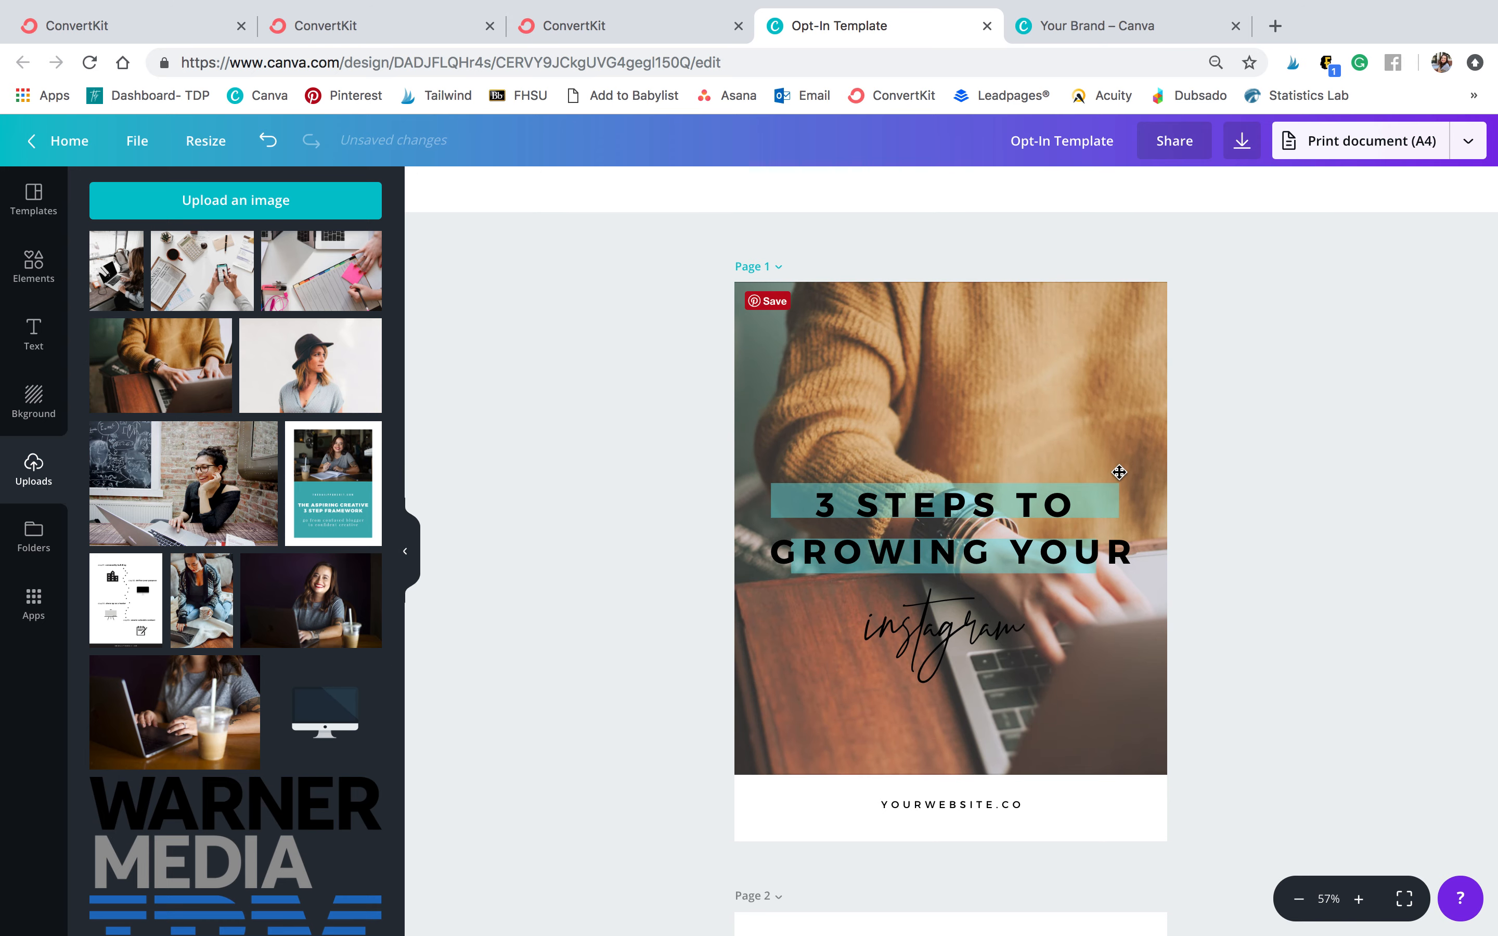
# Replace the cover background with an uploaded photo of a pink desk with pens
pyautogui.click(805, 414)
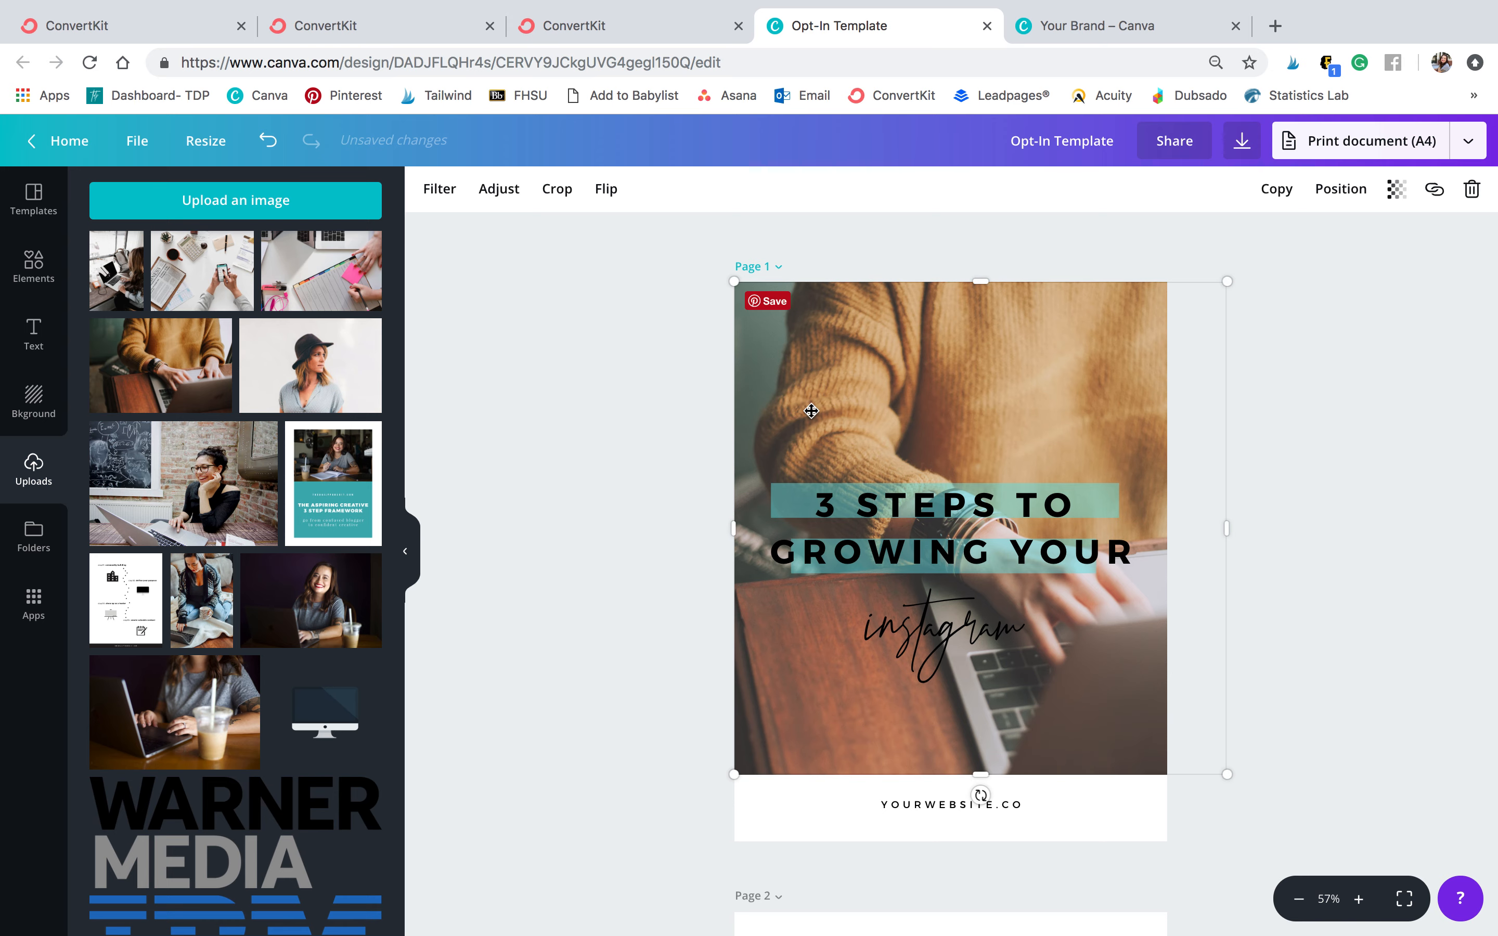
pyautogui.scroll(-15, 208, 568)
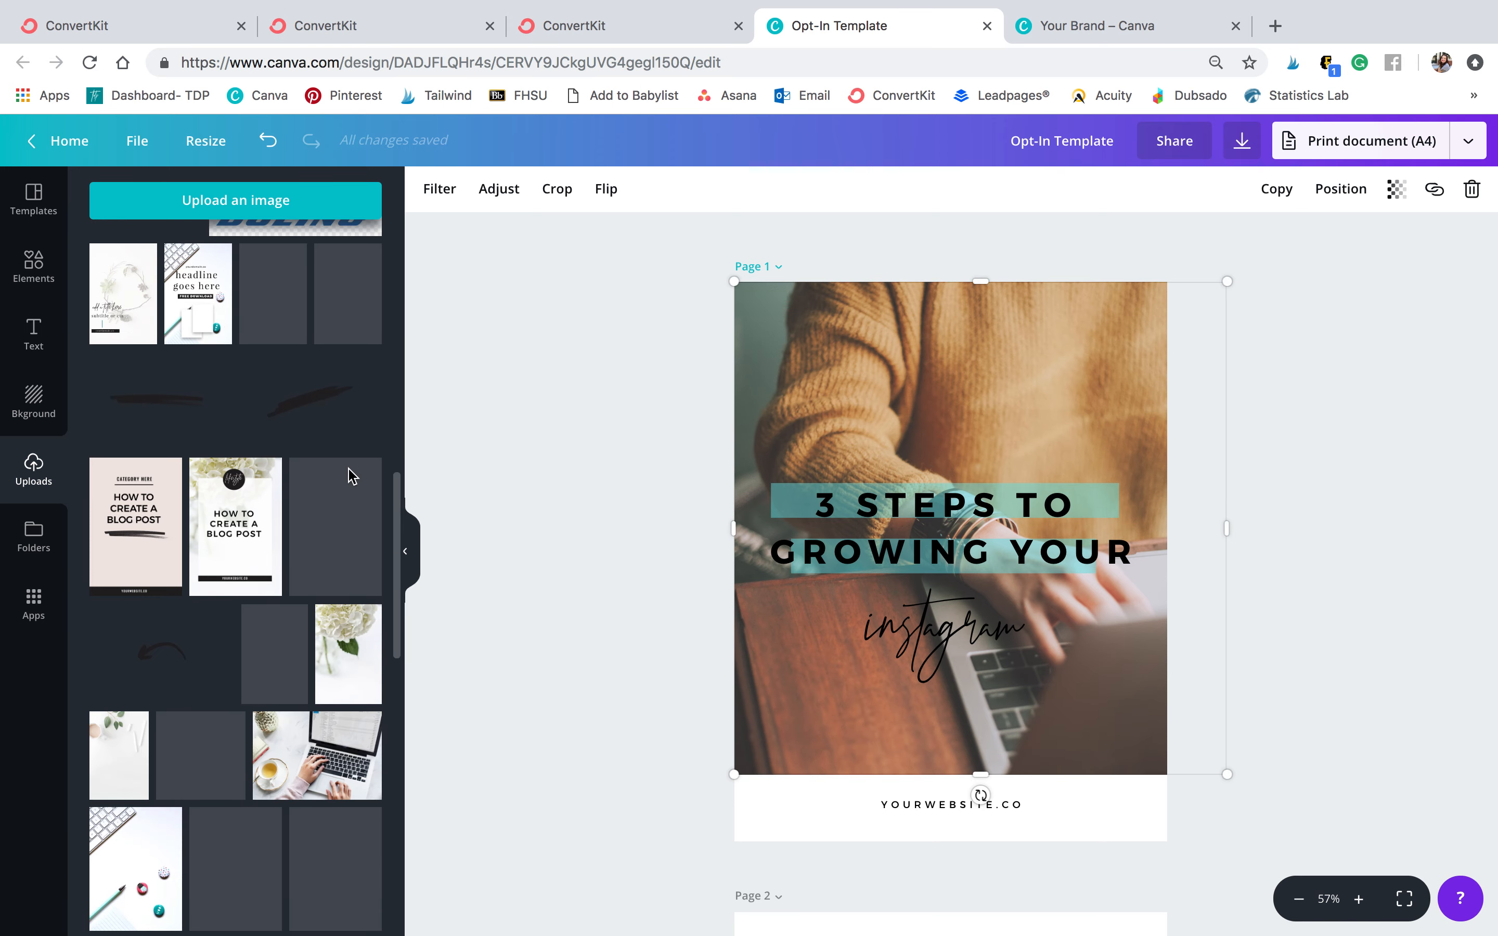
pyautogui.scroll(-2, 189, 792)
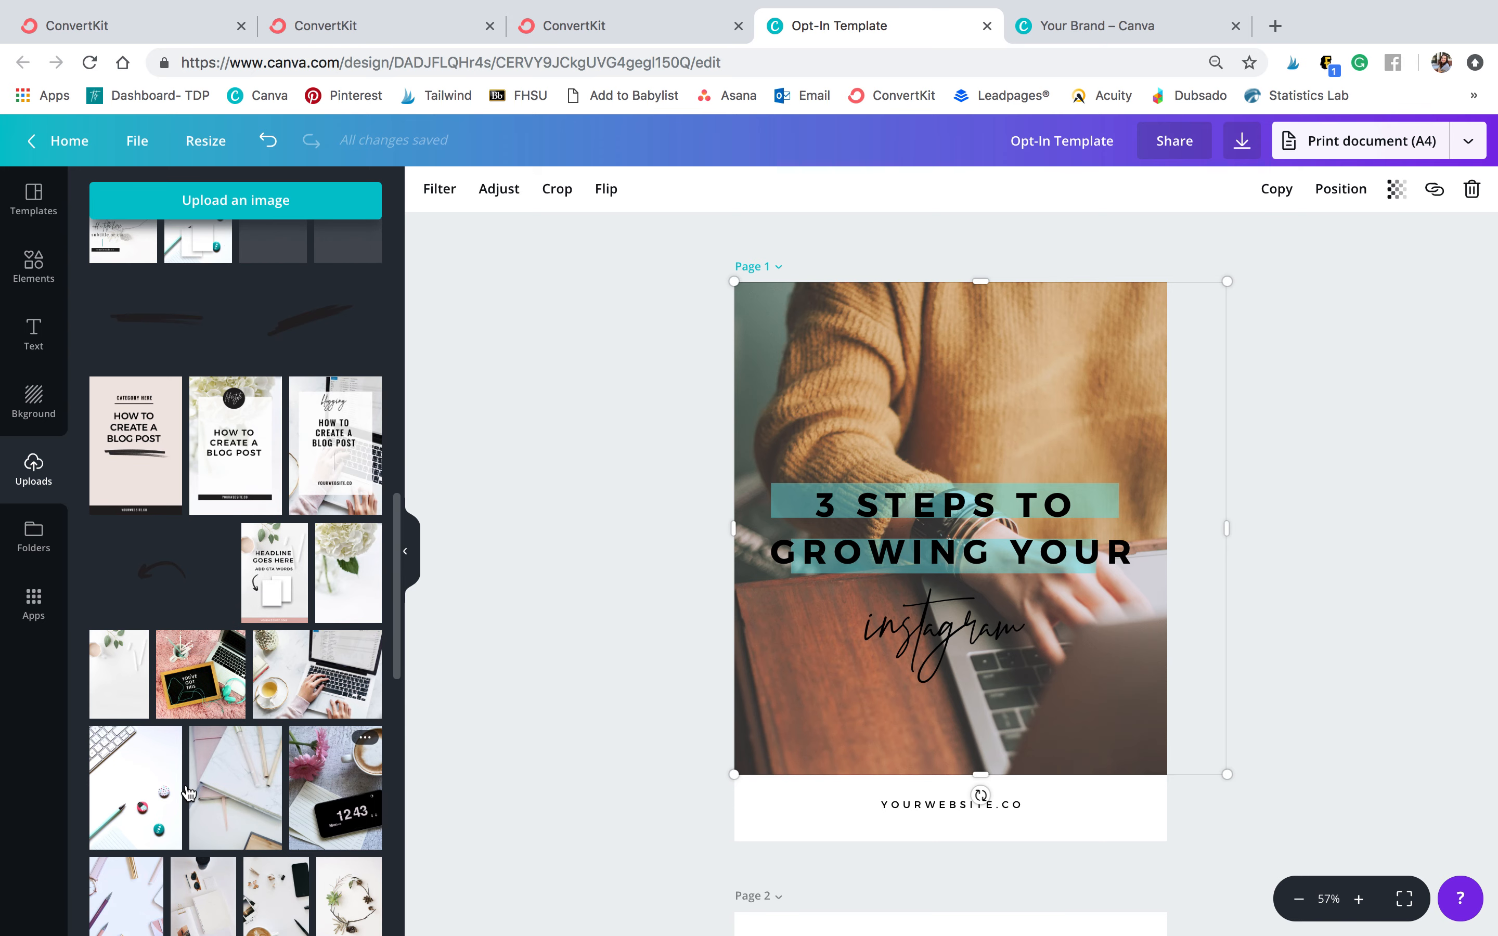
pyautogui.moveTo(848, 415); pyautogui.dragTo(847, 413)
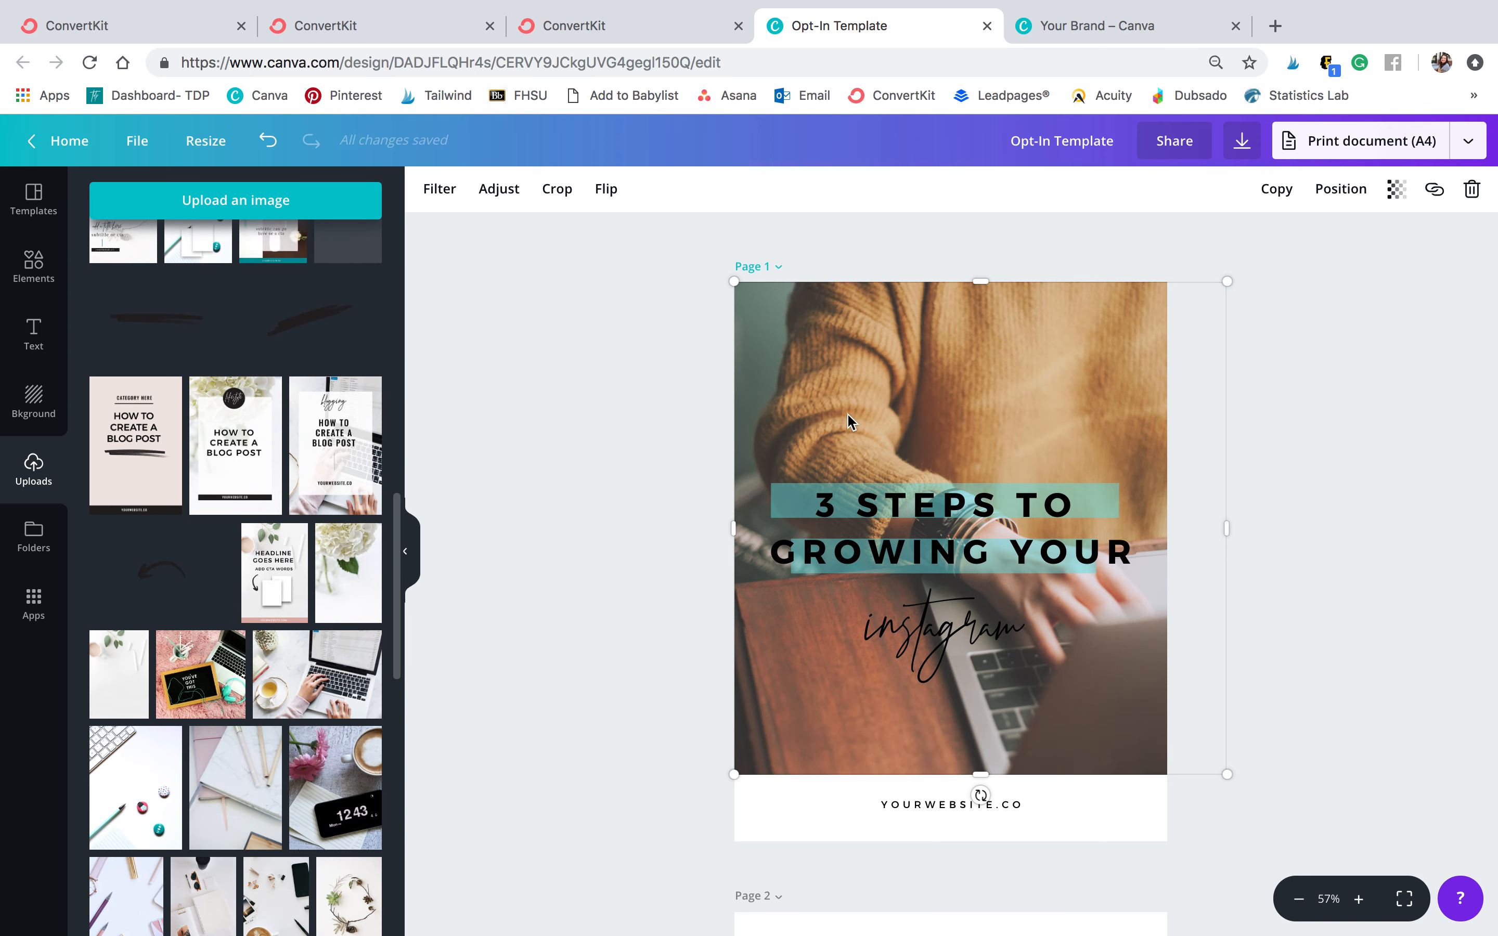
pyautogui.click(1426, 446)
pyautogui.scroll(-5, 1044, 513)
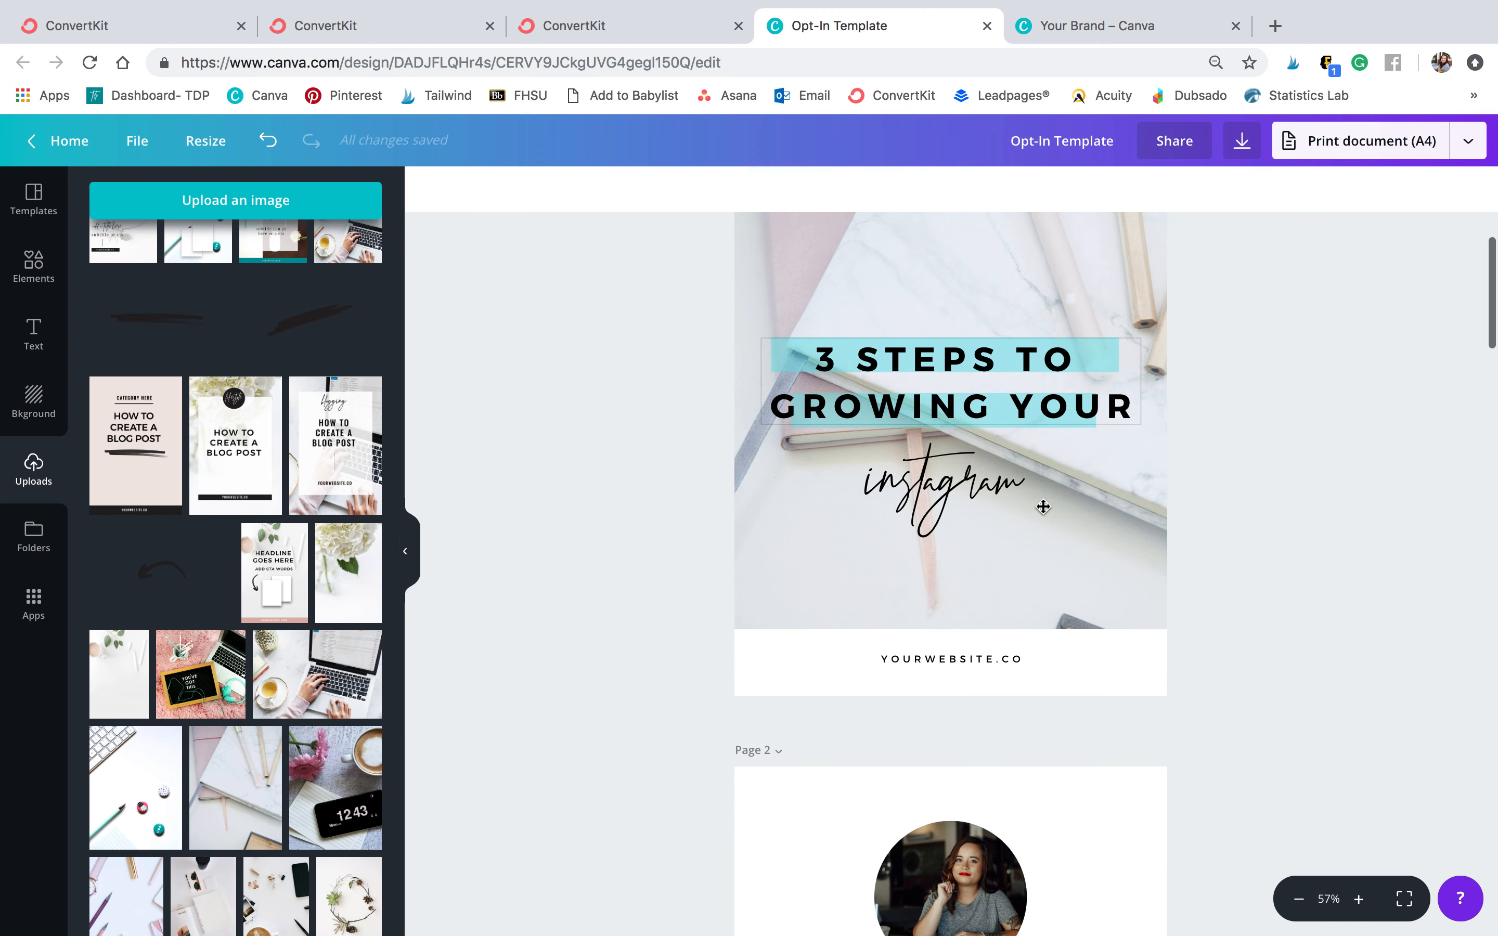
# Replace the cover page's website footer text with THEDAILYPURSUIT.COM
pyautogui.scroll(2, 1044, 513)
pyautogui.click(951, 436)
pyautogui.doubleClick(951, 435)
pyautogui.write('THEDAILYPURSUIT.COM')
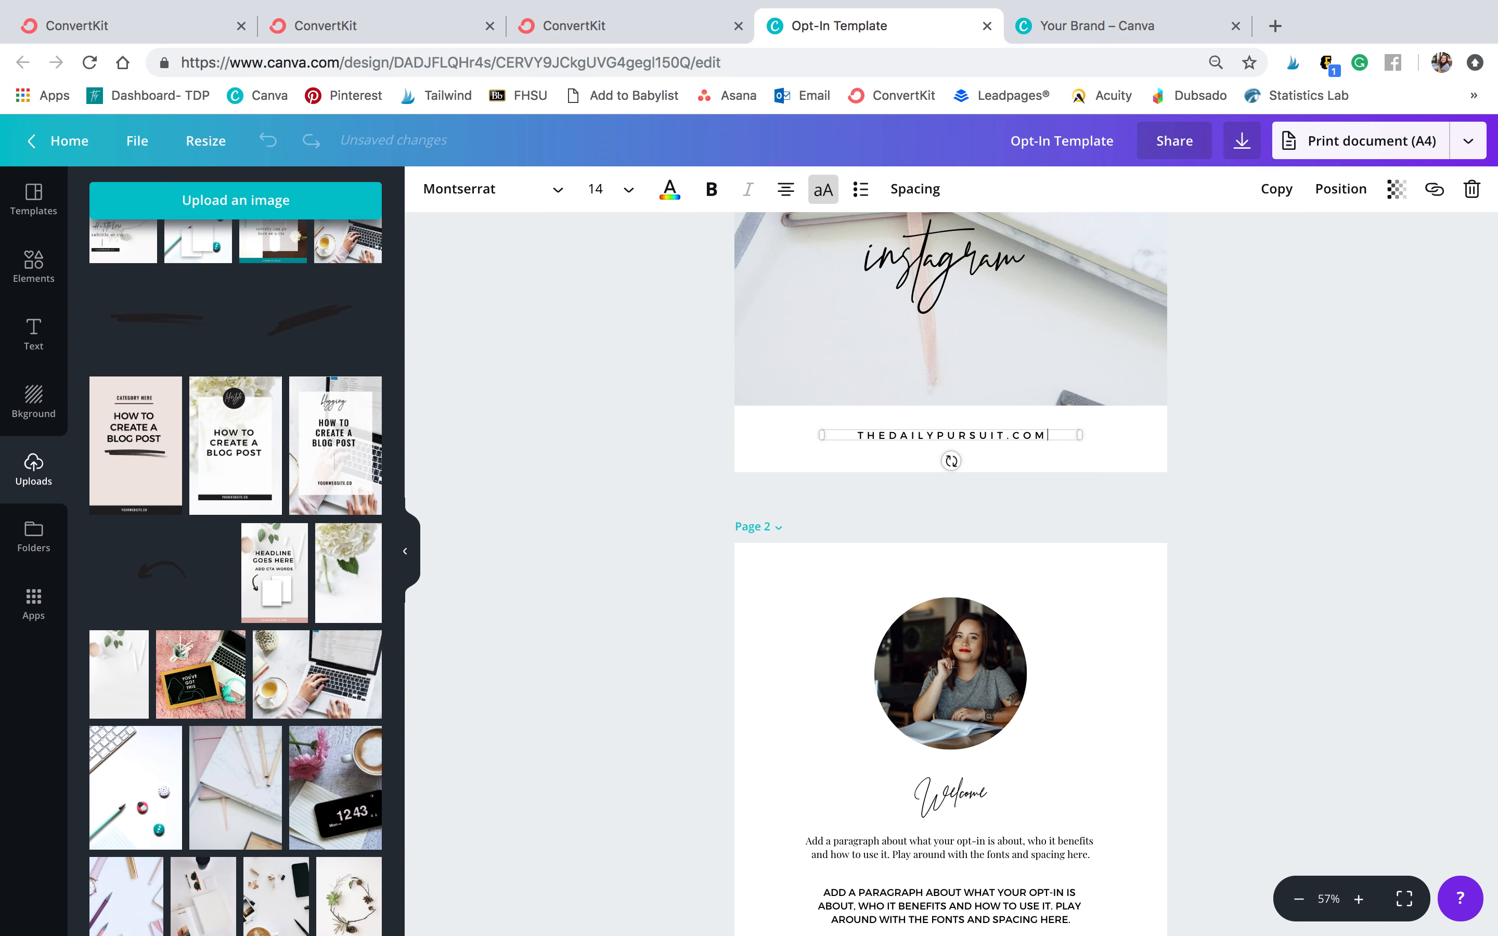
pyautogui.click(1151, 469)
# Replace page 2's first intro paragraph with 'this is about blah blah blah and growing you rinstagram..'
pyautogui.scroll(-3, 1215, 557)
pyautogui.scroll(-1, 1215, 557)
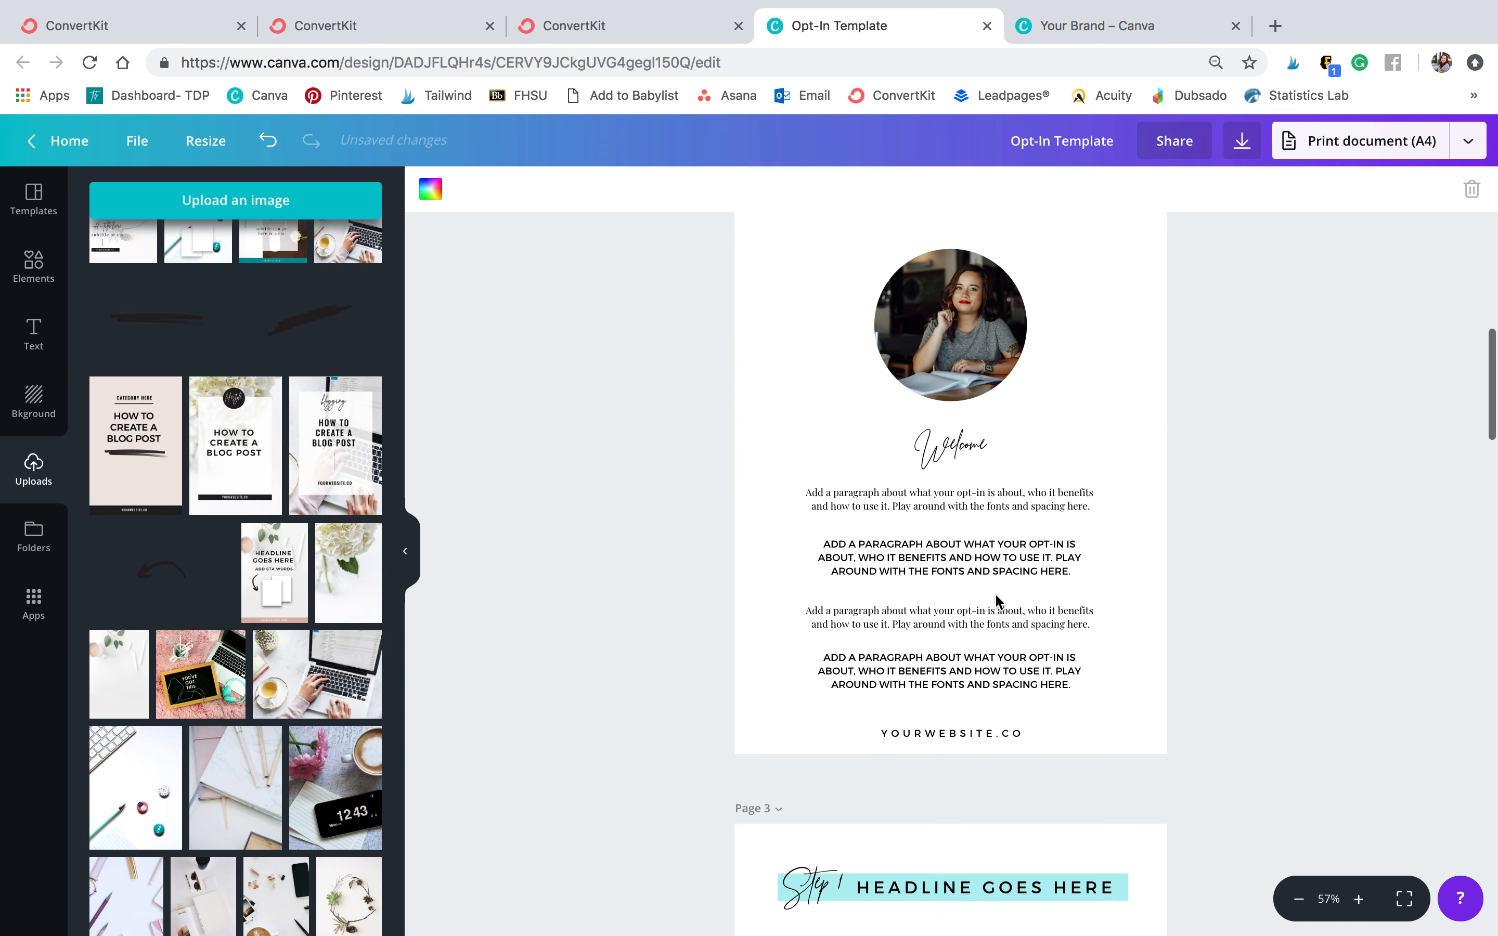
pyautogui.click(909, 561)
pyautogui.doubleClick(895, 499)
pyautogui.write('this is about b')
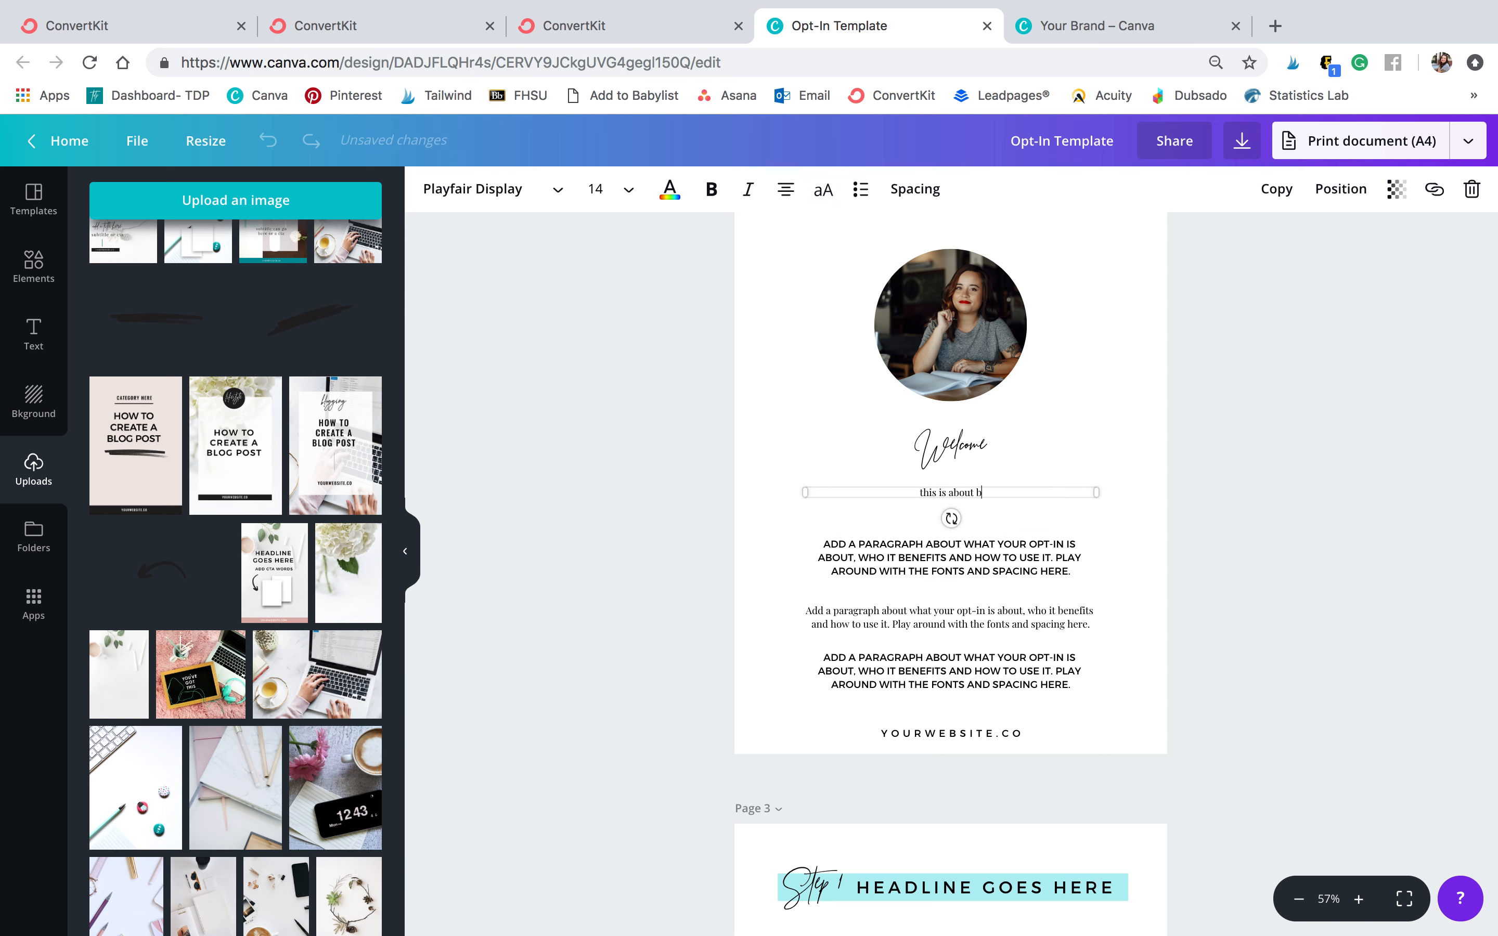
pyautogui.write('lah blah blah and growing you rinstagram..')
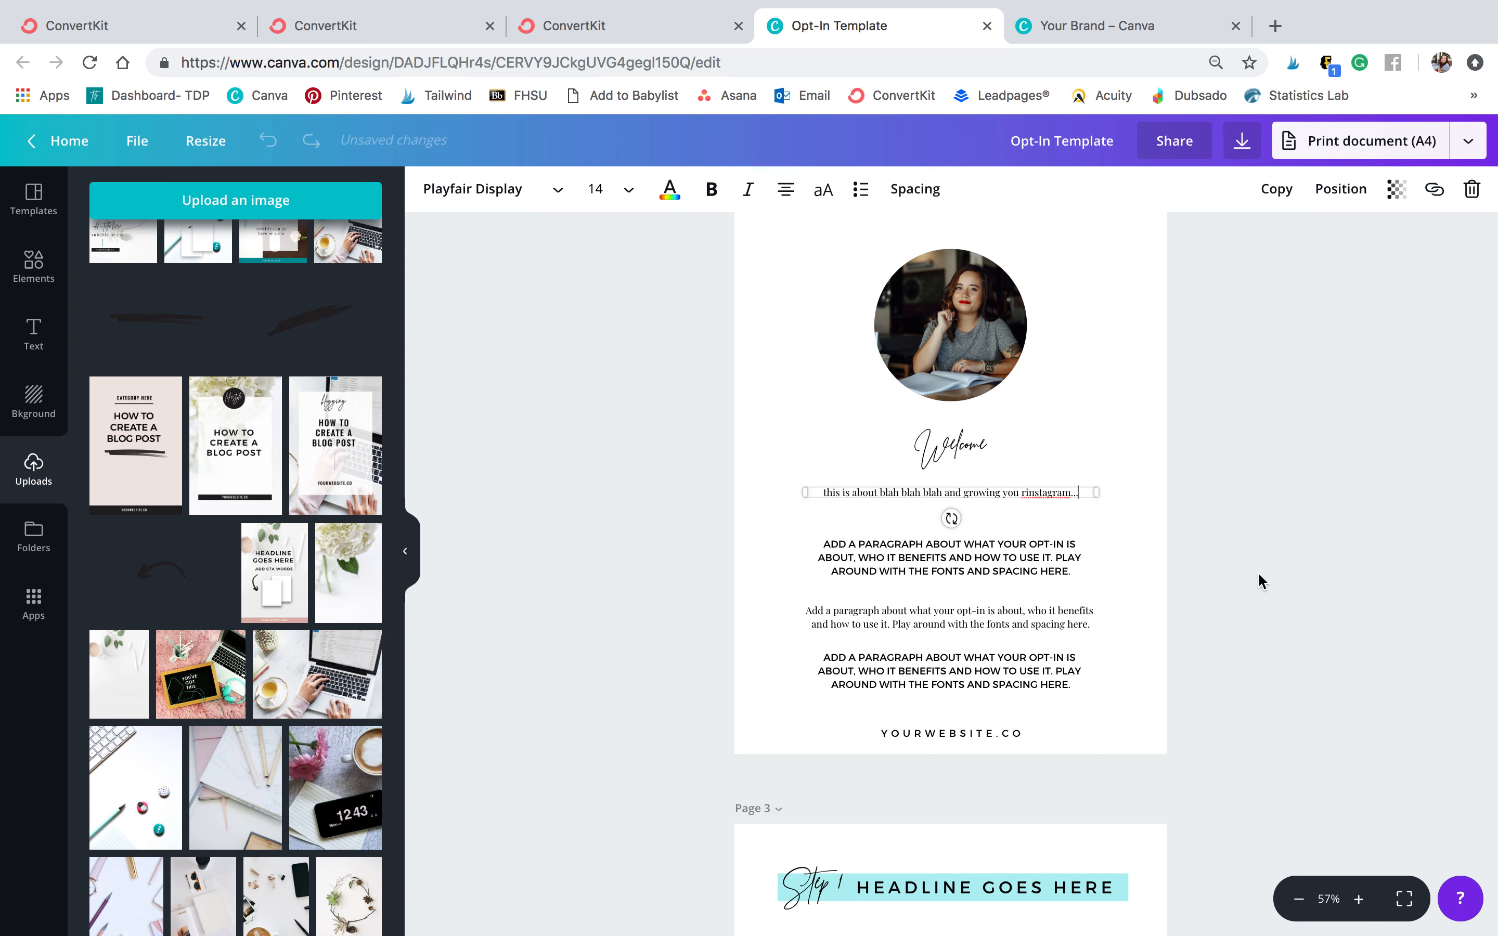
# Change the Step 1 headline on page 3 to OPTIMIZE YOUR PROFILE
pyautogui.scroll(-8, 1293, 604)
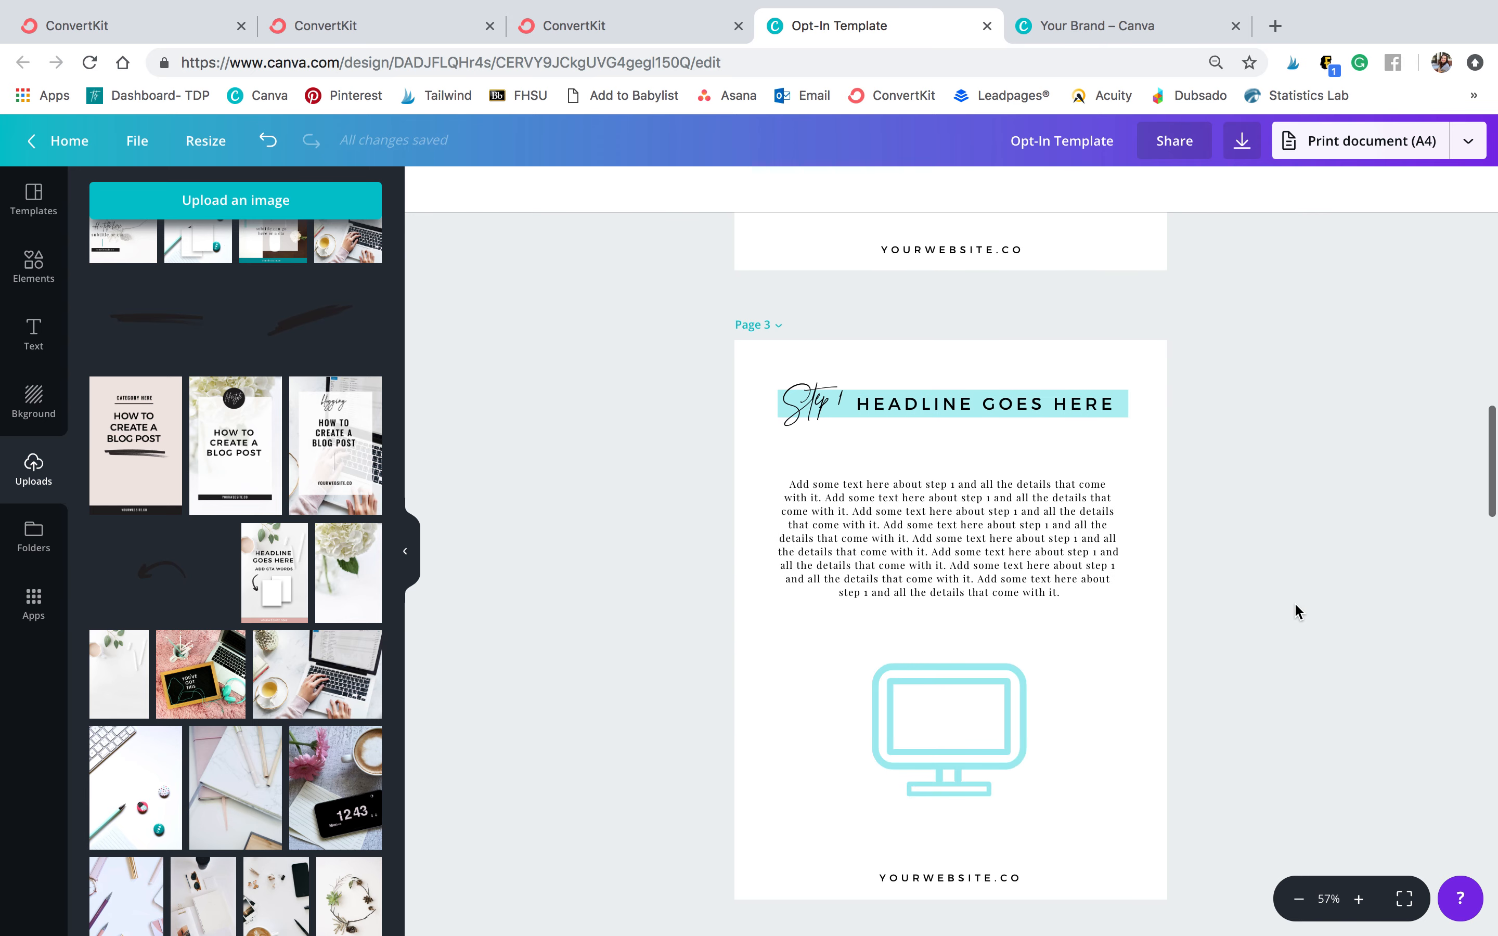
pyautogui.click(981, 372)
pyautogui.click(981, 371)
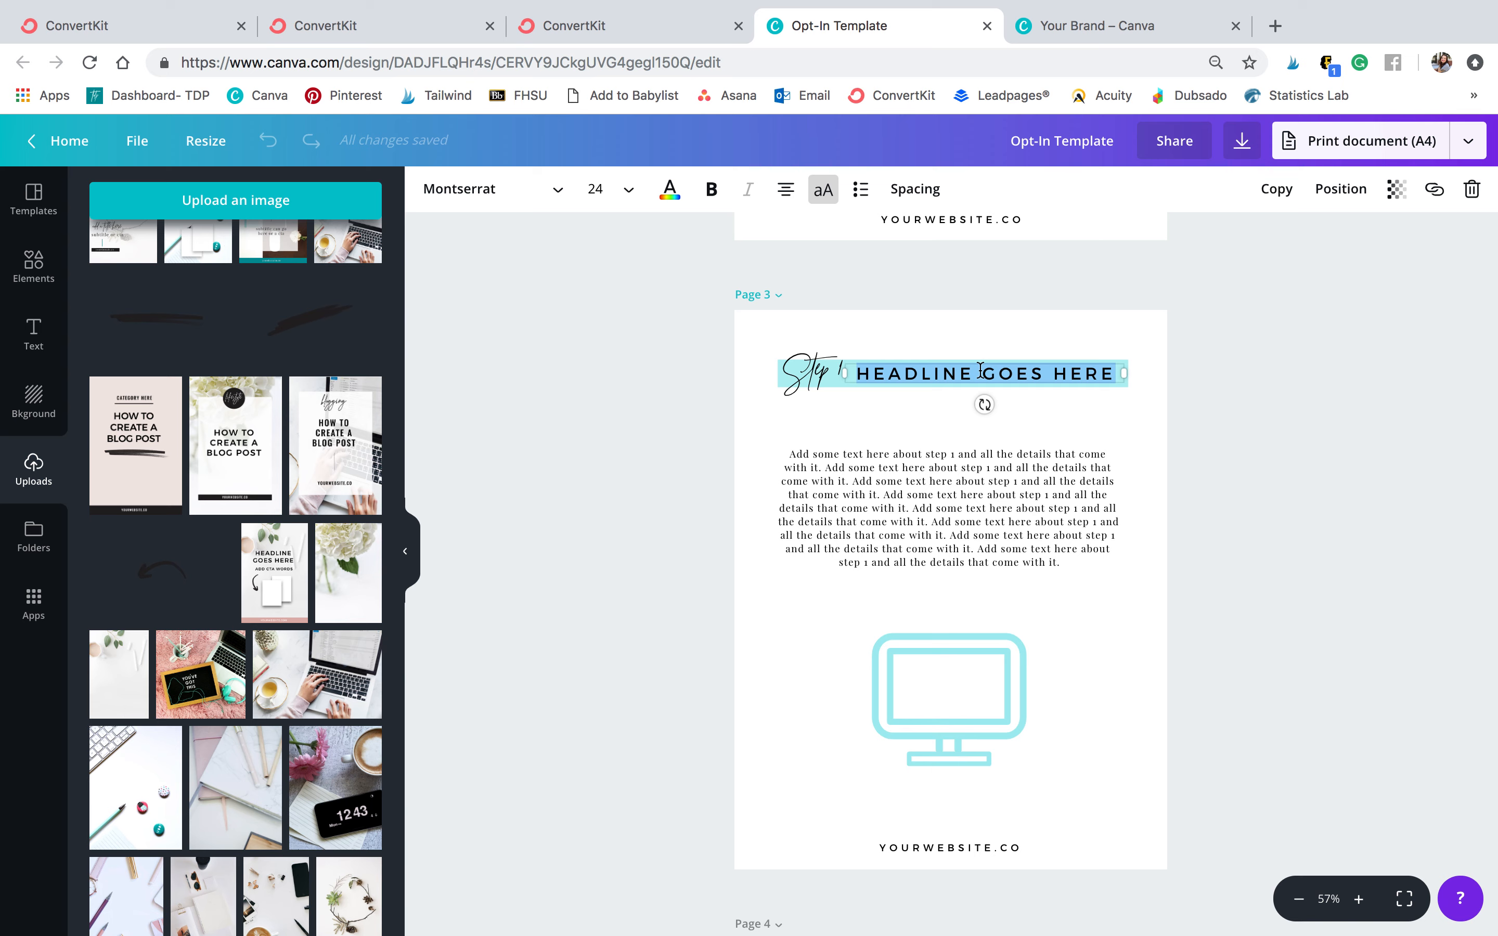
pyautogui.write('OPTIMIZE YOUR PROFILE')
pyautogui.press('BackSpace')
pyautogui.press('BackSpace')
pyautogui.write('L')
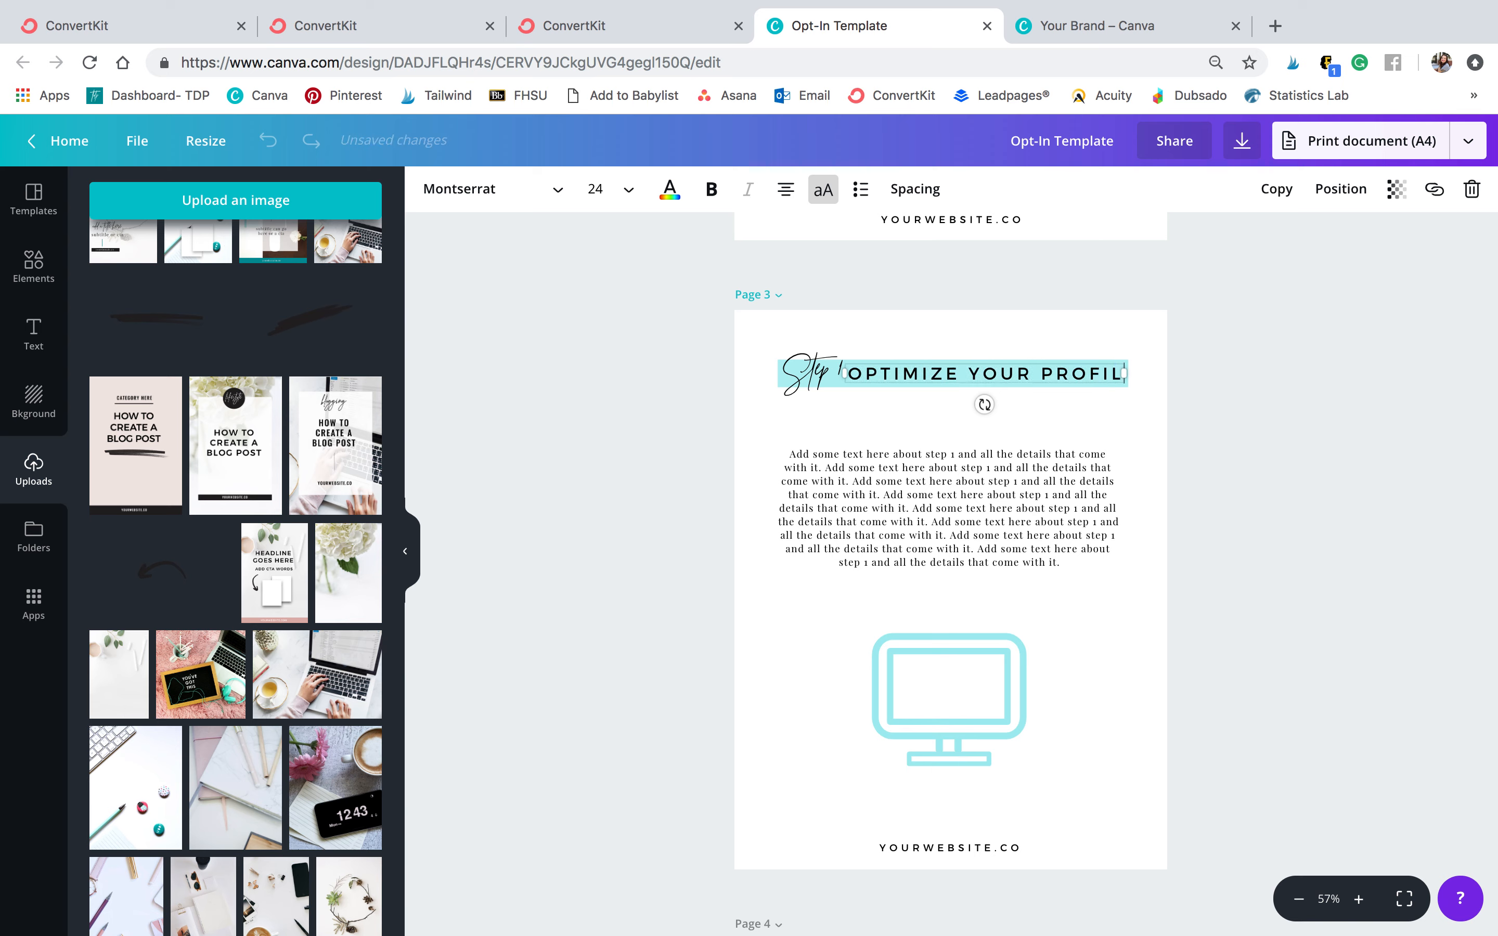
pyautogui.write('E')
# Widen the Step 1 headline box and shift the headline and its 'Step 1' script slightly left
pyautogui.moveTo(1123, 381); pyautogui.dragTo(1183, 379)
pyautogui.moveTo(1062, 375); pyautogui.dragTo(1009, 375)
pyautogui.moveTo(808, 378); pyautogui.dragTo(787, 380)
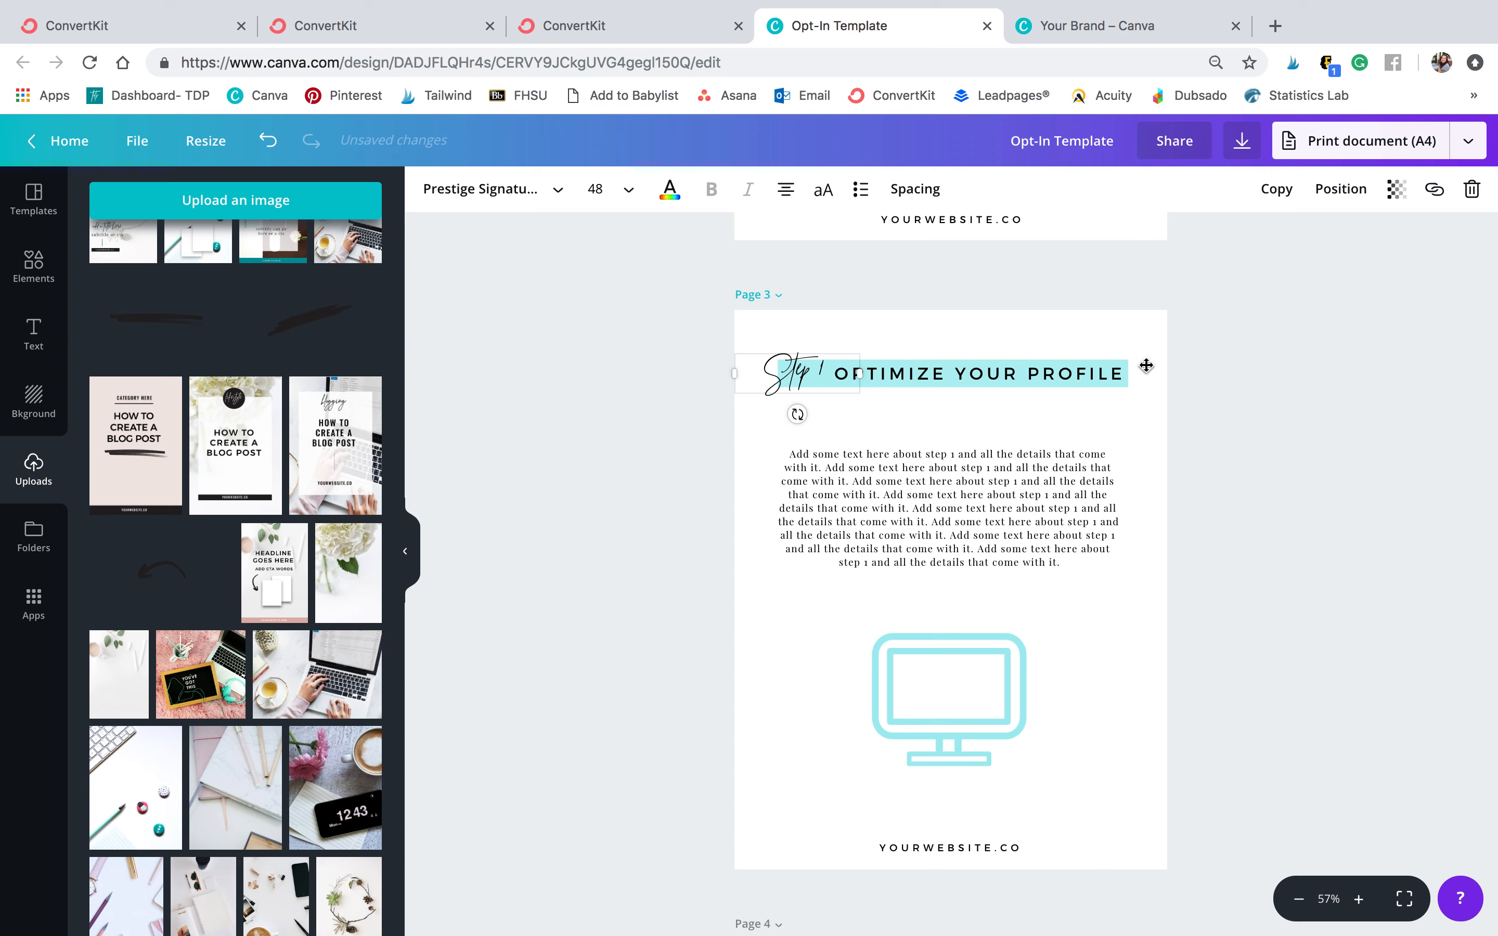
pyautogui.click(1156, 391)
# Replace page 3's body paragraph with 'talk about this step in more detail'
pyautogui.doubleClick(974, 503)
pyautogui.write('t')
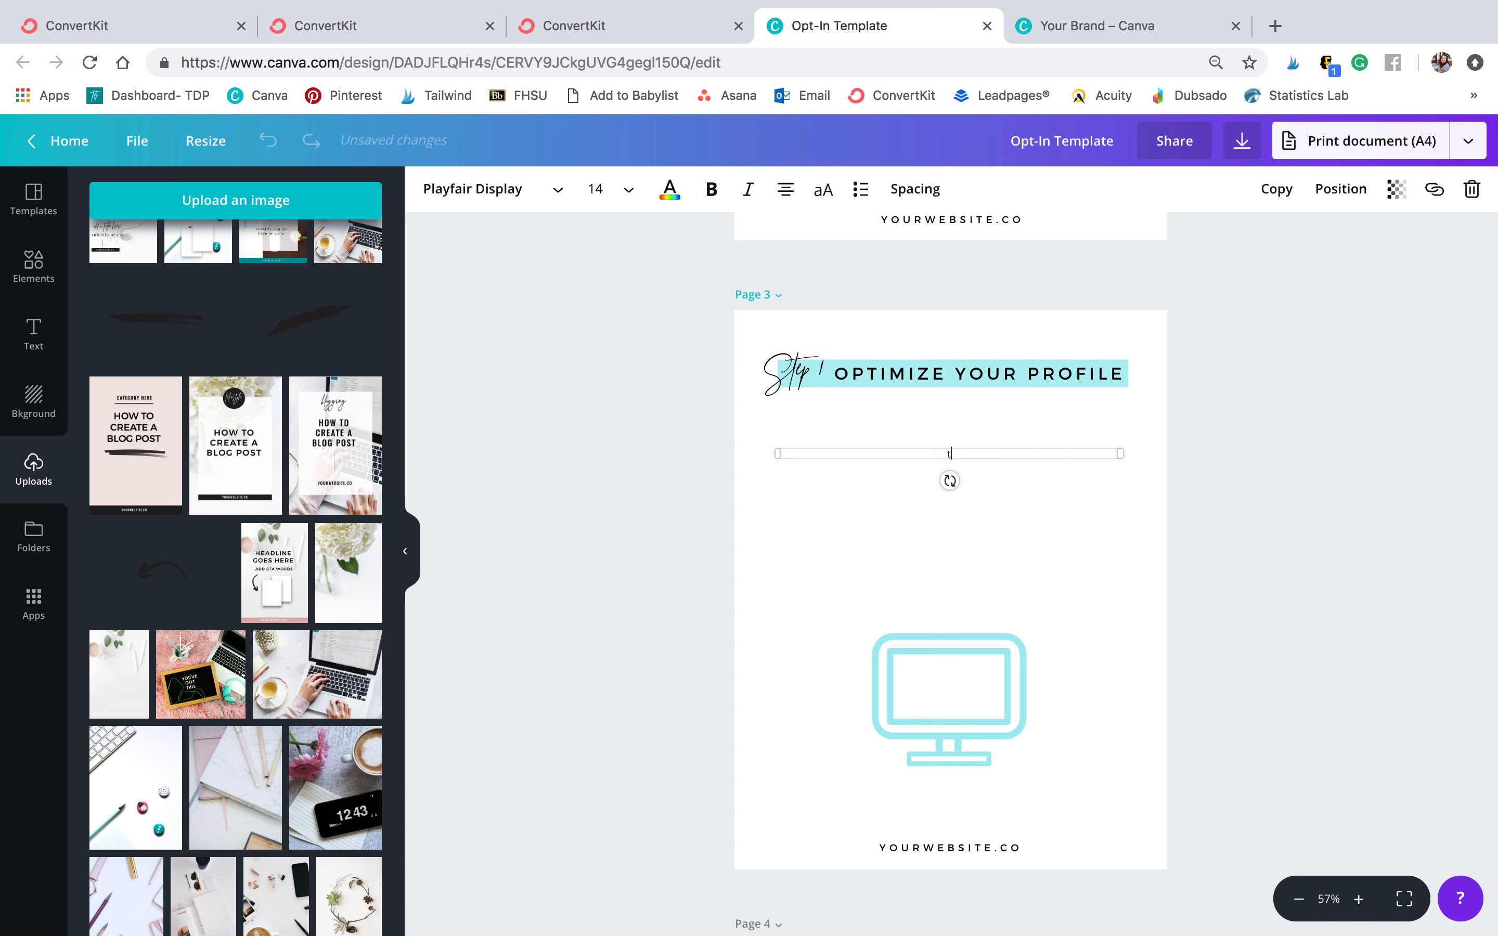
pyautogui.write('alk about this step in more detail')
pyautogui.click(1217, 551)
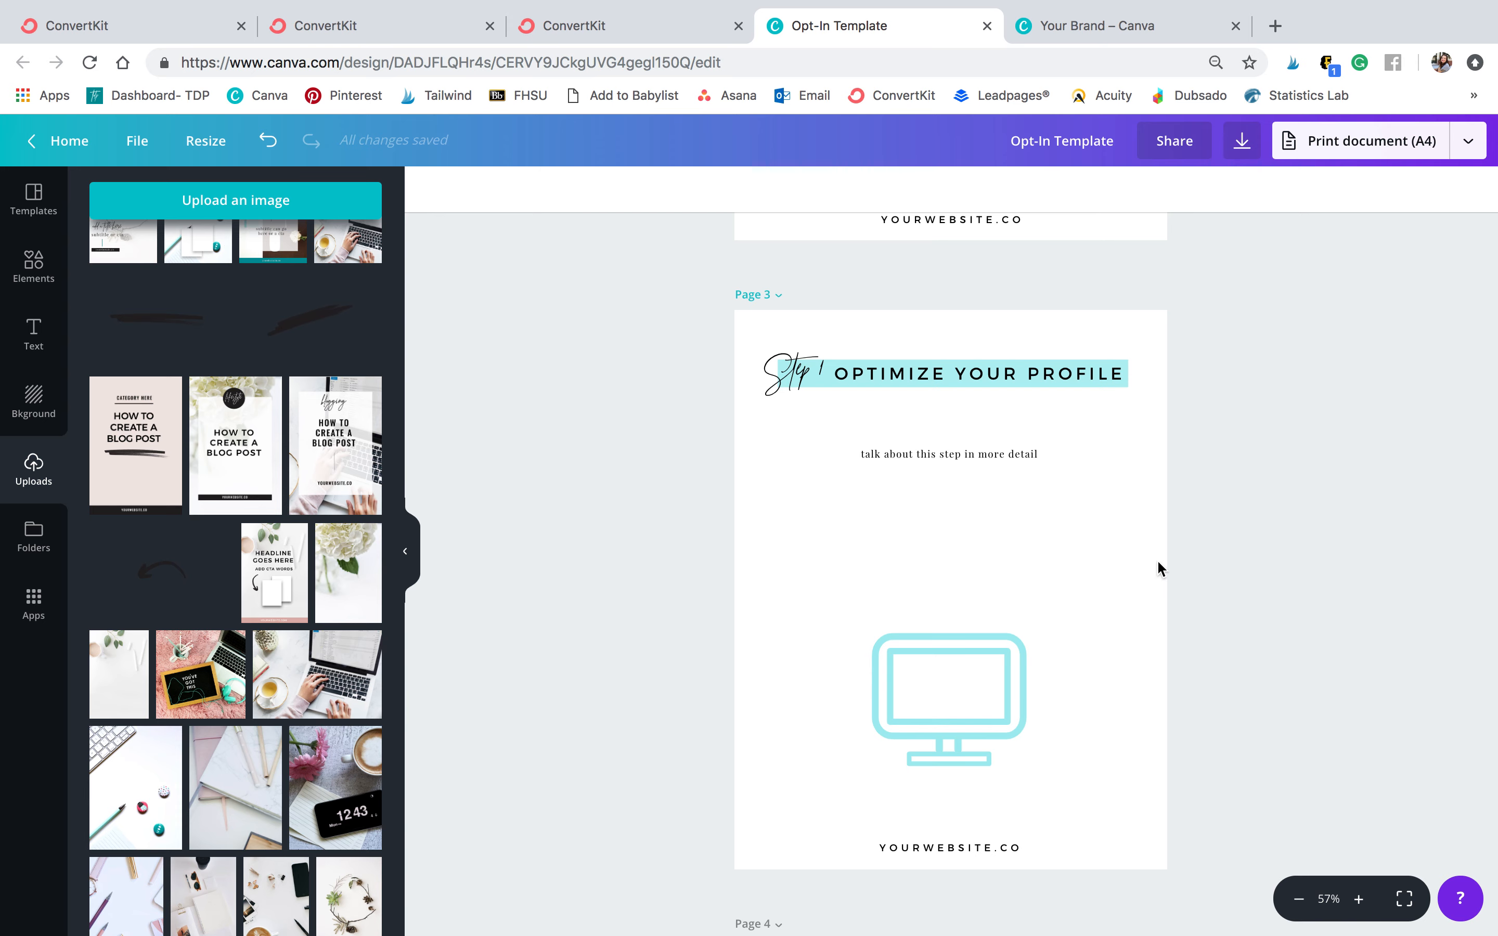
# Change the Step 2 headline on page 4 to CREATE QUALITY CONTENT
pyautogui.scroll(-5, 1157, 564)
pyautogui.doubleClick(949, 634)
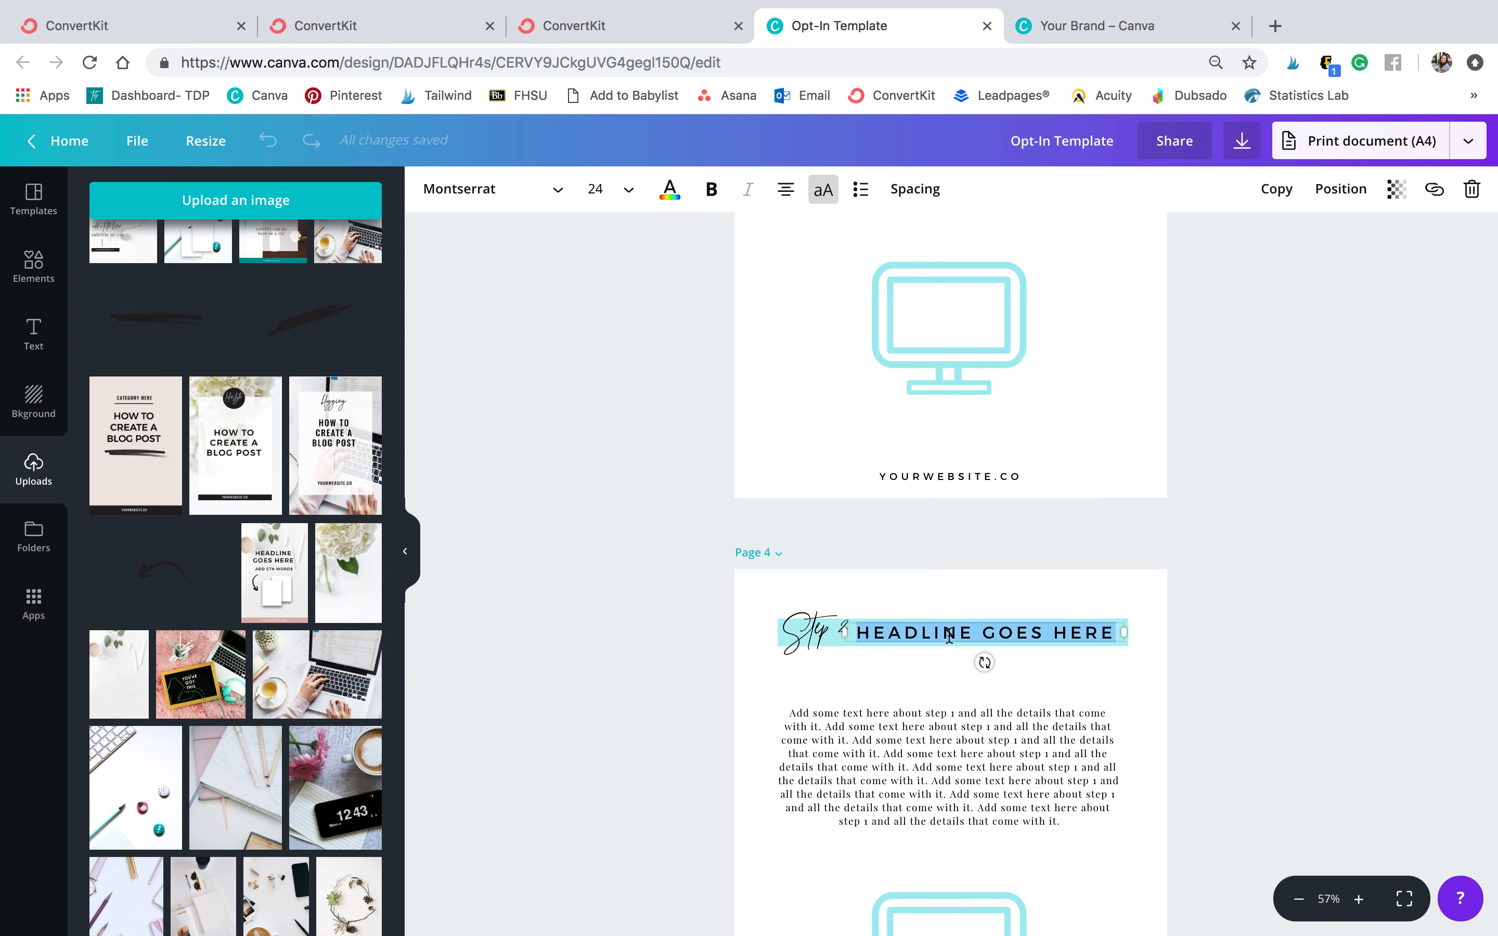
pyautogui.write('CREATE QUALI')
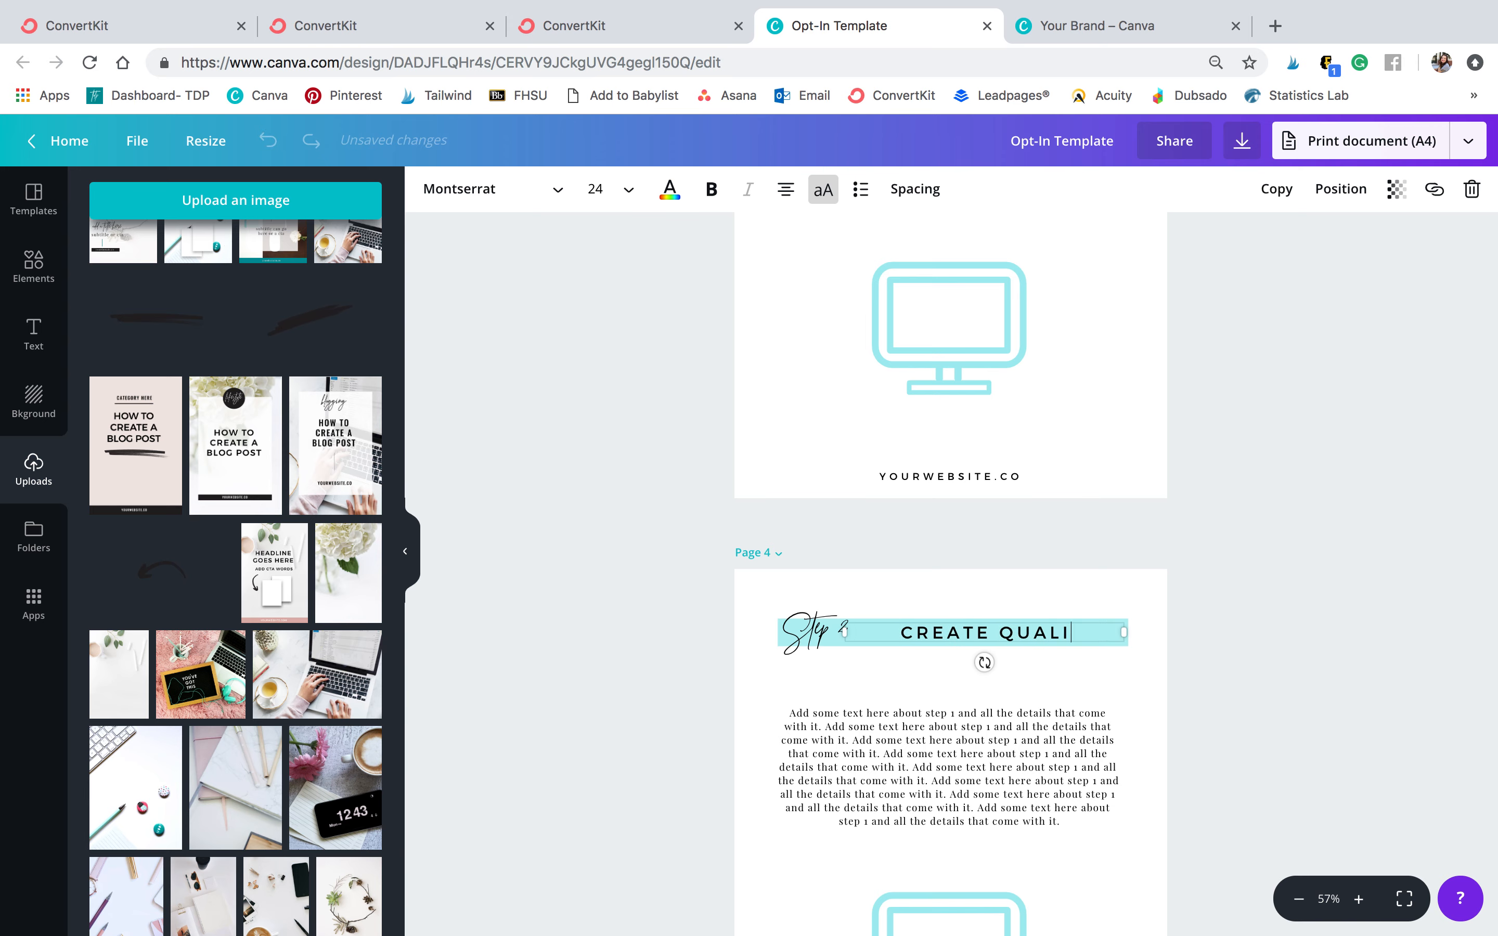
pyautogui.write('TY CONTENT')
pyautogui.click(1193, 618)
# Change the Step 3 headline on page 5 to ENGAGE AND GIVE
pyautogui.scroll(-10, 1193, 619)
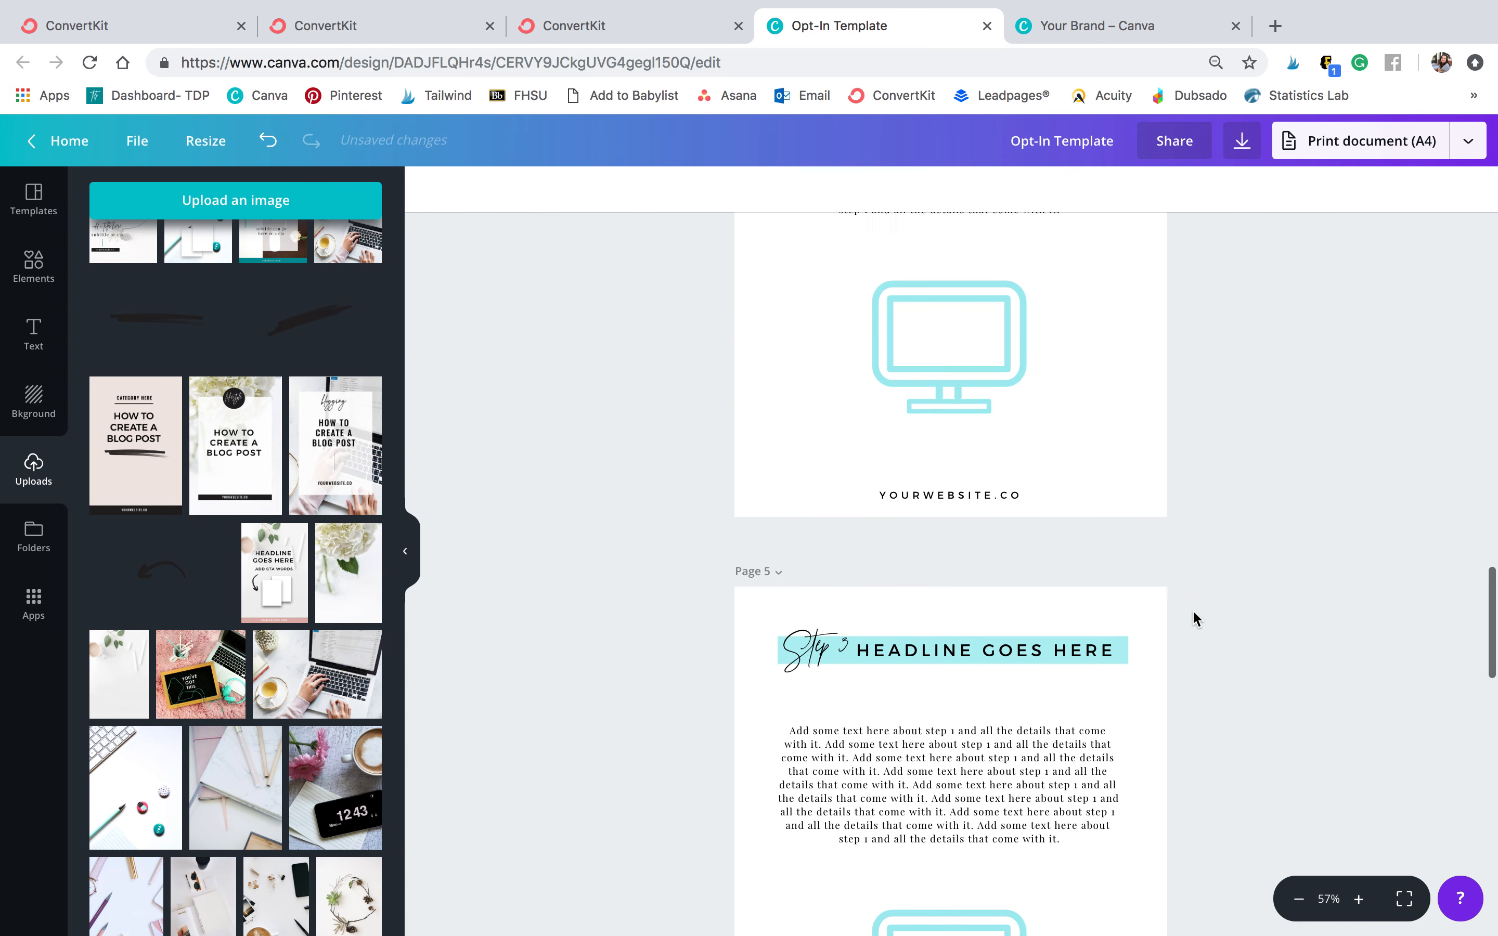
pyautogui.doubleClick(1025, 622)
pyautogui.write('E')
pyautogui.hotkey('ctrl', 'a')
pyautogui.write('ENGAGE AND GIVE')
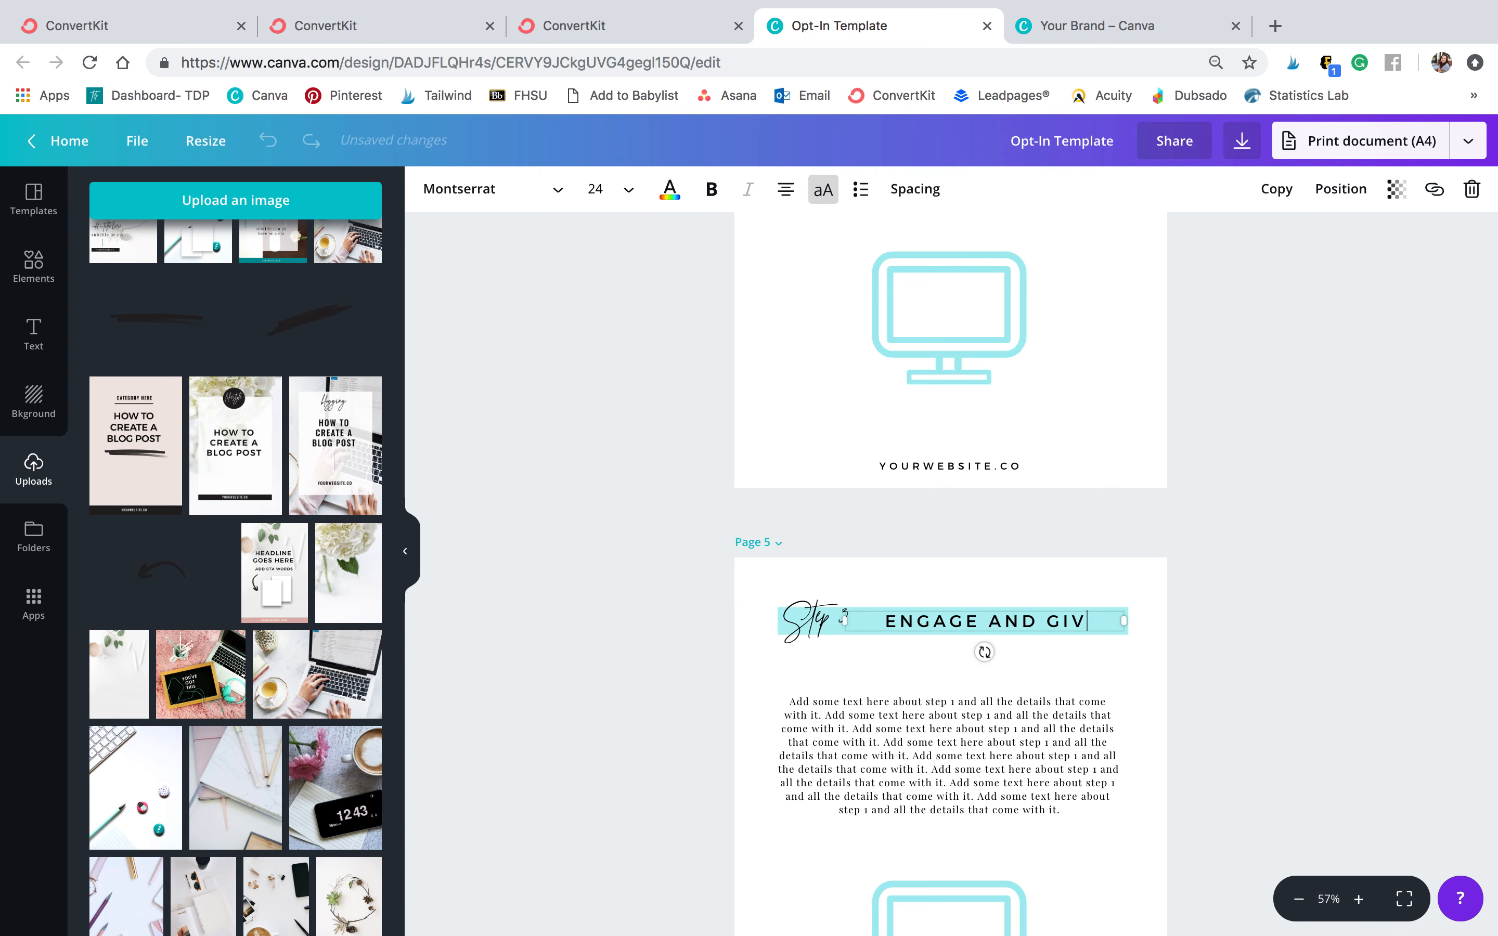
pyautogui.click(1356, 553)
# Delete the monitor icon from page 3
pyautogui.scroll(15, 1355, 551)
pyautogui.click(943, 679)
pyautogui.press('Delete')
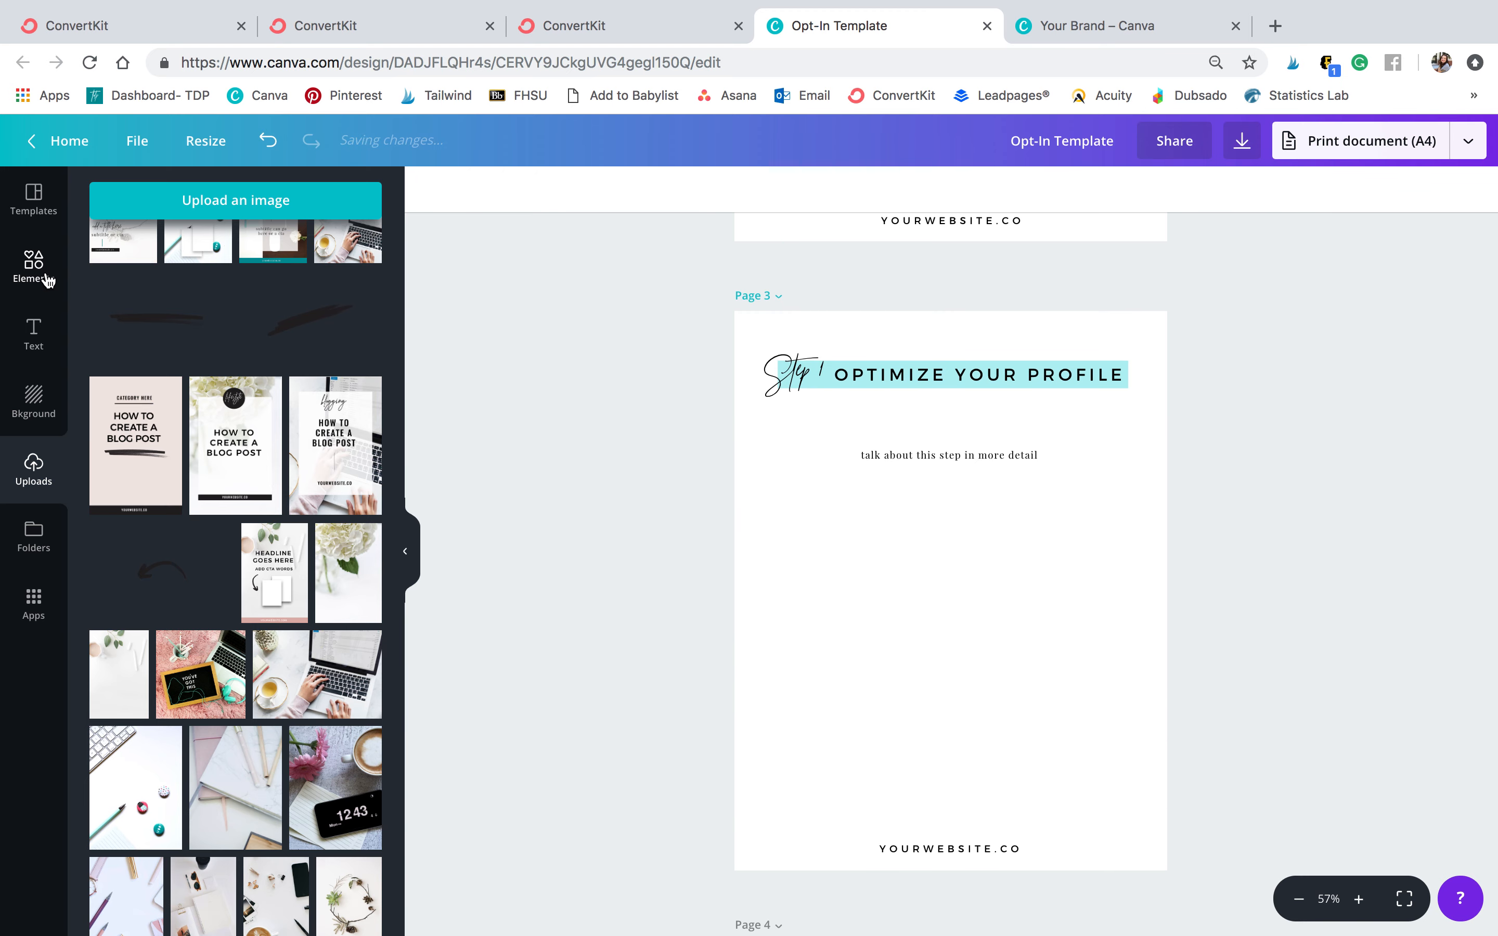
# Search elements for iphone and add the phone outline graphic to page 3
pyautogui.click(42, 274)
pyautogui.click(291, 204)
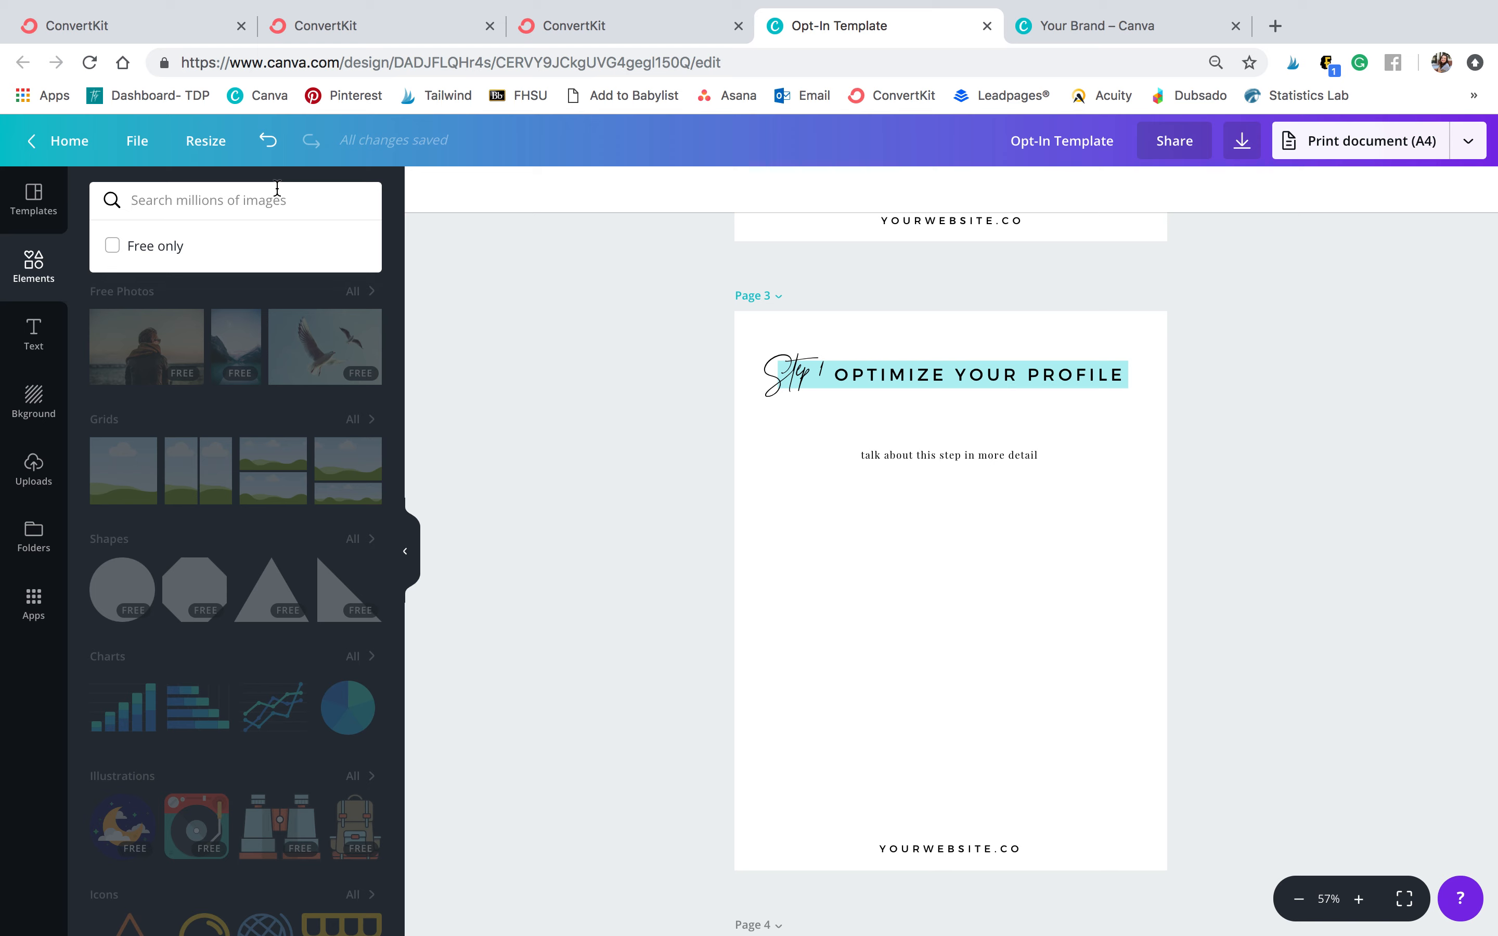
pyautogui.write('iphone')
pyautogui.press('Return')
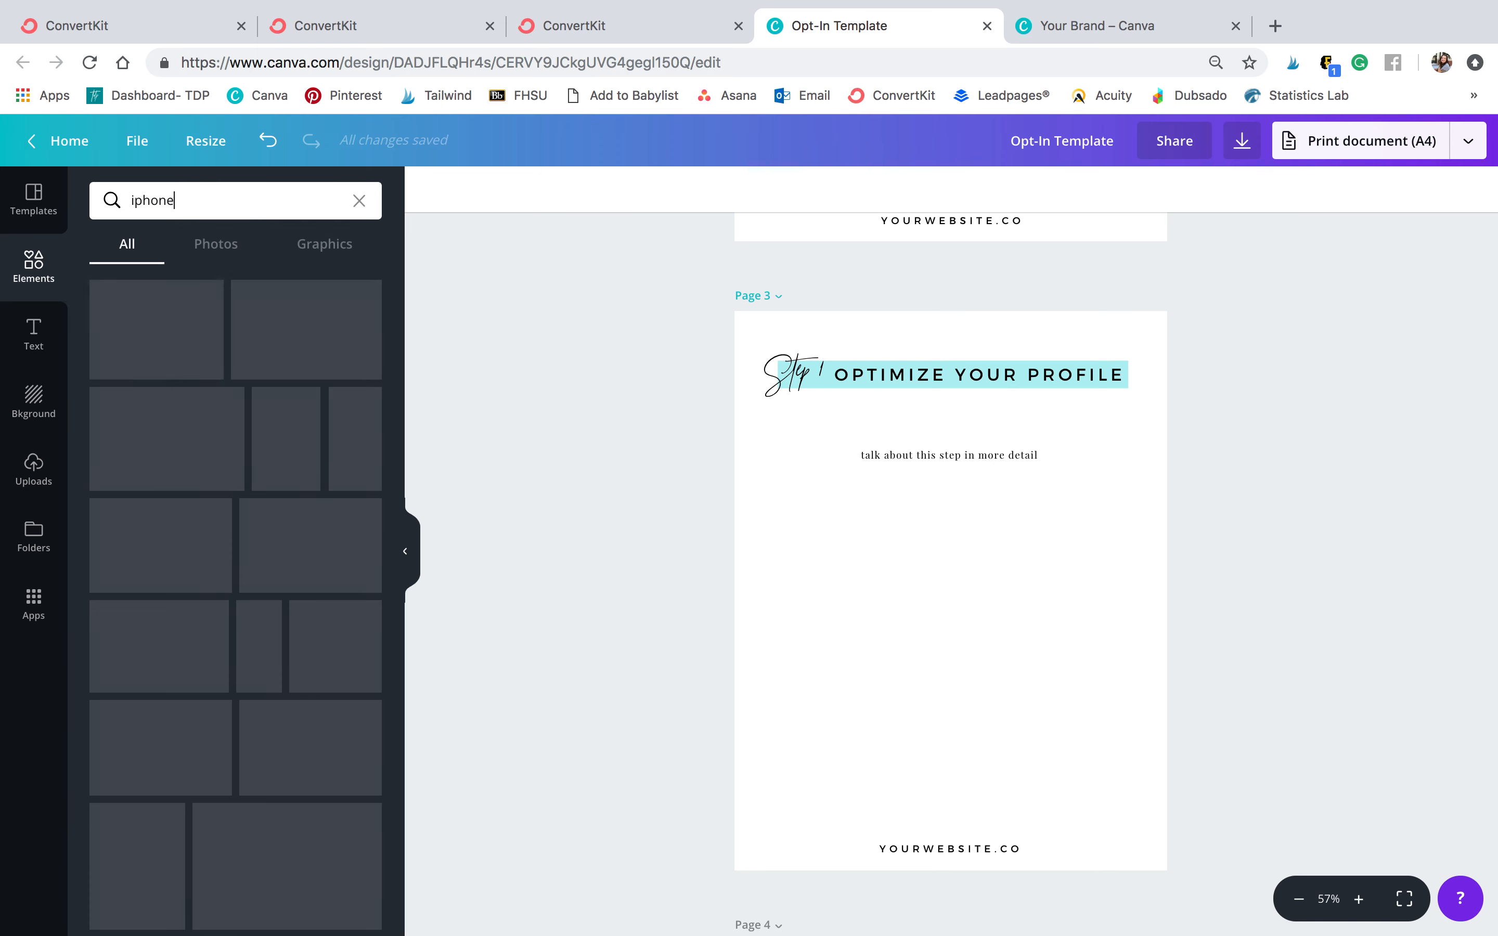
pyautogui.scroll(-5, 194, 339)
pyautogui.moveTo(229, 617); pyautogui.dragTo(939, 605)
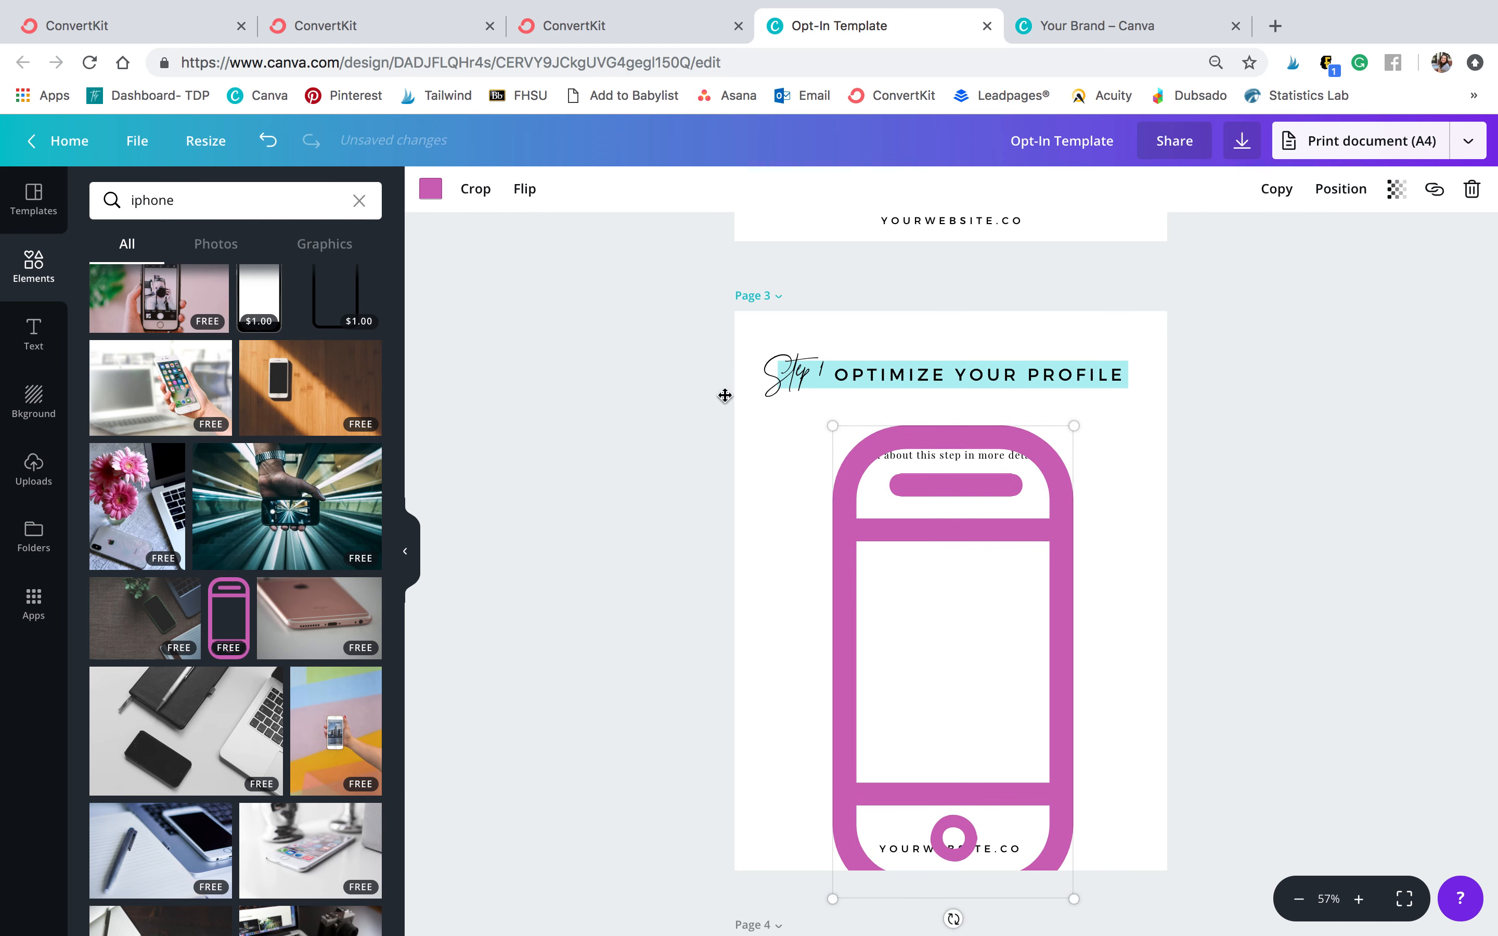
# Recolor the phone graphic teal, then shrink it and center it beneath the page 3 text
pyautogui.click(463, 197)
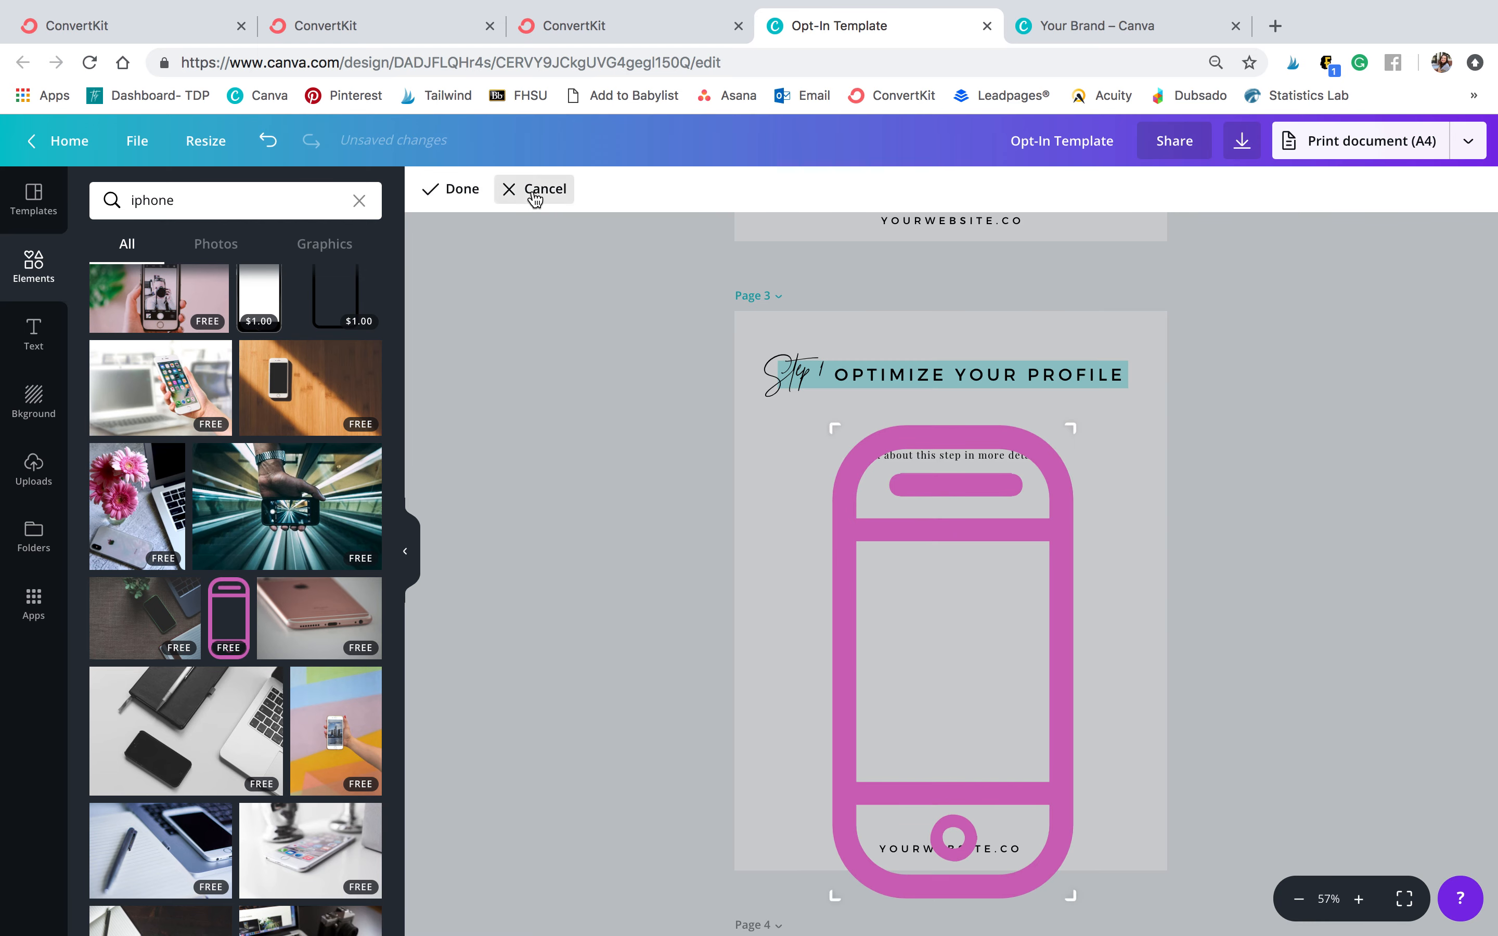
pyautogui.click(518, 189)
pyautogui.click(431, 196)
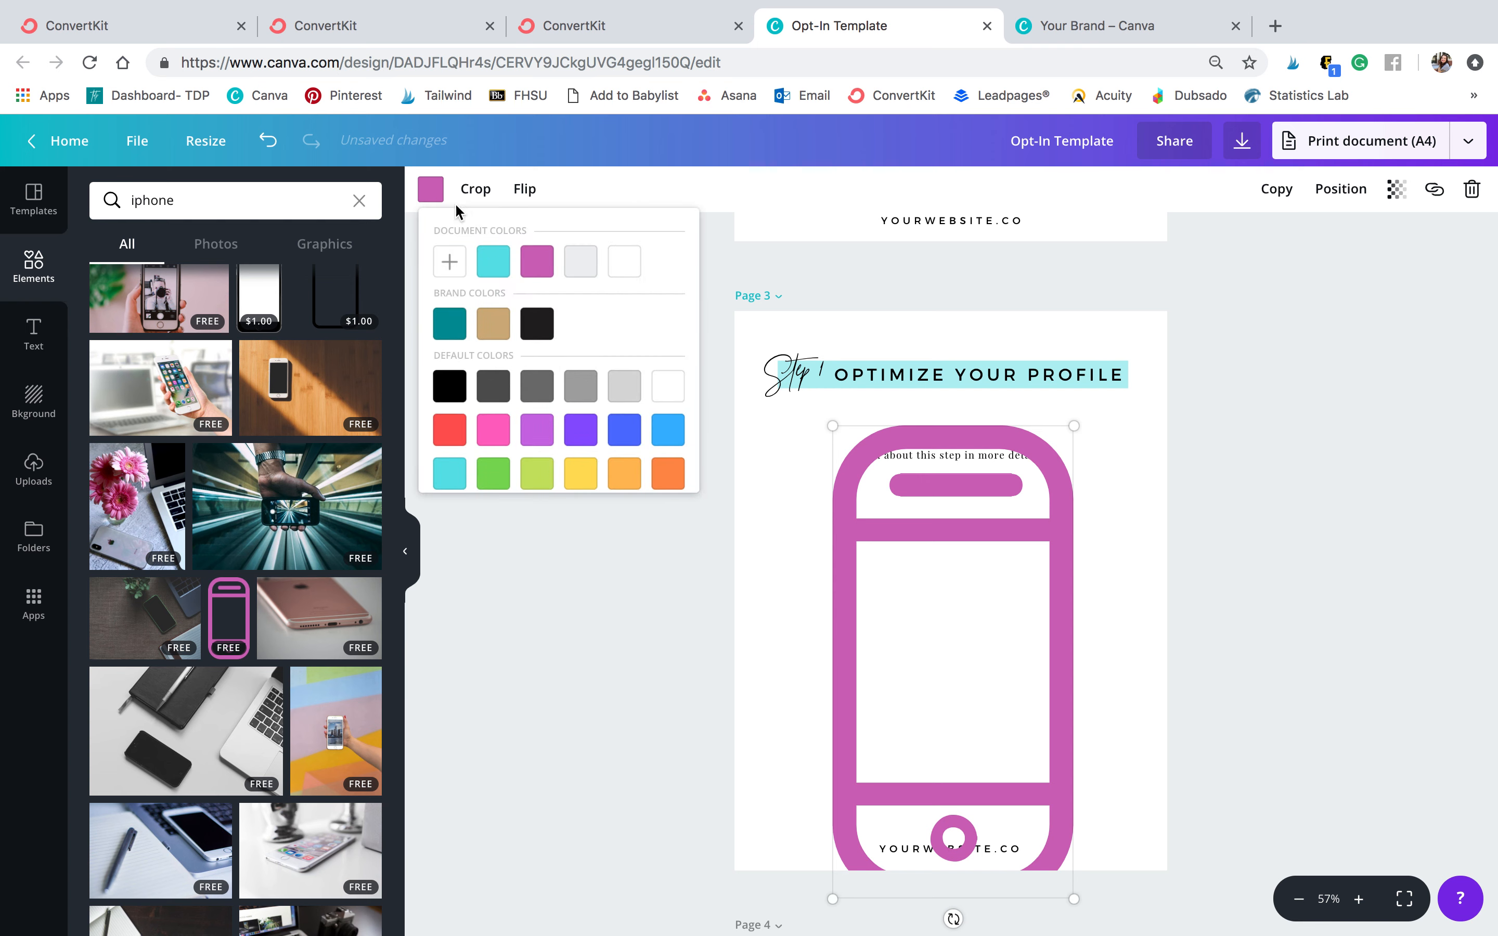
pyautogui.click(506, 271)
pyautogui.moveTo(1074, 426); pyautogui.dragTo(928, 724)
pyautogui.moveTo(872, 785); pyautogui.dragTo(950, 691)
pyautogui.click(1398, 604)
pyautogui.scroll(-5, 1397, 605)
pyautogui.scroll(-3, 1396, 605)
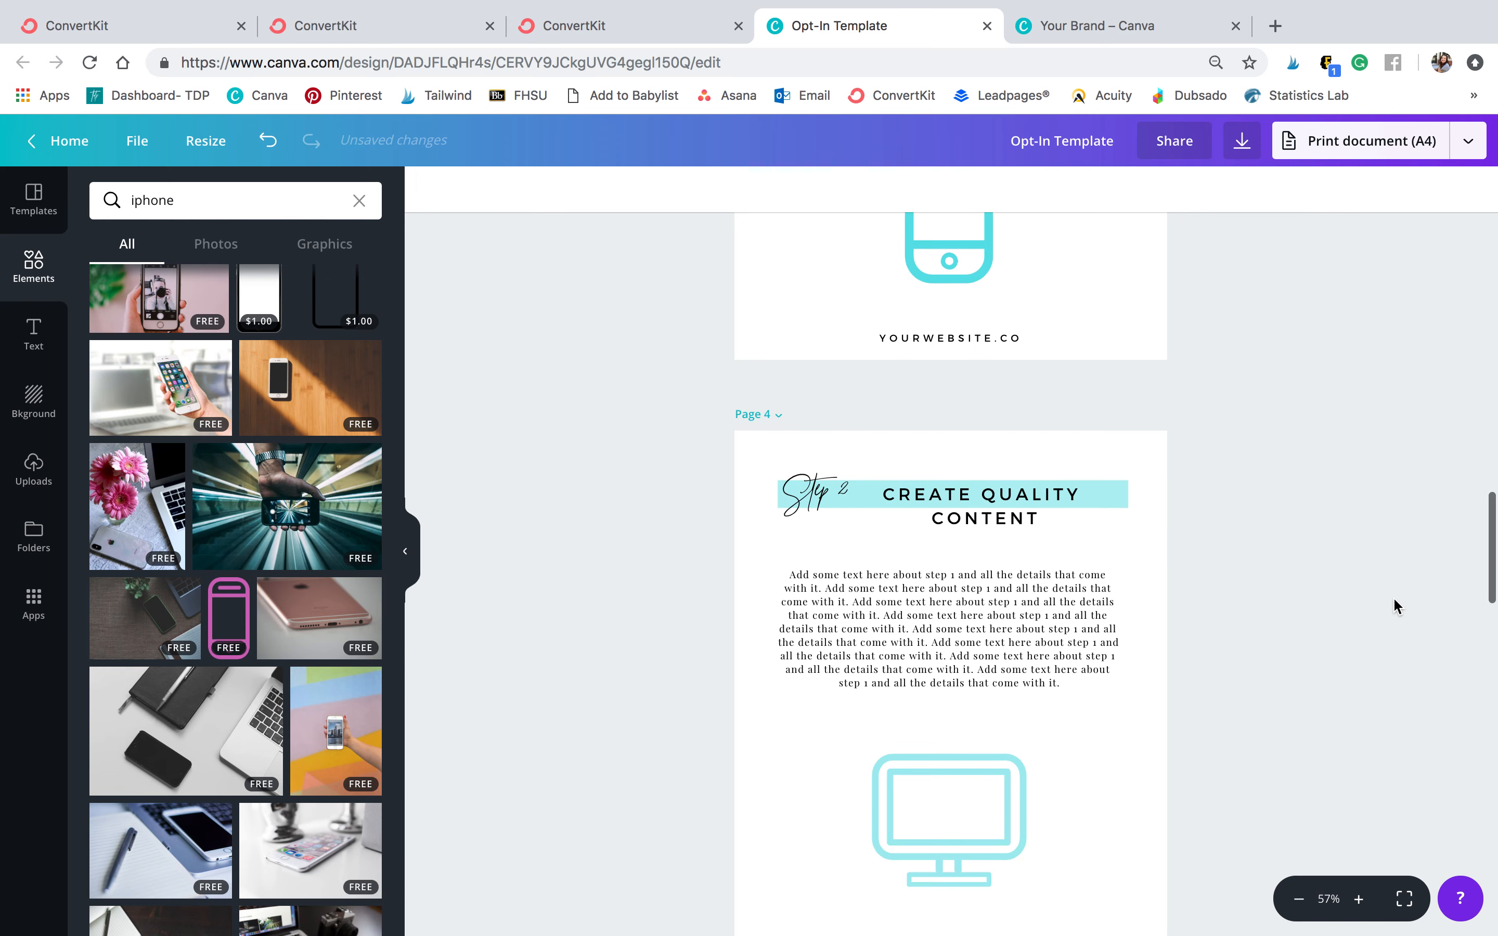
pyautogui.click(909, 721)
pyautogui.click(217, 208)
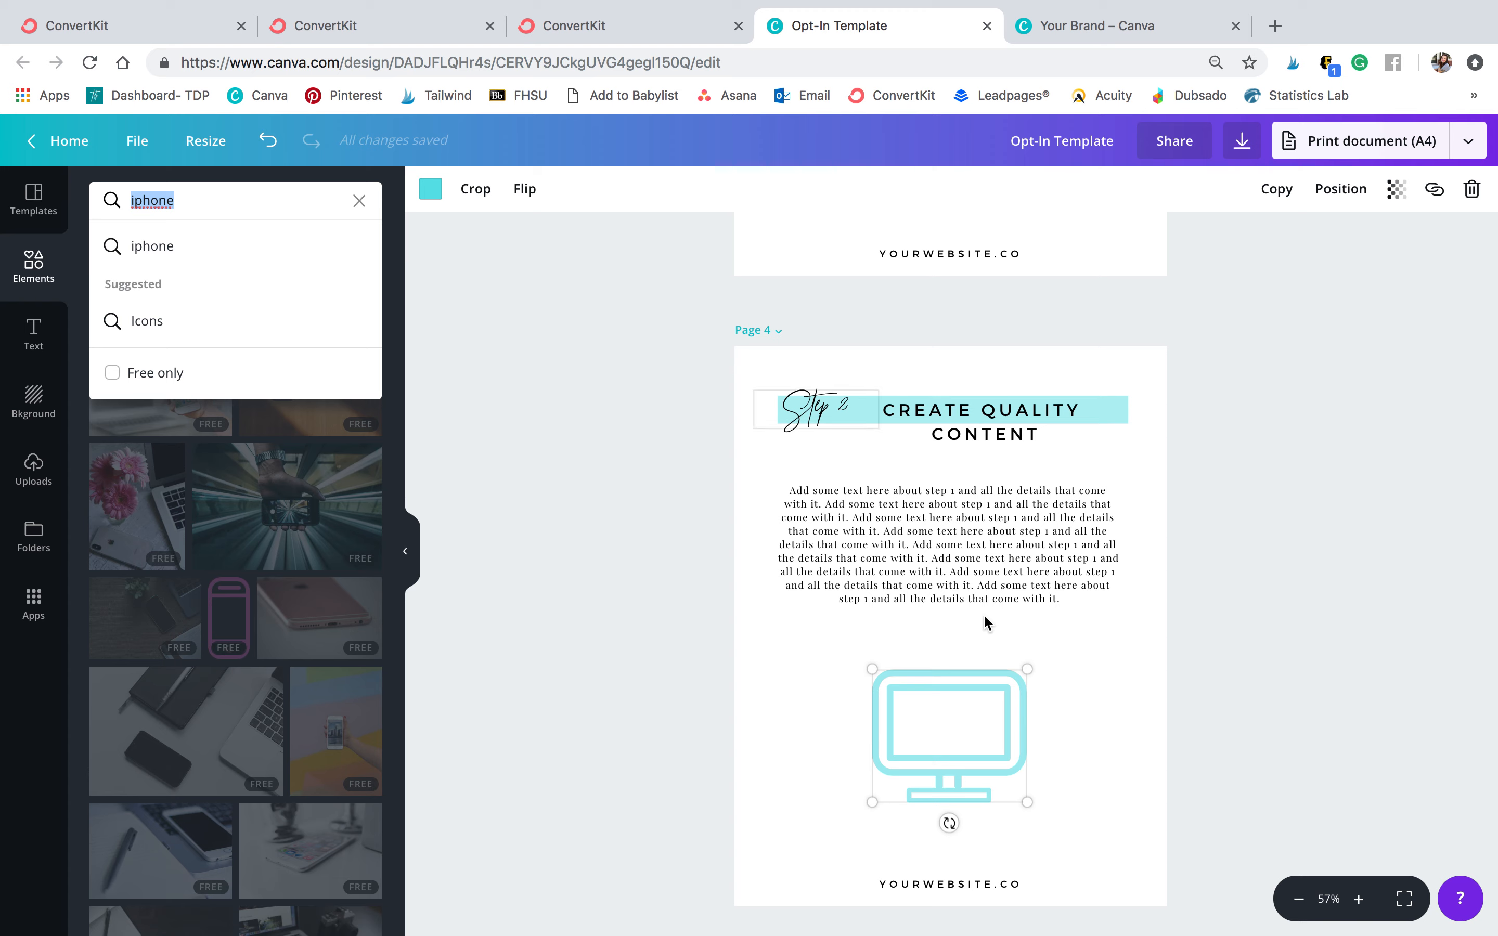
pyautogui.click(1241, 728)
pyautogui.scroll(-8, 951, 724)
# Replace page 5's monitor icon with a people-group graphic found by searching graphics for people
pyautogui.click(951, 729)
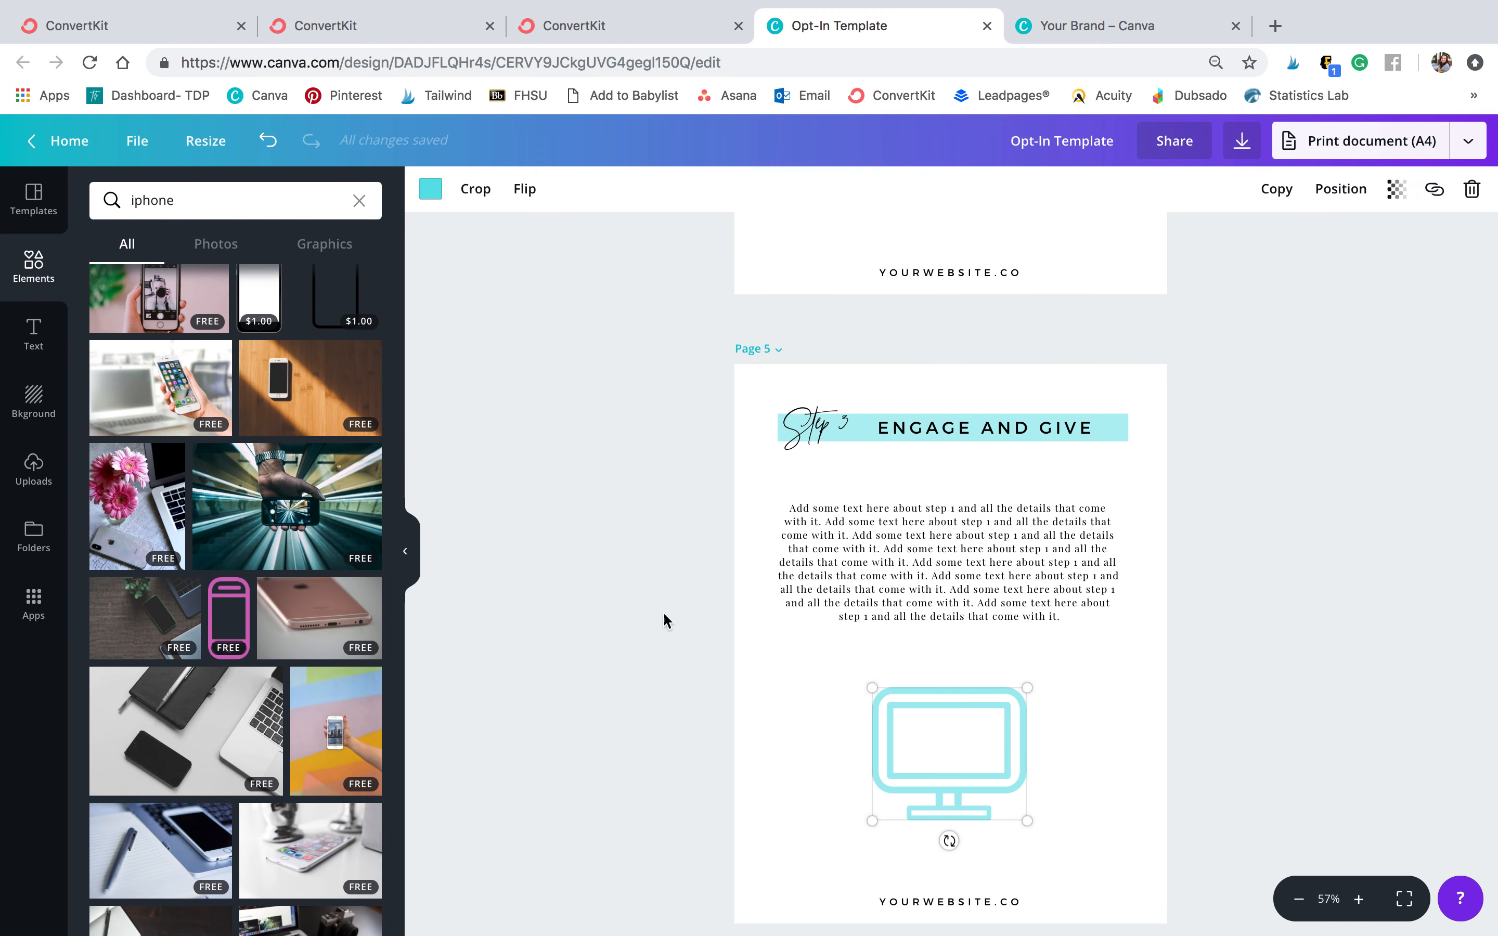
pyautogui.click(193, 192)
pyautogui.write('people')
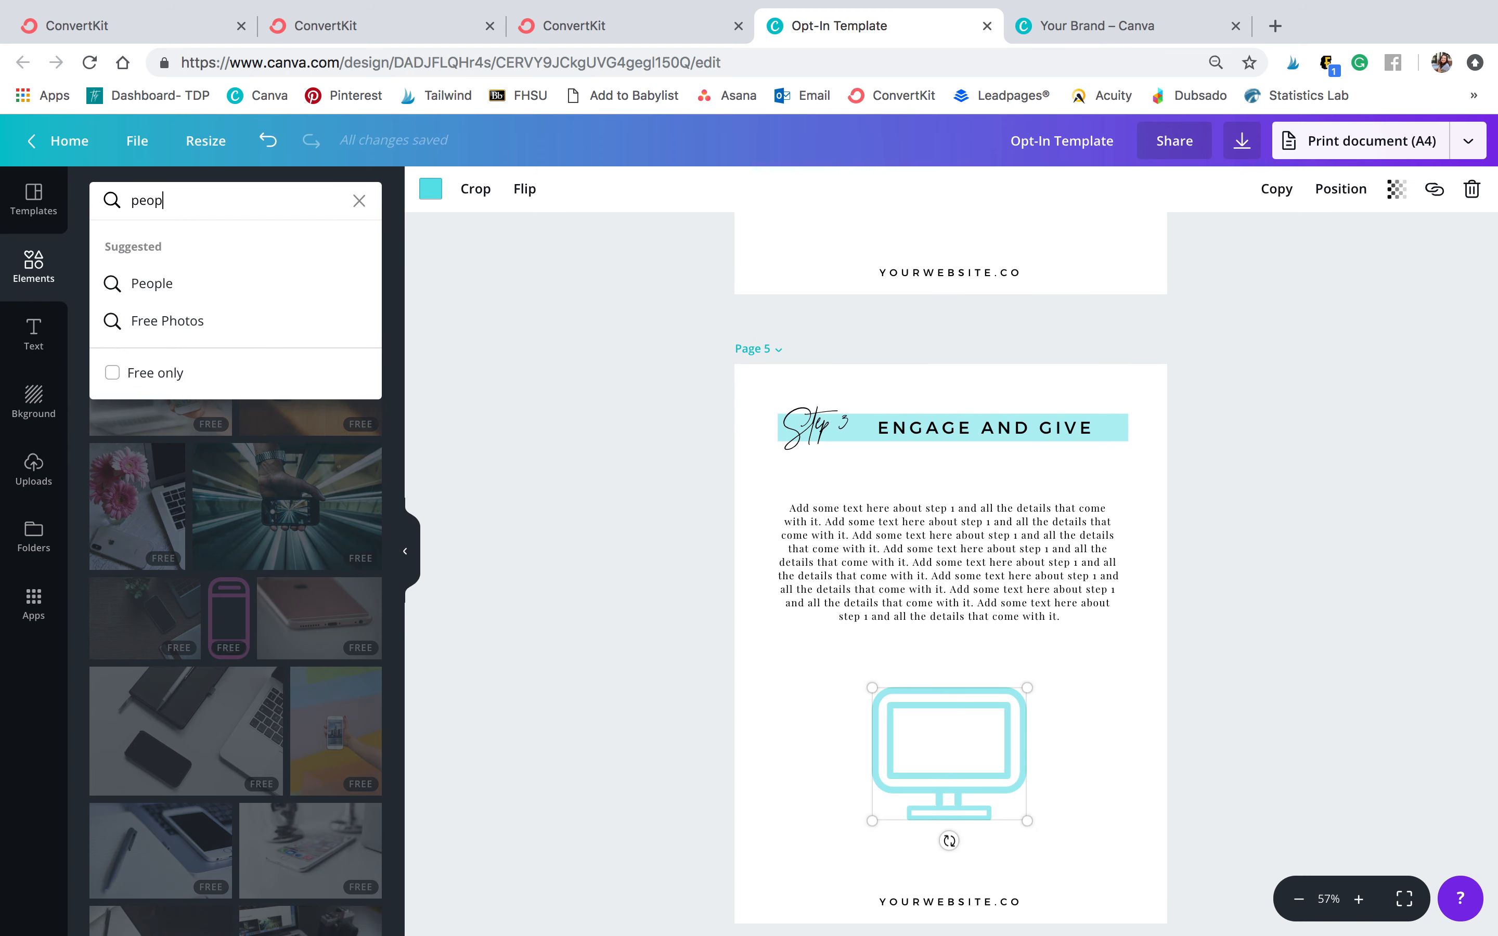
pyautogui.press('Return')
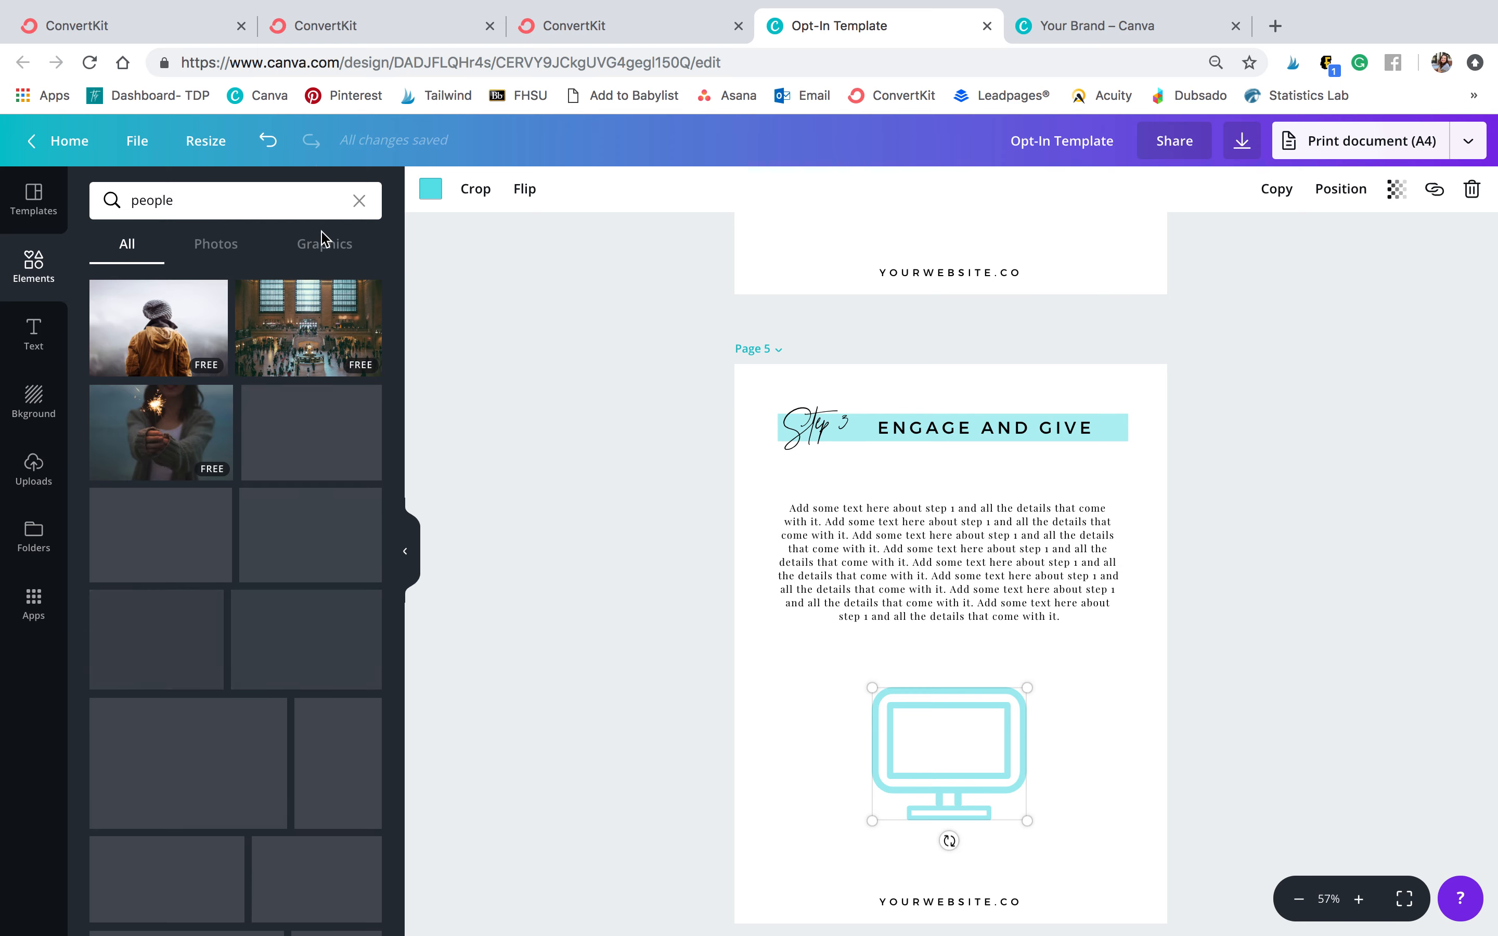
pyautogui.click(315, 245)
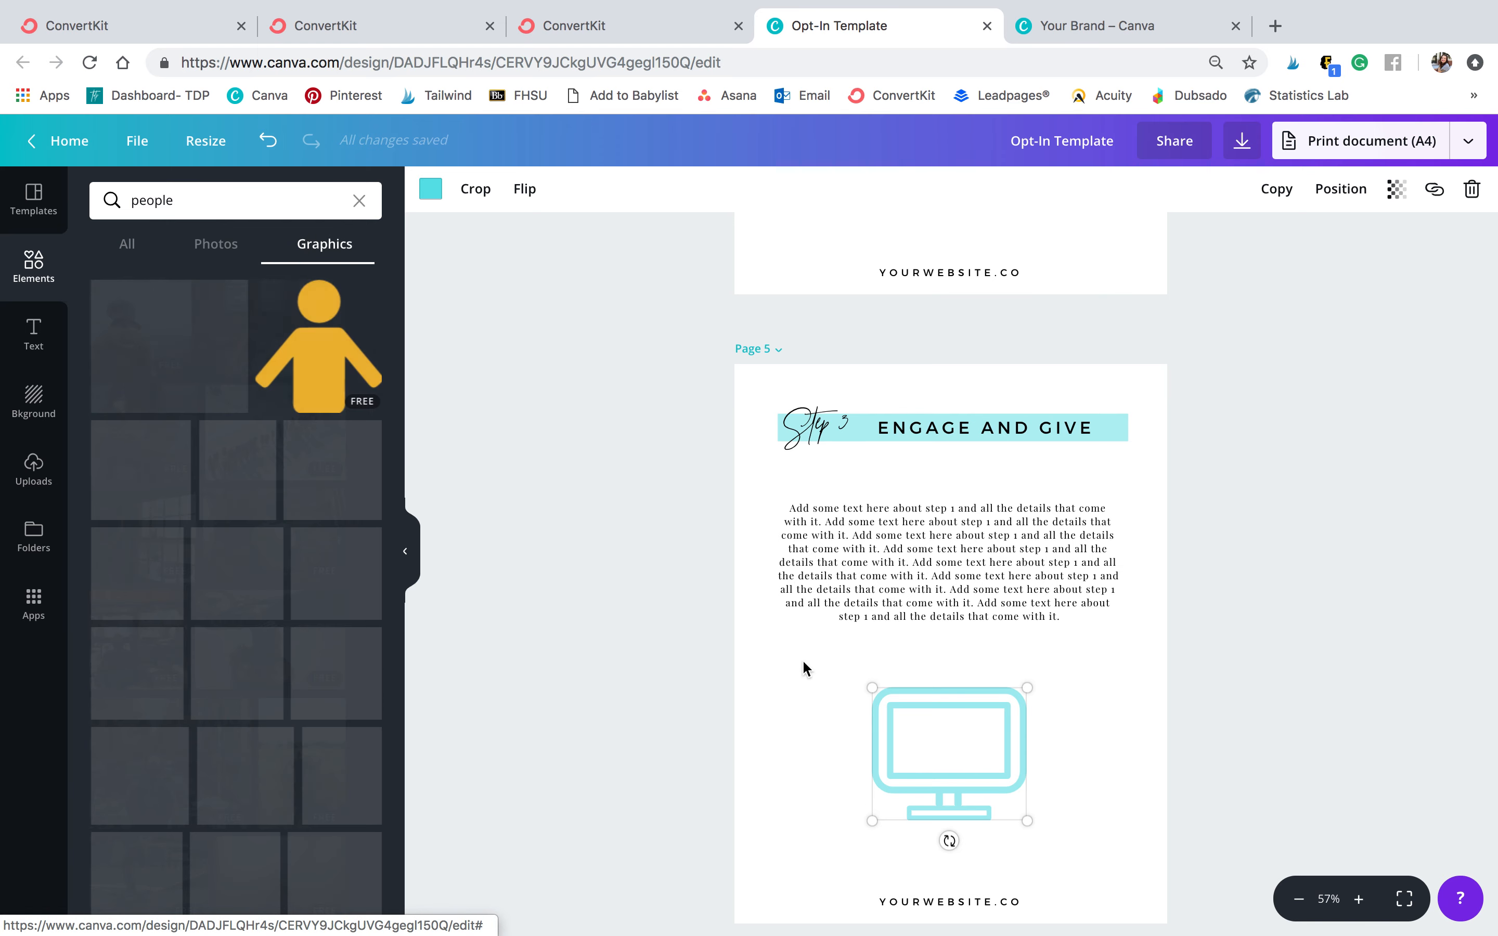
pyautogui.press('Delete')
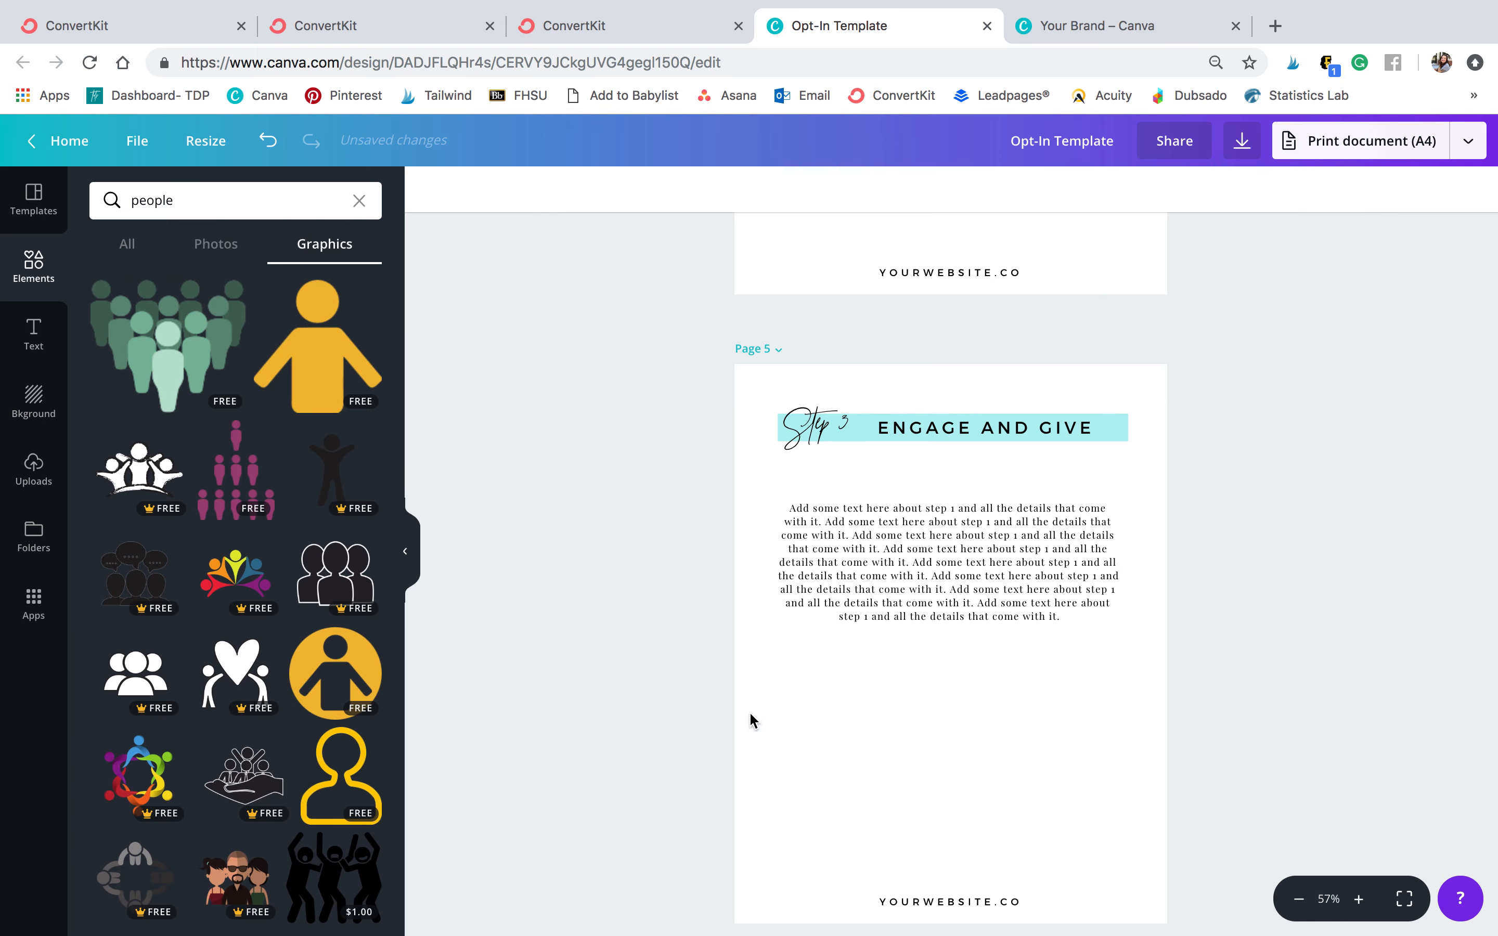
pyautogui.moveTo(334, 572); pyautogui.dragTo(922, 781)
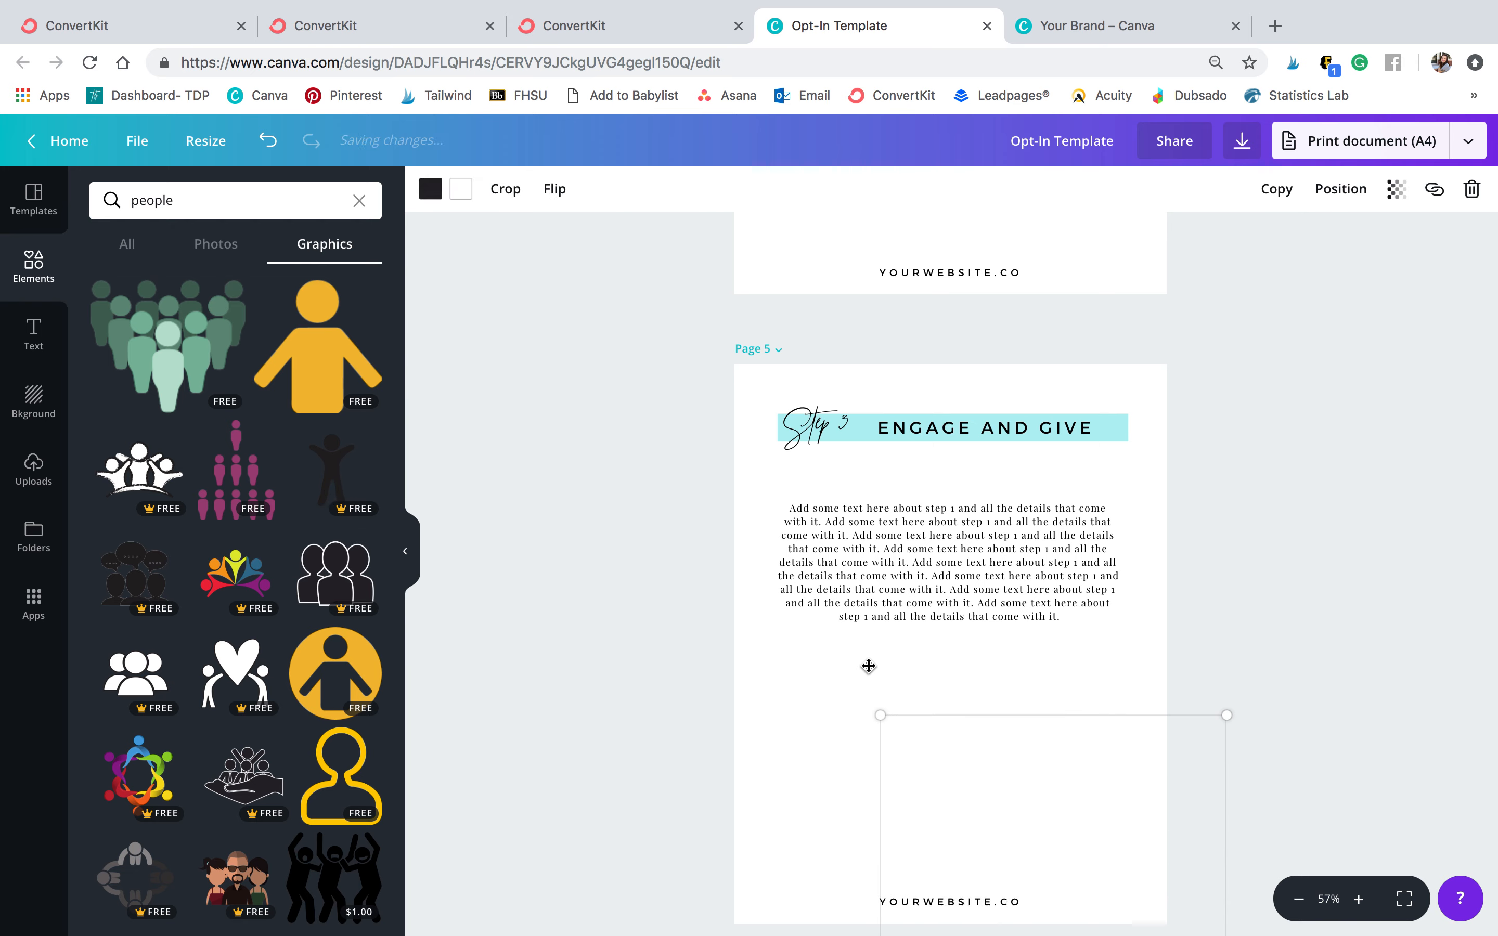
# Recolor the people graphic teal, then shrink it and center it beneath the page 5 paragraph
pyautogui.click(441, 197)
pyautogui.click(536, 260)
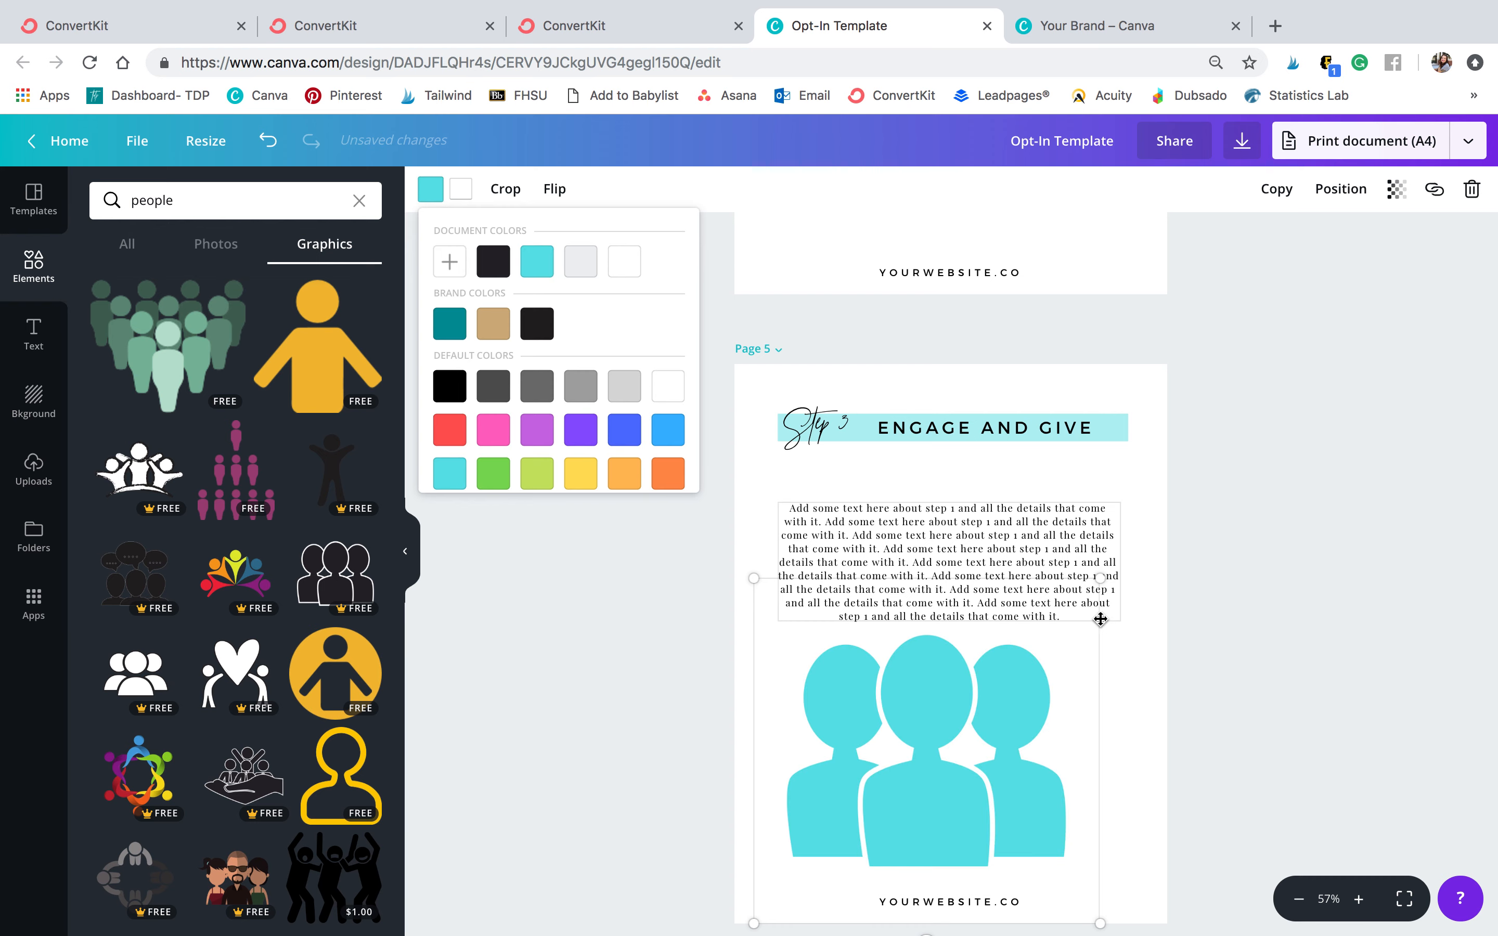
pyautogui.moveTo(1100, 577); pyautogui.dragTo(896, 803)
pyautogui.moveTo(831, 861); pyautogui.dragTo(948, 795)
pyautogui.click(1204, 744)
# Replace the script text beside page 6's headline with 'take action now'
pyautogui.scroll(-2, 1204, 743)
pyautogui.scroll(5, 1203, 743)
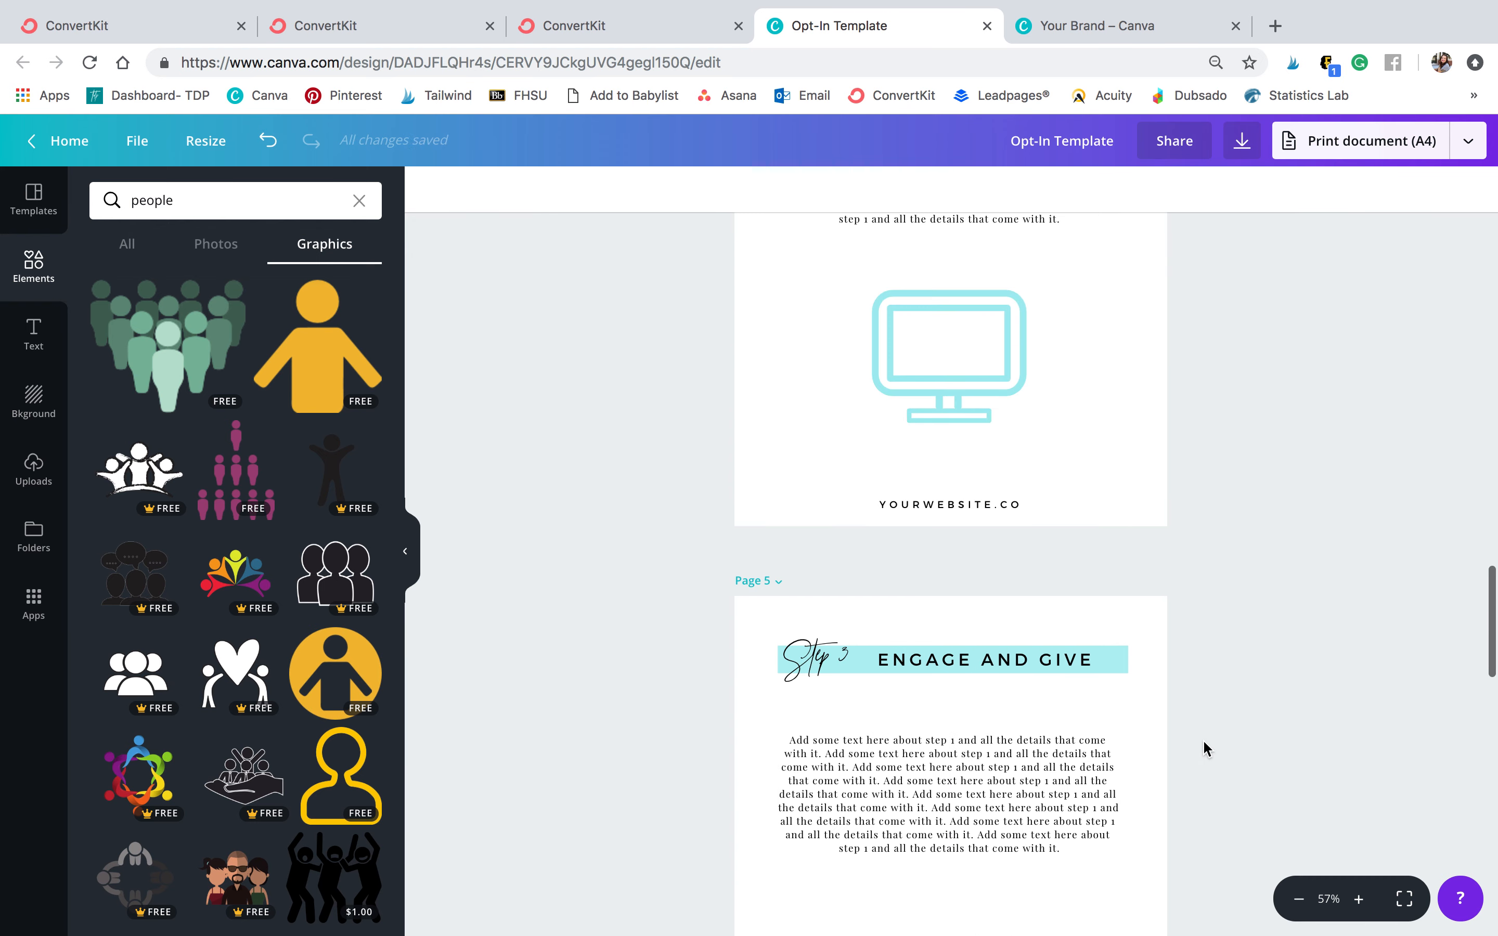
pyautogui.scroll(10, 1204, 749)
pyautogui.scroll(-8, 1203, 749)
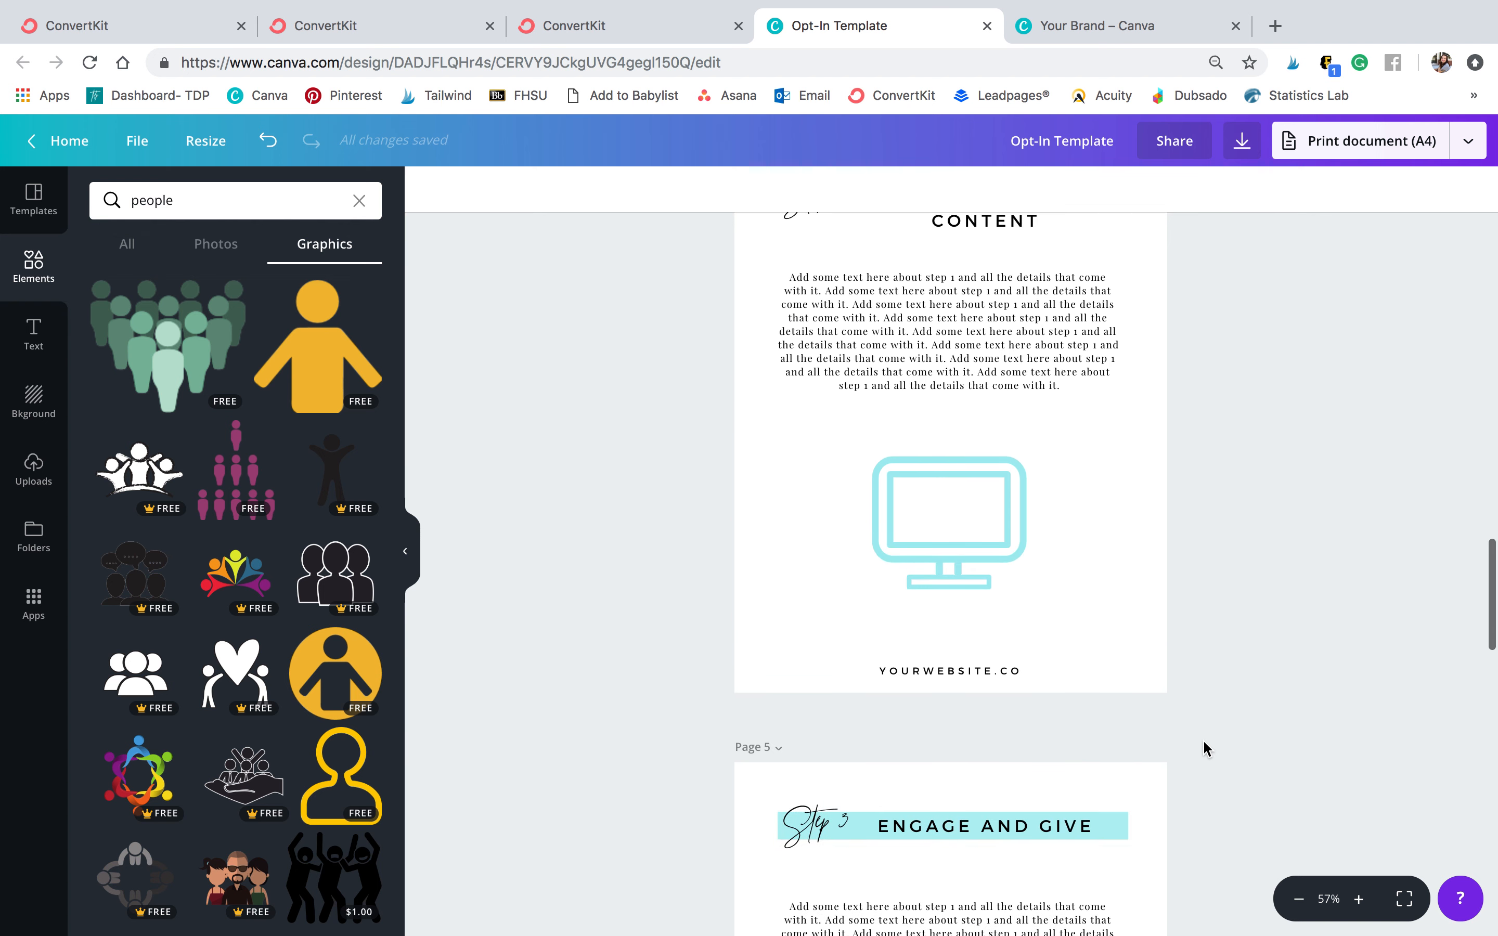
pyautogui.scroll(-8, 1205, 748)
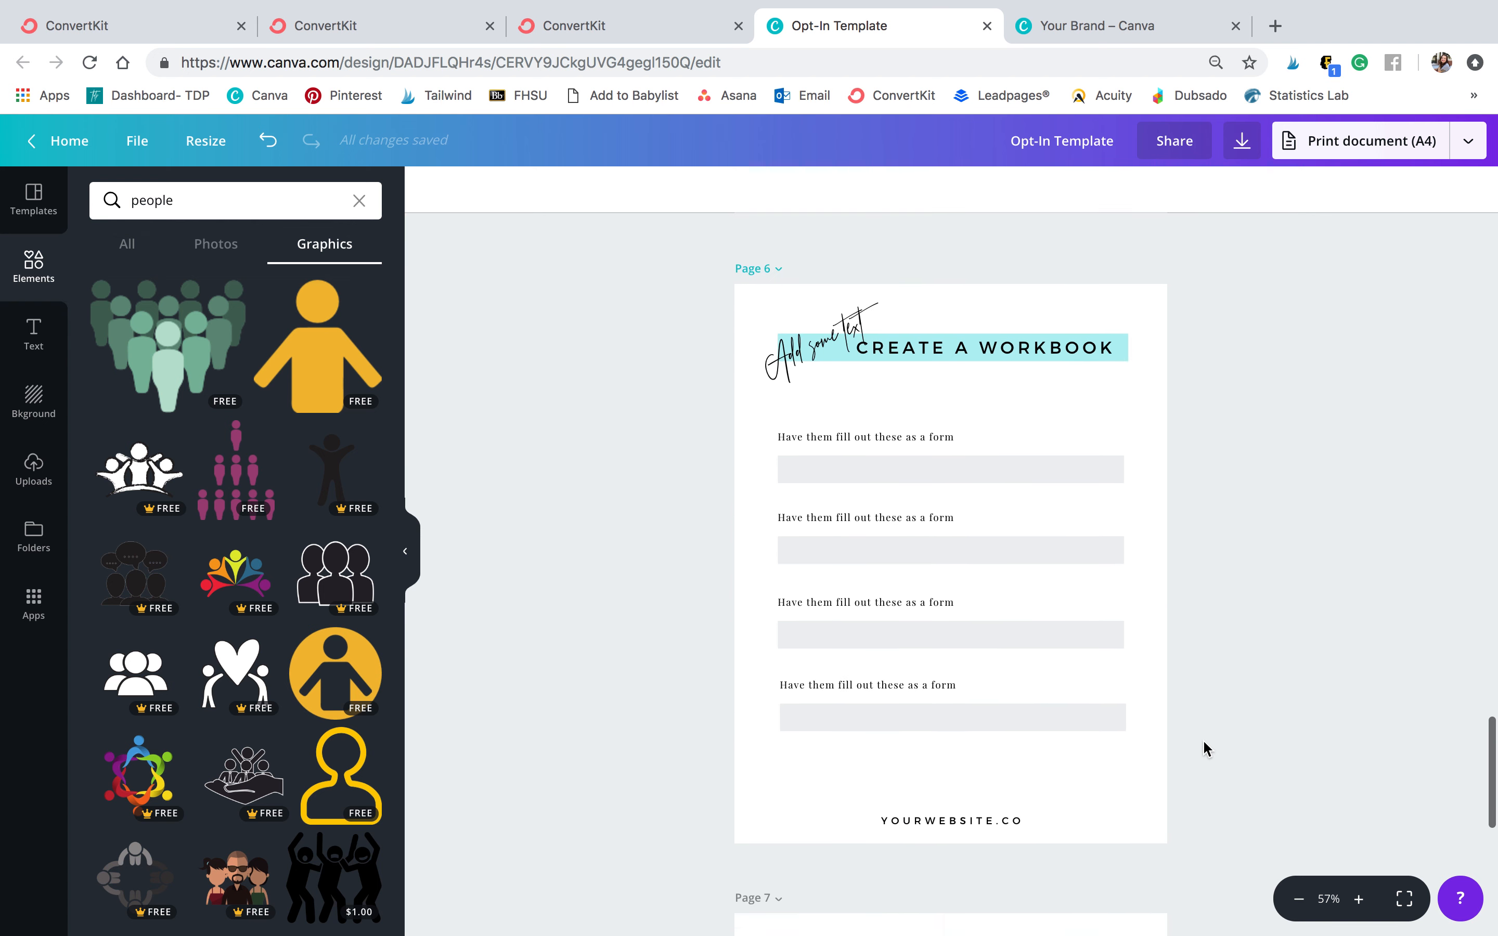
pyautogui.scroll(3, 1299, 577)
pyautogui.tripleClick(795, 531)
pyautogui.write('take action now')
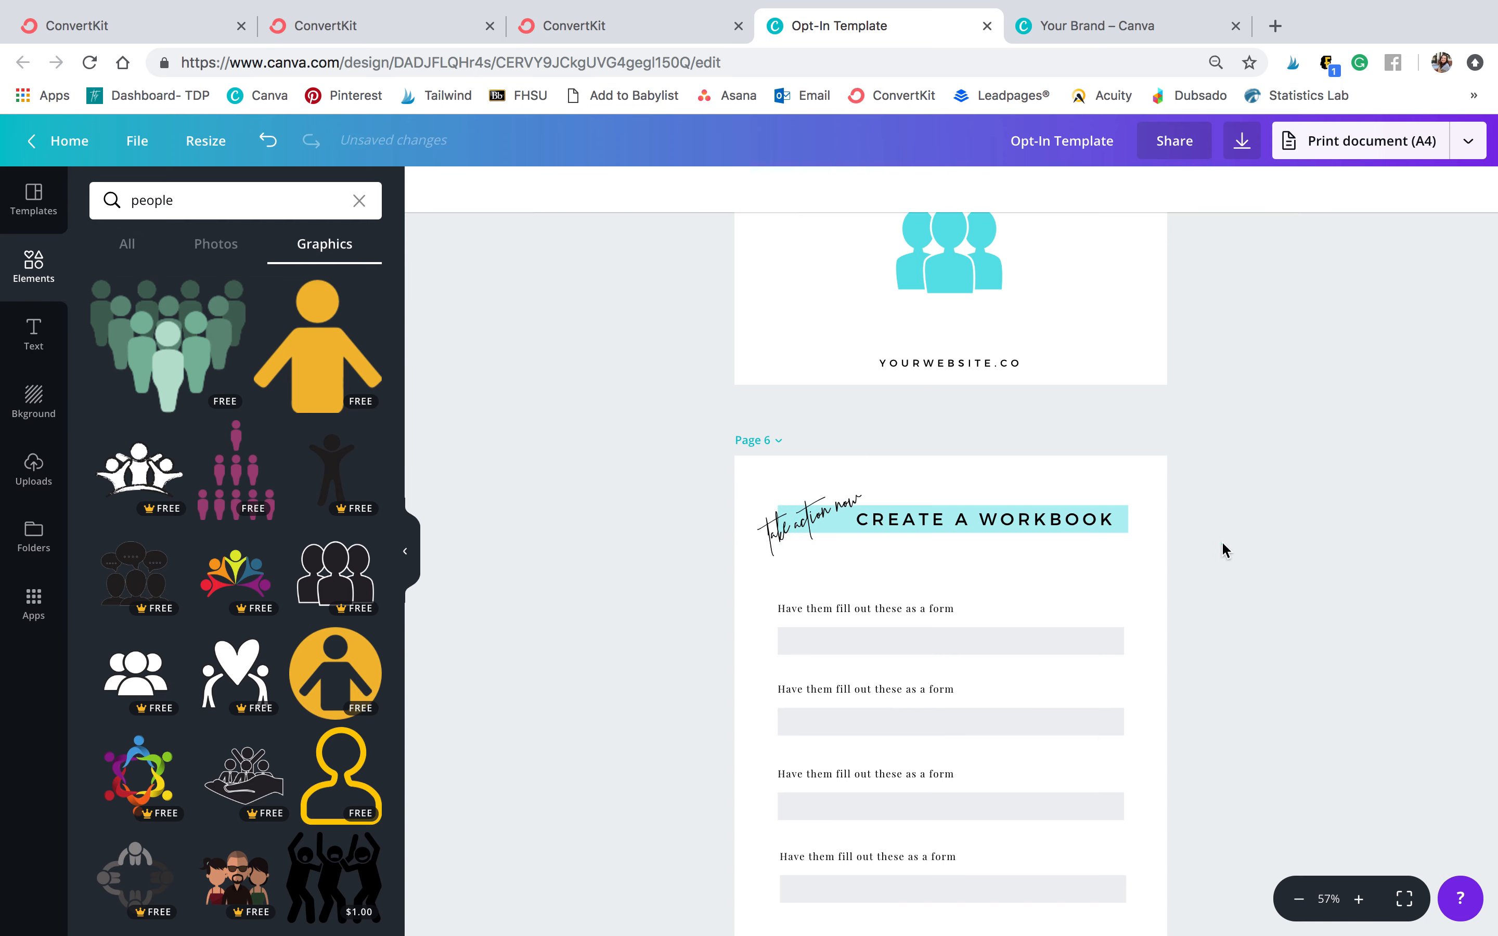
# Change page 6's headline to MY INSTAGRAM FEED
pyautogui.click(984, 519)
pyautogui.tripleClick(983, 519)
pyautogui.write('MY INSTAGRAM ')
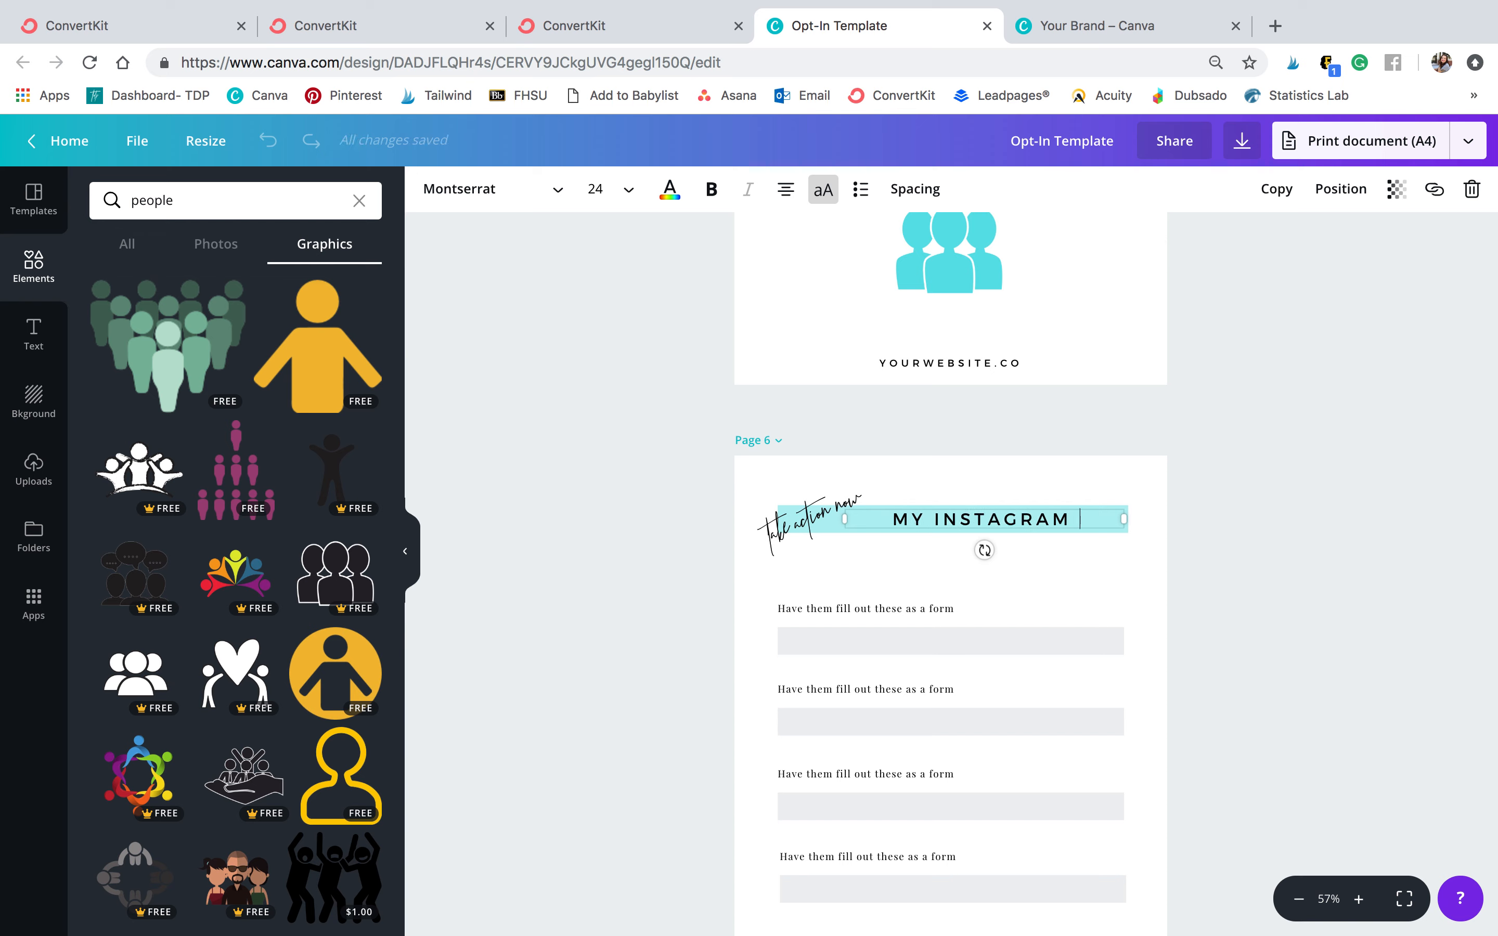
pyautogui.write('FEED')
pyautogui.click(1441, 526)
# Replace the first form prompt on page 6 with 'i will grow my instagram by...'
pyautogui.scroll(-2, 1441, 528)
pyautogui.click(900, 515)
pyautogui.click(901, 515)
pyautogui.tripleClick(938, 514)
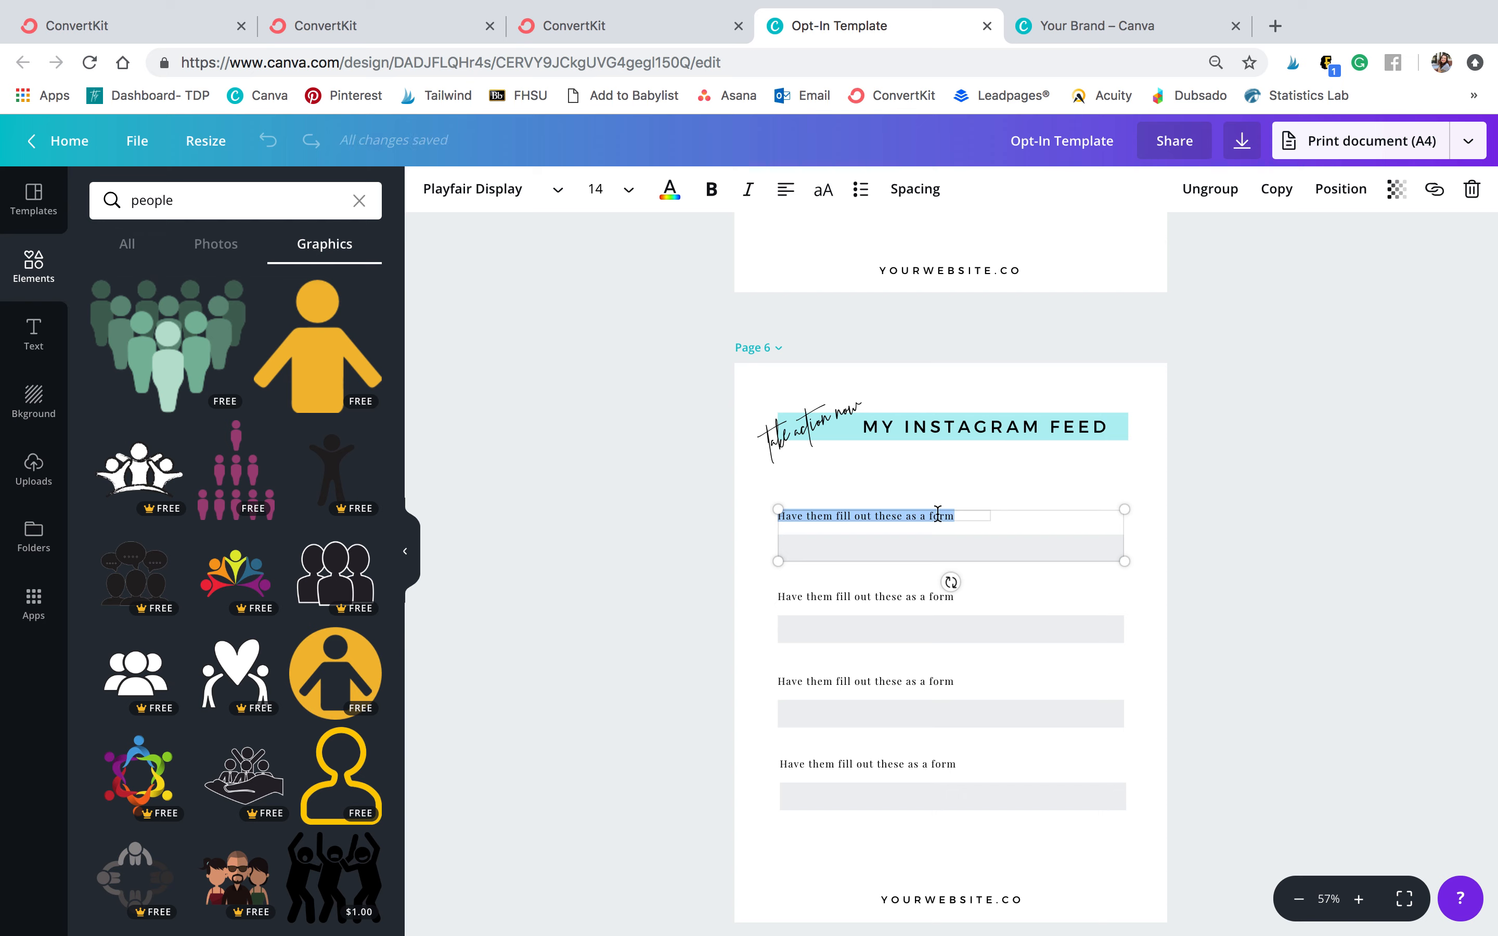
pyautogui.write('I will grow my ins')
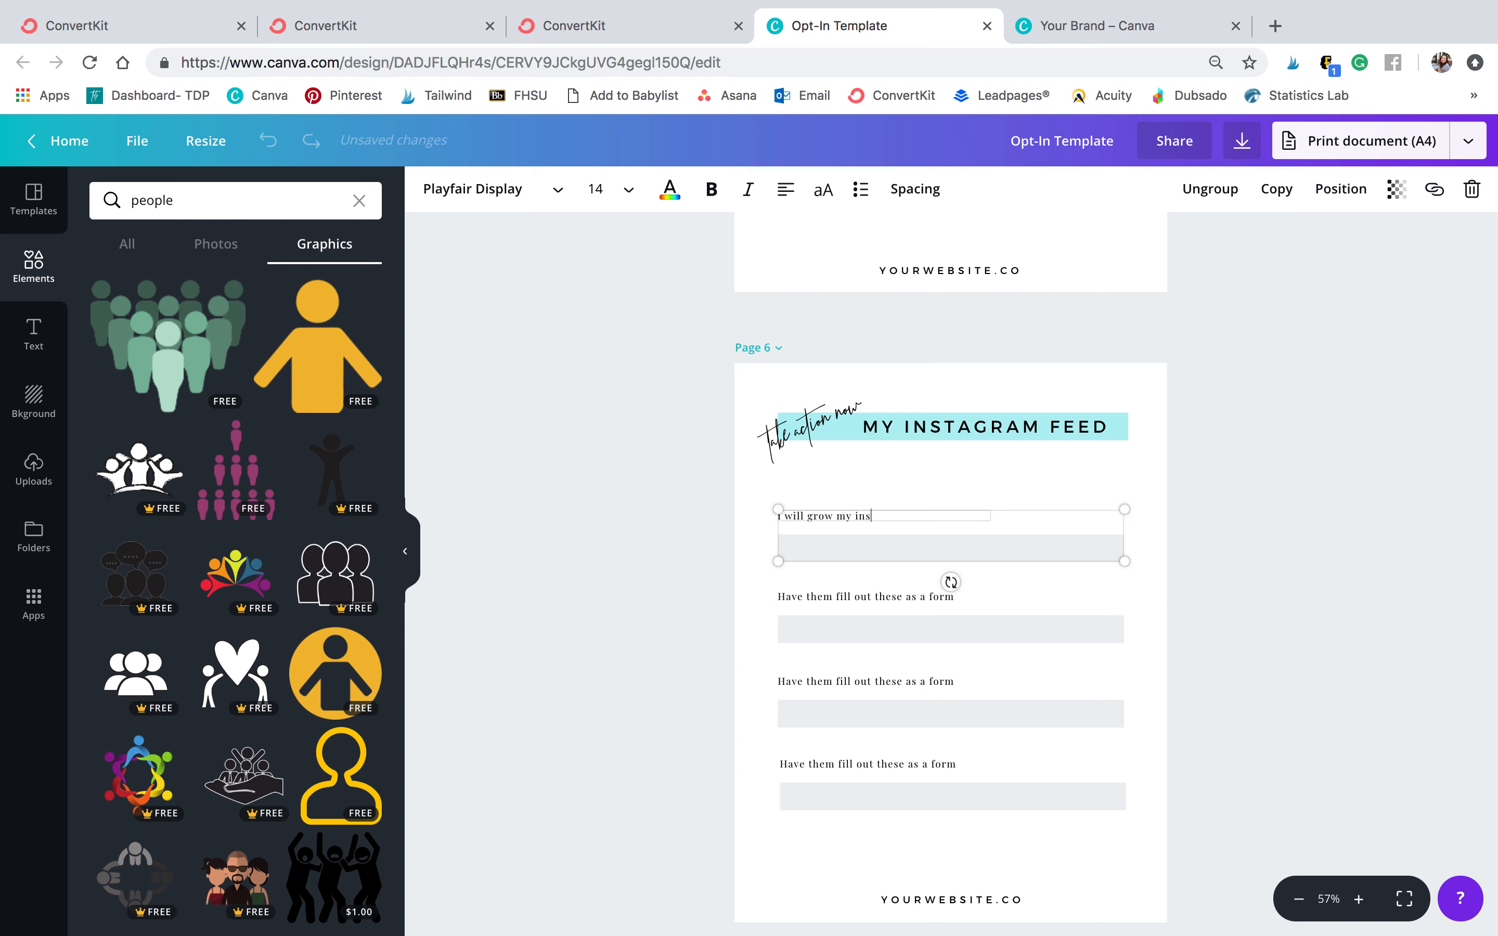
pyautogui.click(1412, 515)
# Replace the second form prompt on page 6 with 'i will post on instagram...'
pyautogui.doubleClick(917, 594)
pyautogui.write('I will post on instagram...')
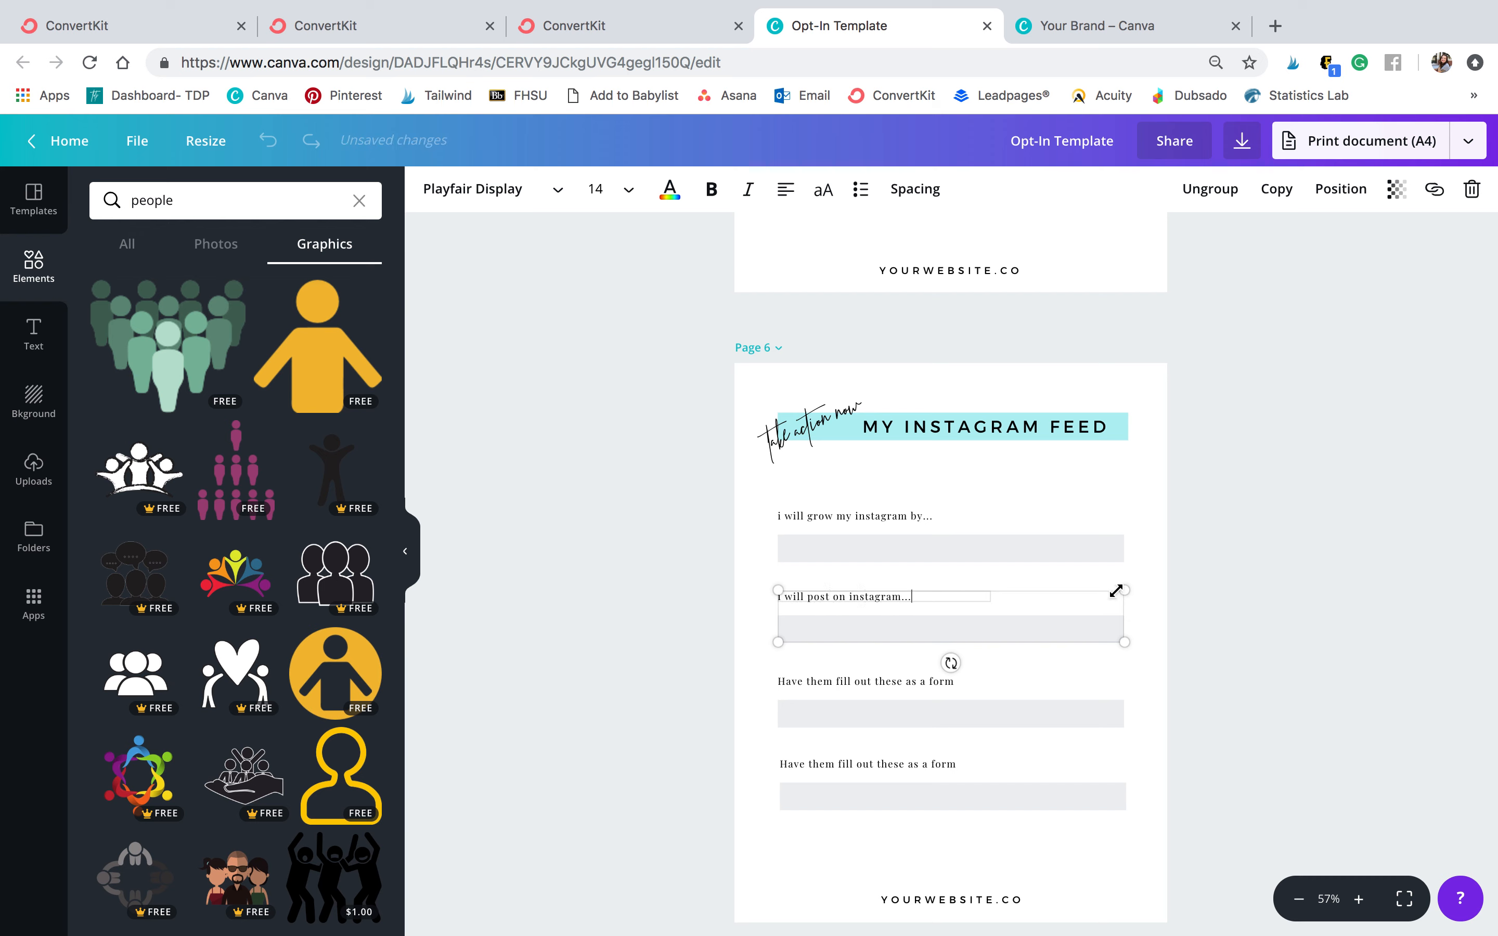
pyautogui.click(1240, 565)
# Replace the script text above page 7's headline with 'wait there's more'
pyautogui.scroll(-2, 1026, 559)
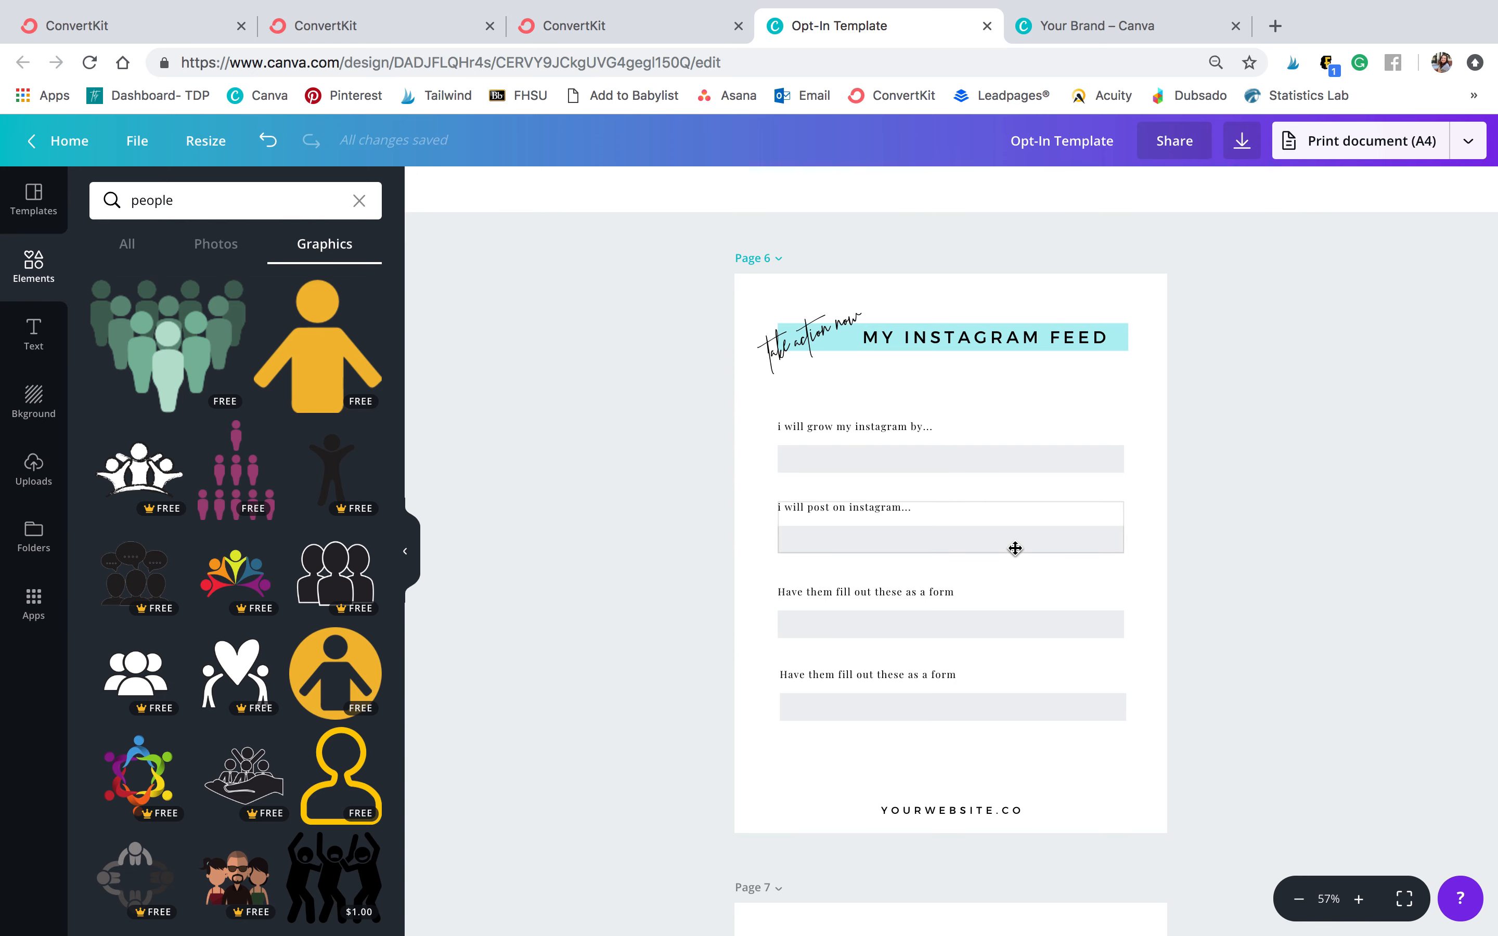
pyautogui.scroll(-6, 1300, 578)
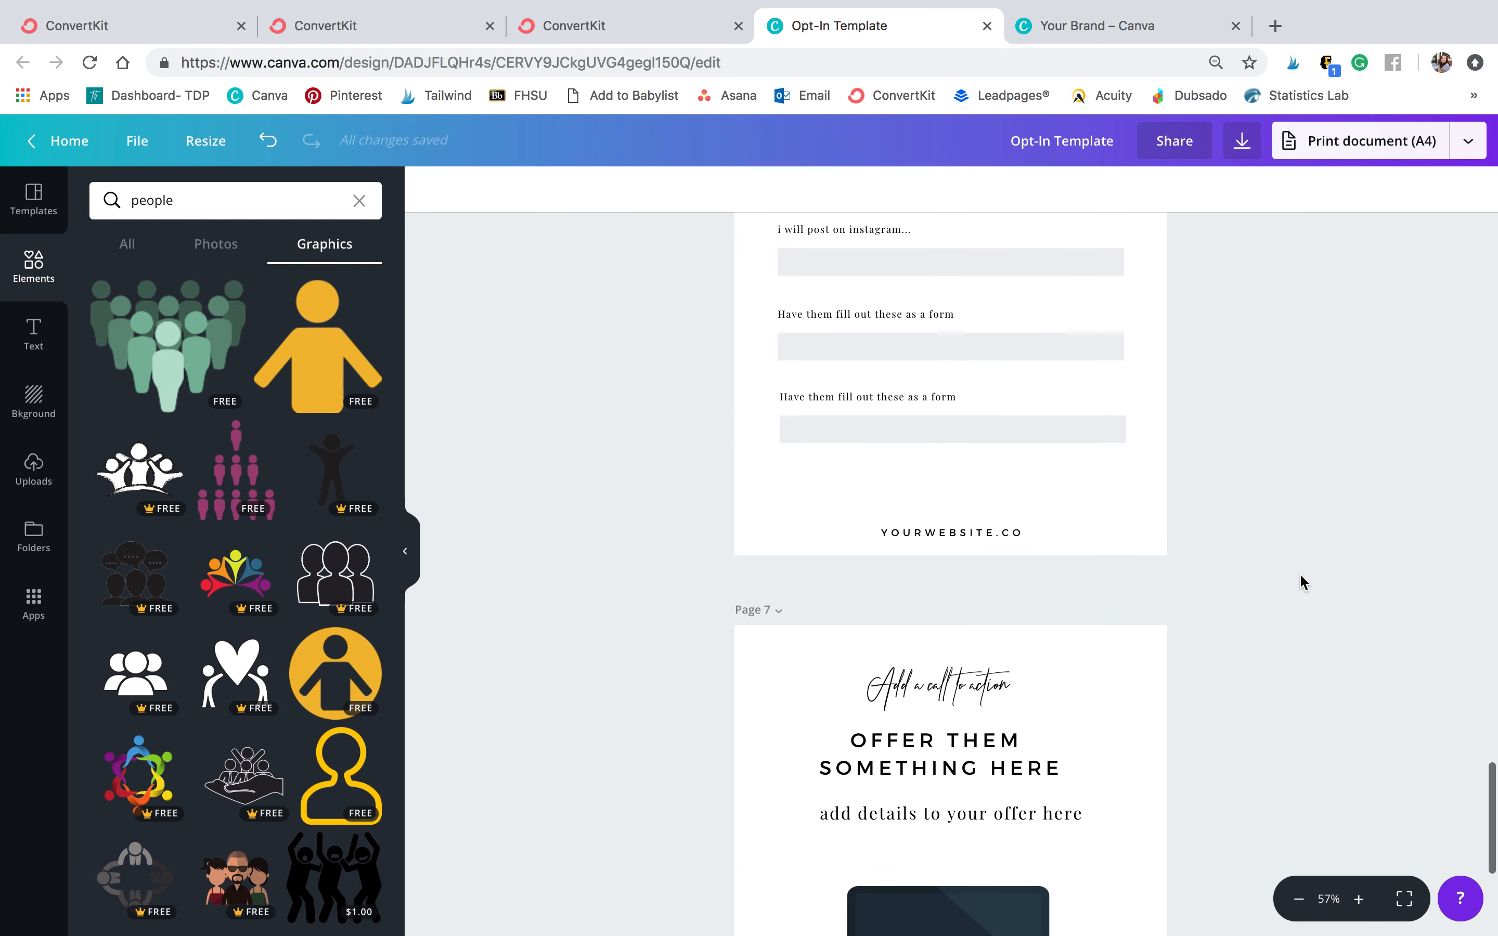
pyautogui.doubleClick(889, 522)
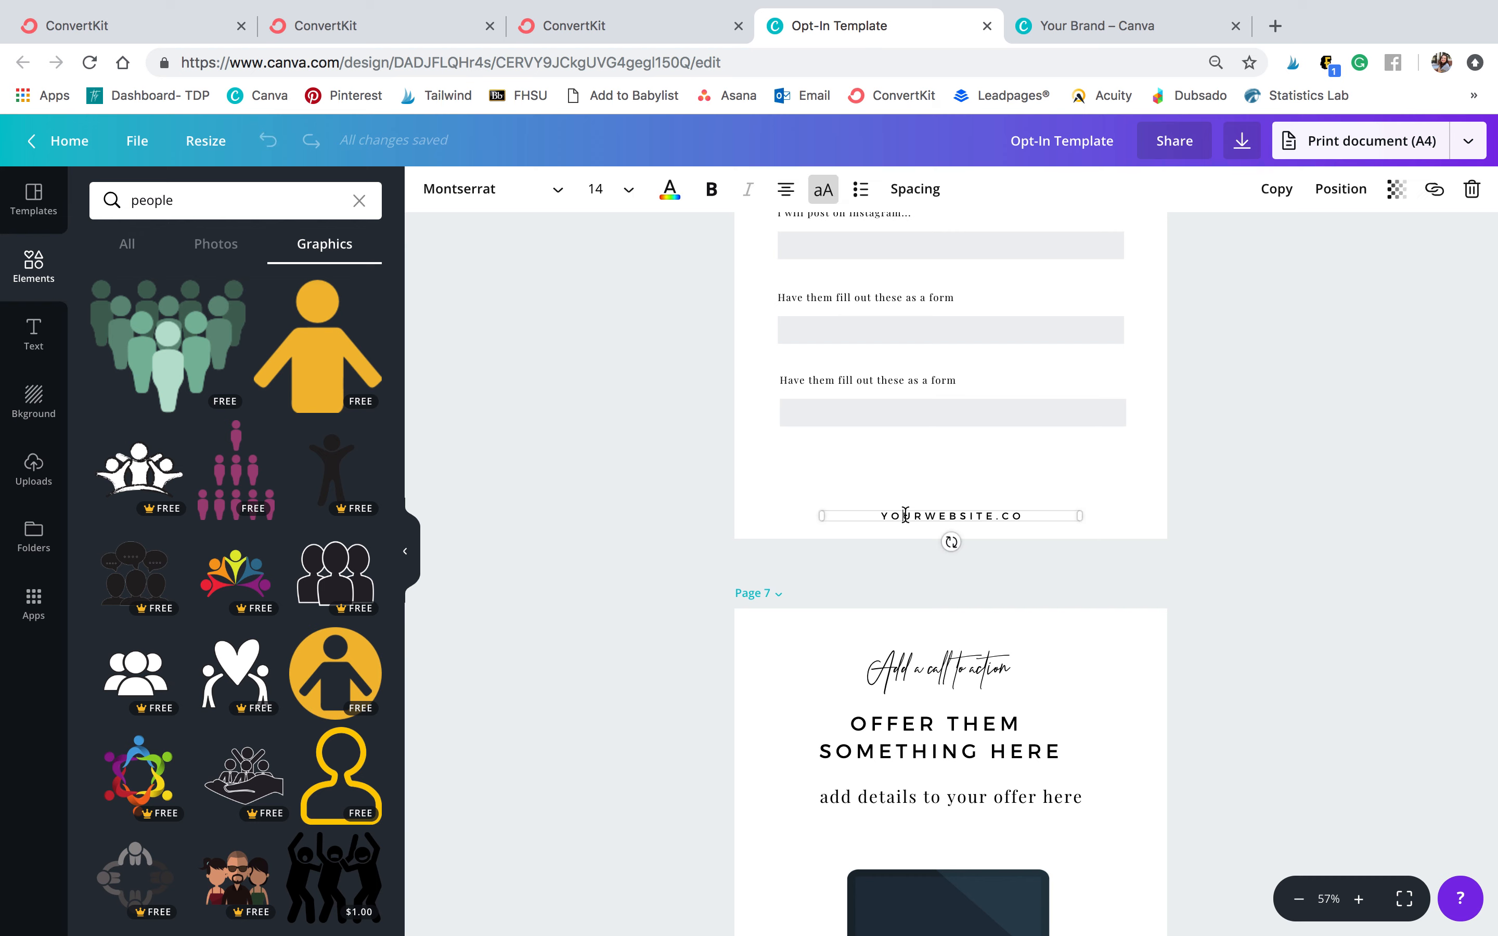
pyautogui.click(1296, 620)
pyautogui.scroll(-3, 1296, 621)
pyautogui.scroll(-3, 1296, 620)
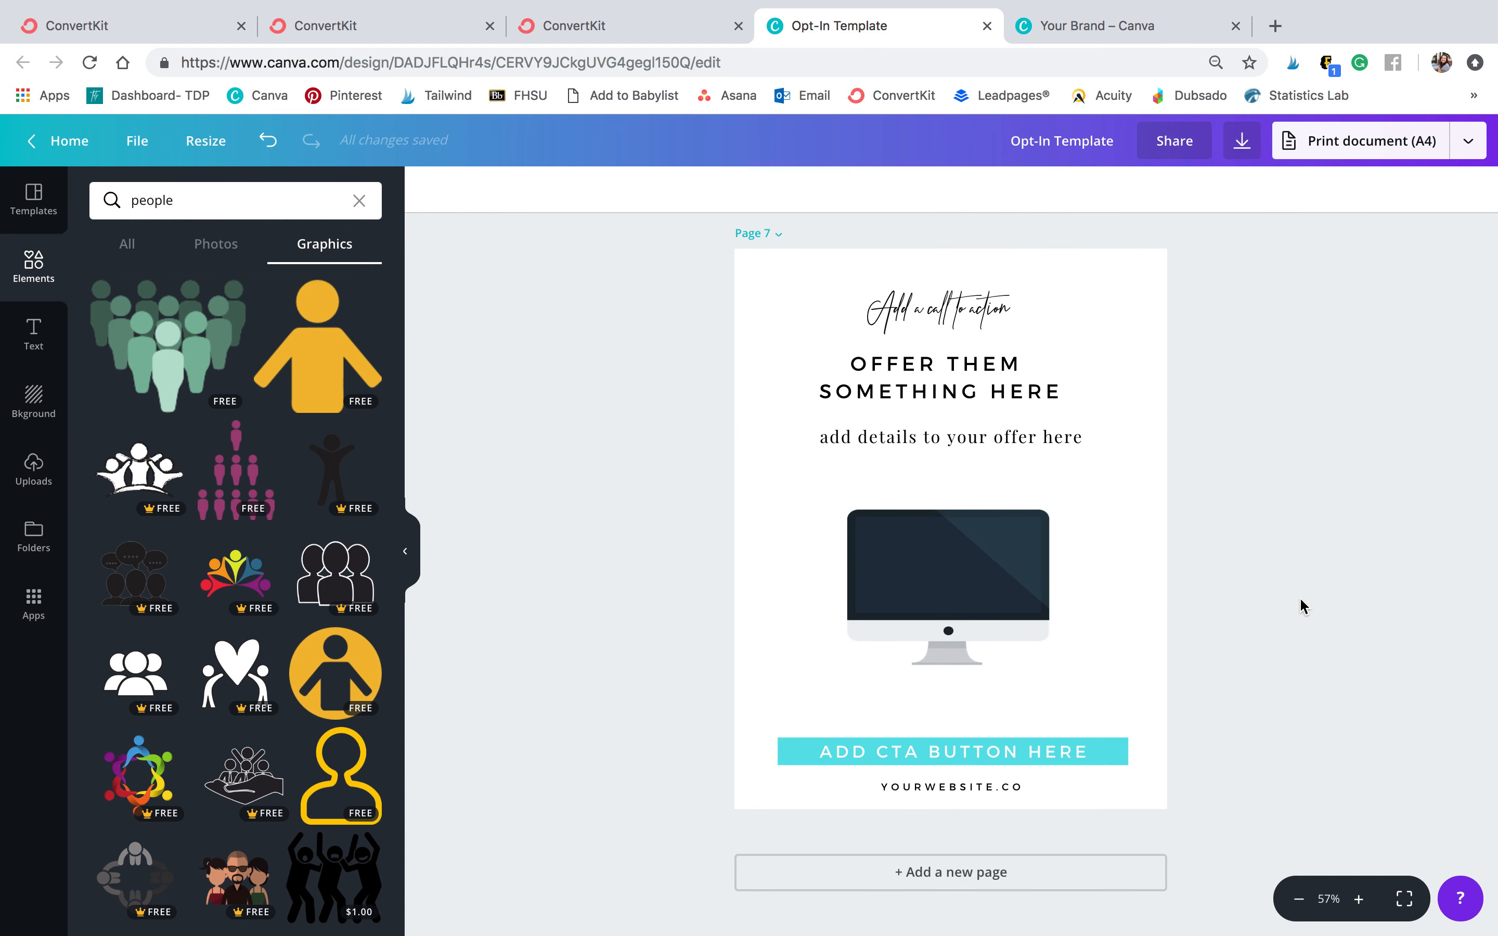
pyautogui.doubleClick(941, 305)
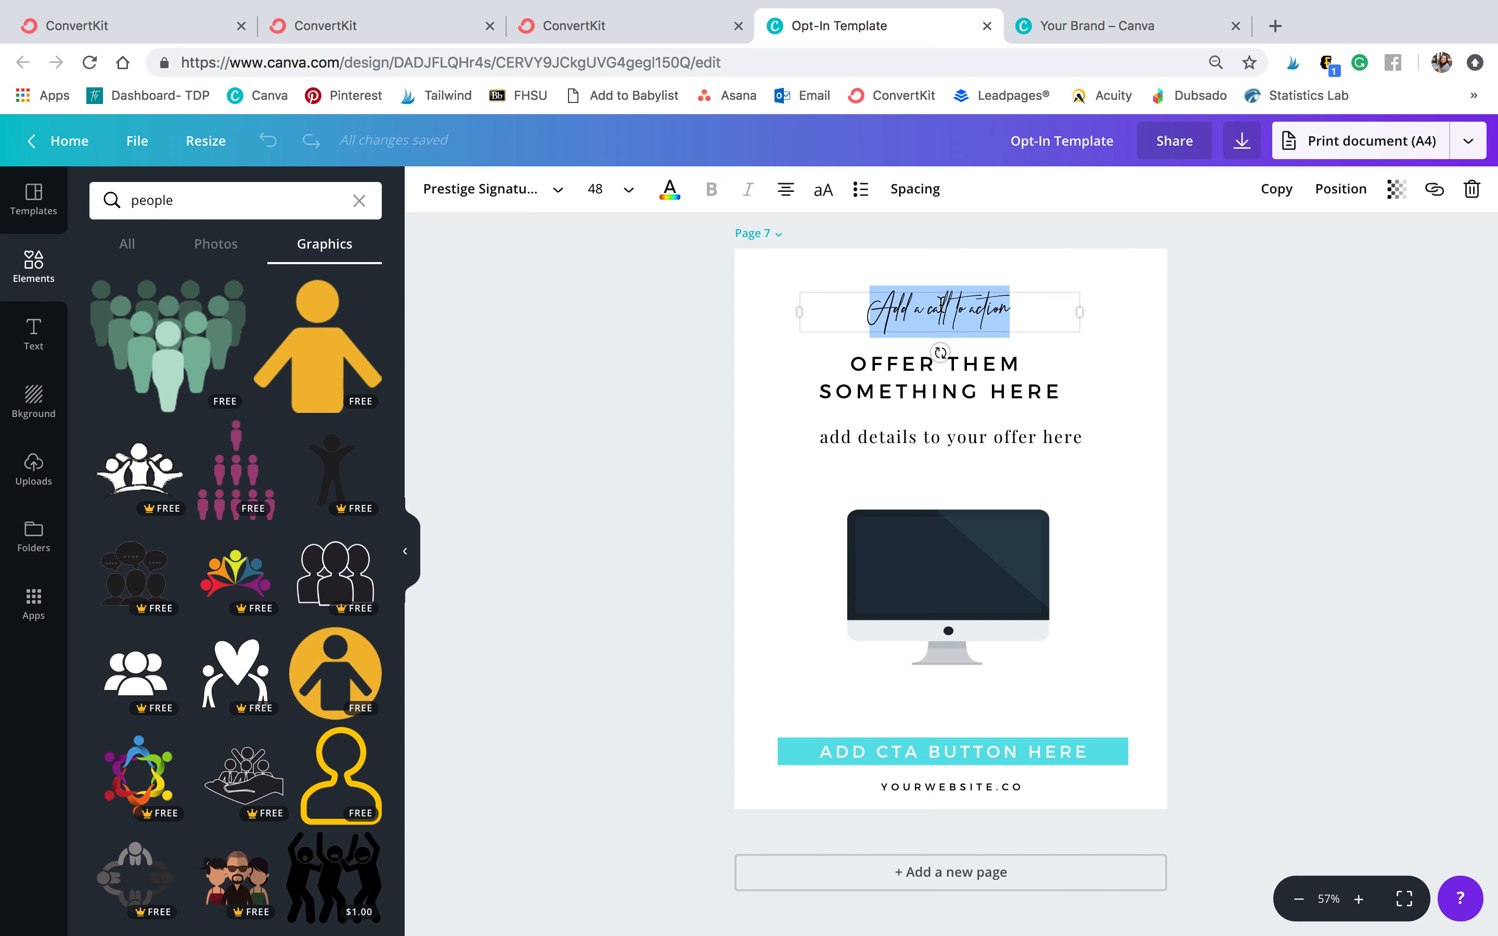
pyautogui.write('L')
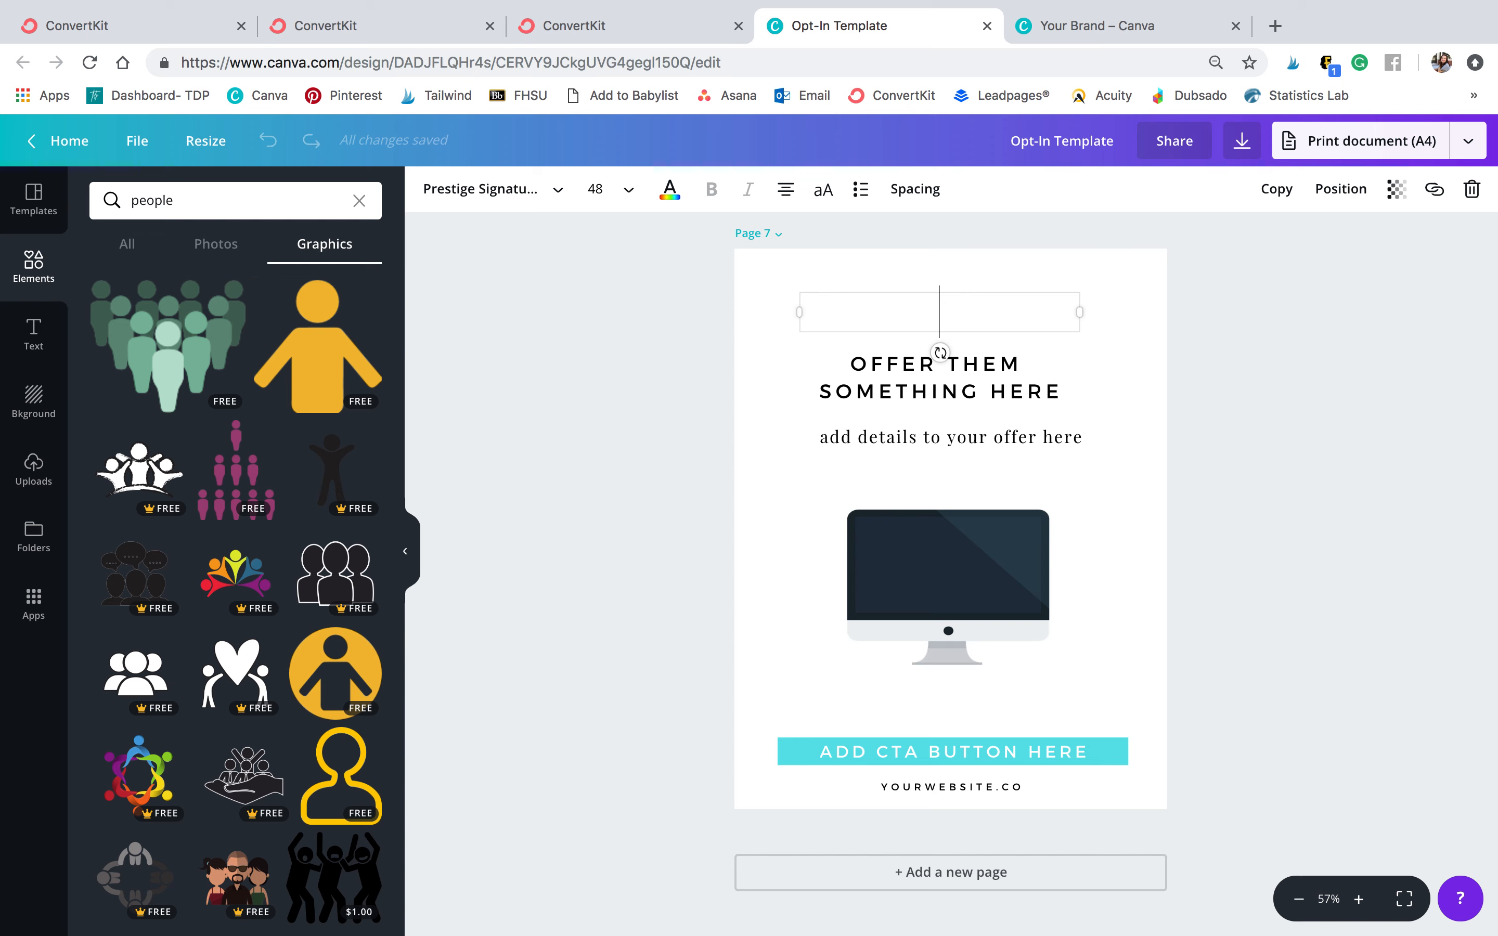
pyautogui.write("wait there's more")
pyautogui.click(1306, 384)
# Change page 7's headline to FREE MASTERCLASS
pyautogui.doubleClick(953, 391)
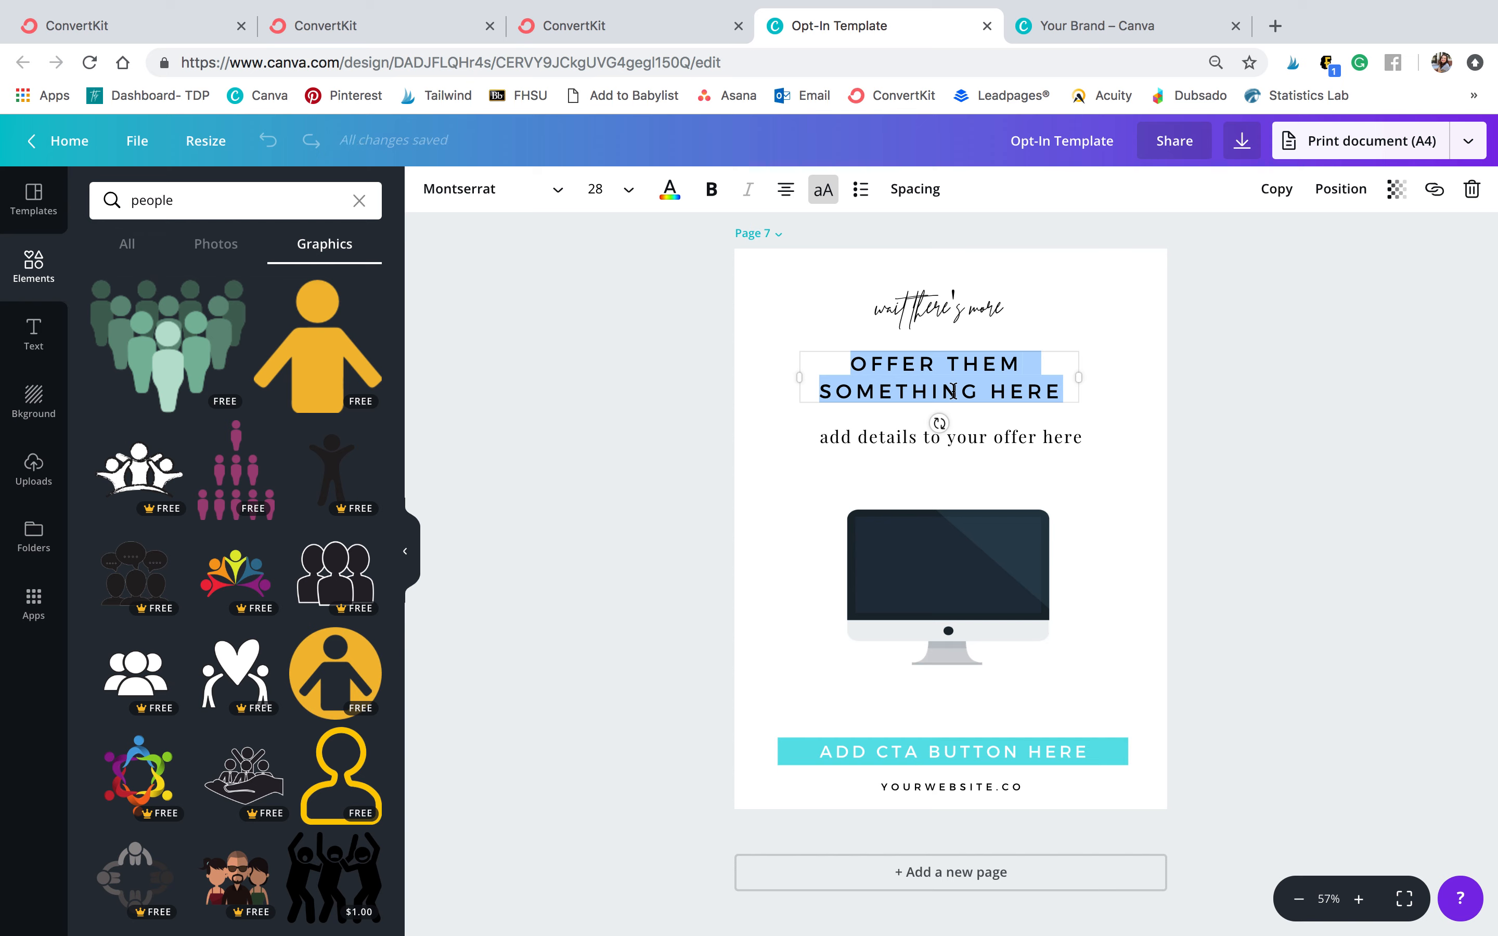
pyautogui.write('FREE')
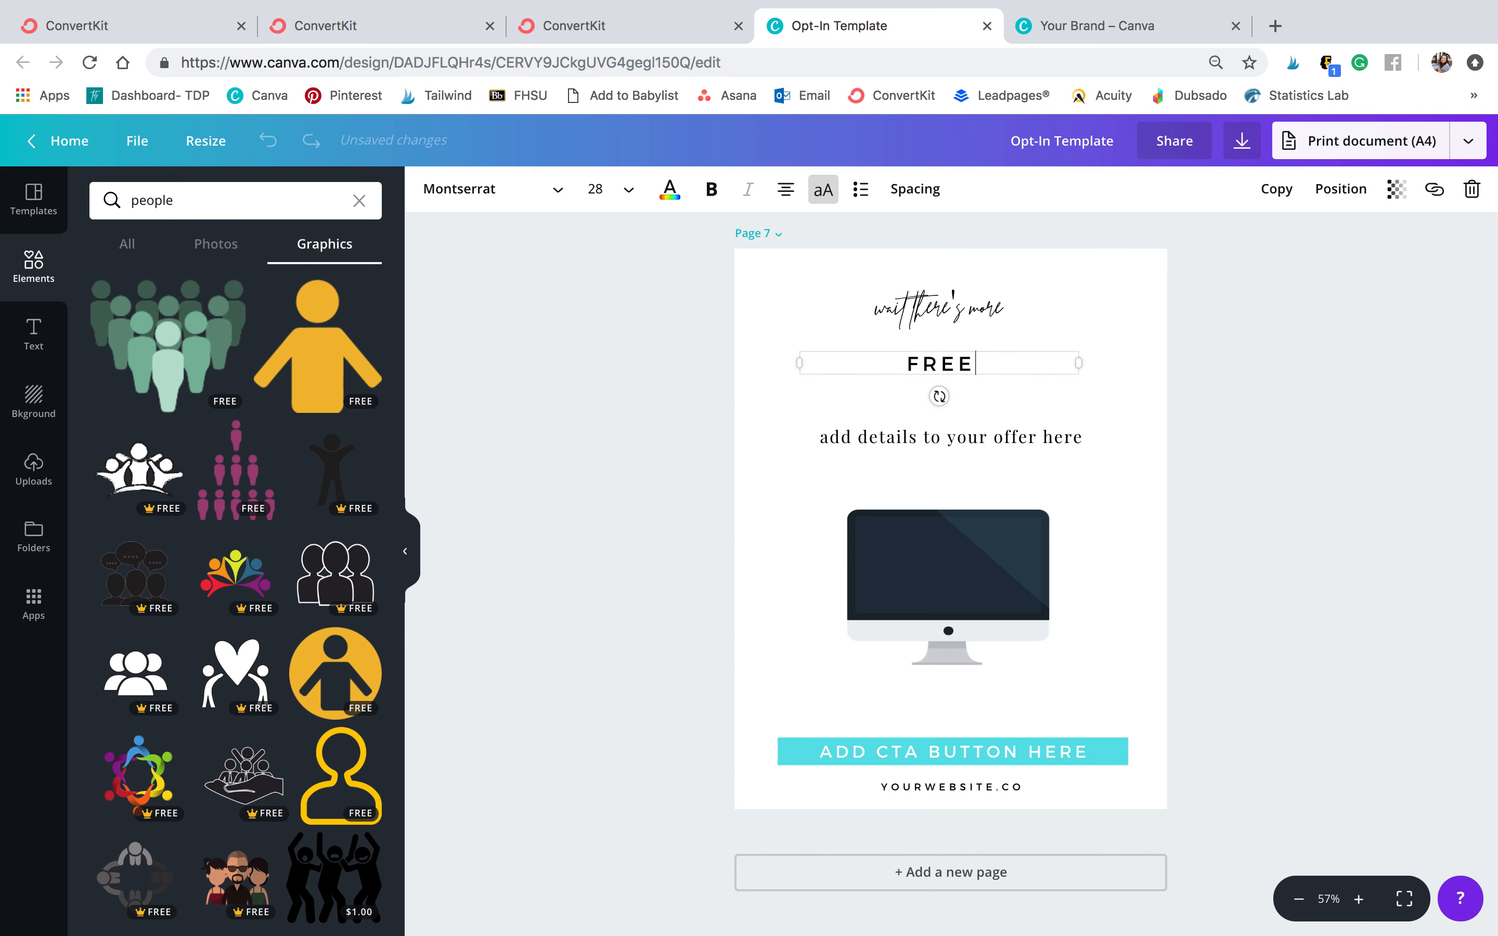
pyautogui.write(' MASTERL')
pyautogui.press('BackSpace')
pyautogui.write('CLASS')
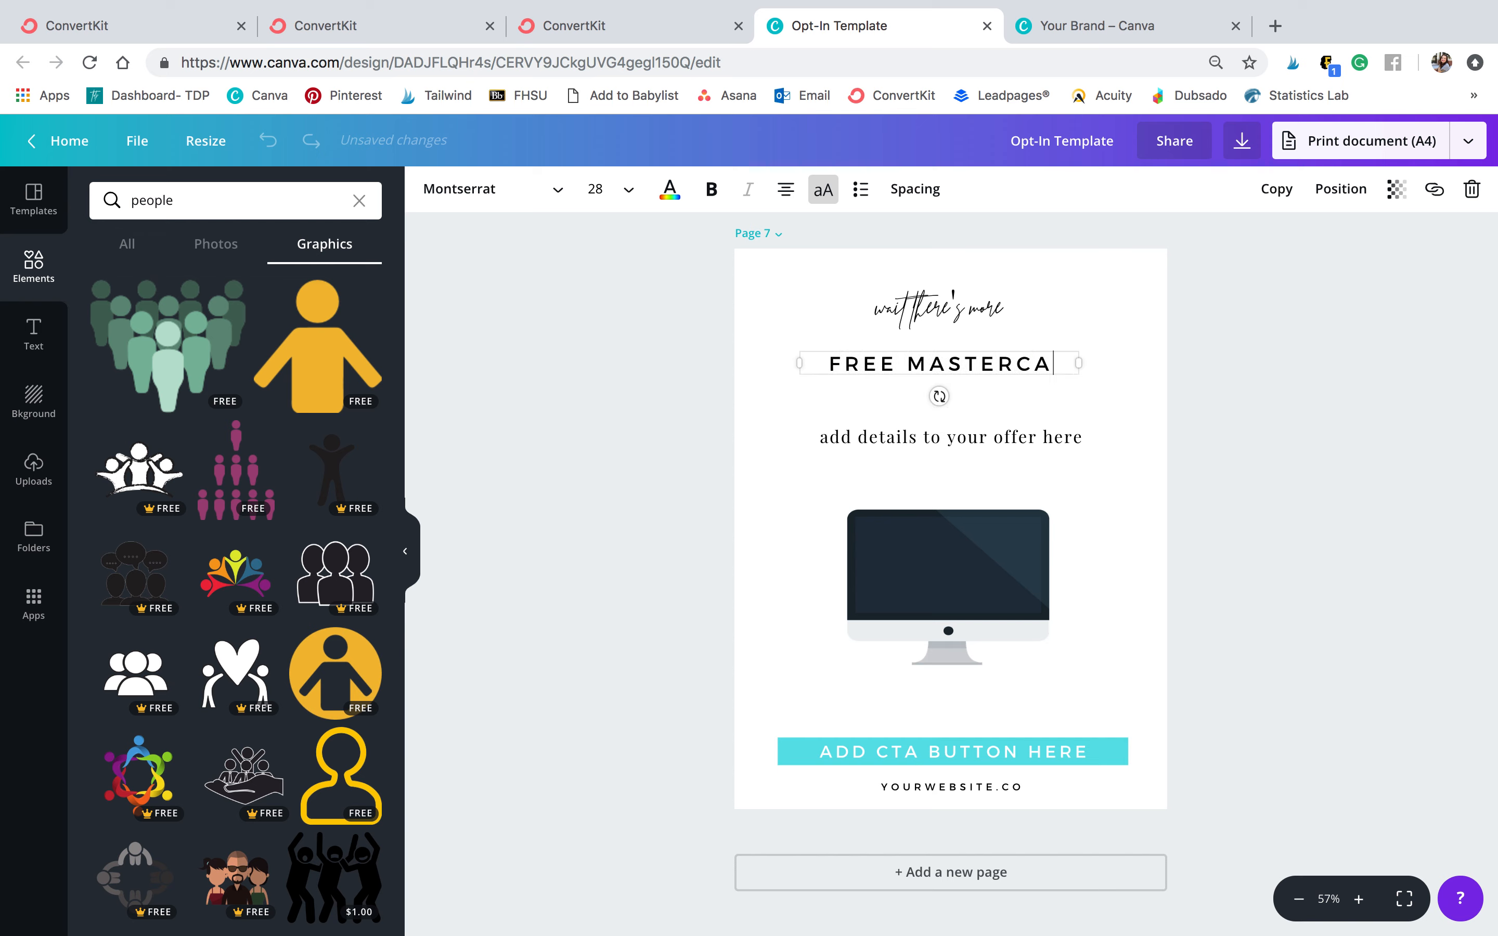
pyautogui.click(1229, 469)
# Shorten the monitor graphic's frame from the top and nudge the 'add details to your offer here' line up slightly
pyautogui.doubleClick(1033, 440)
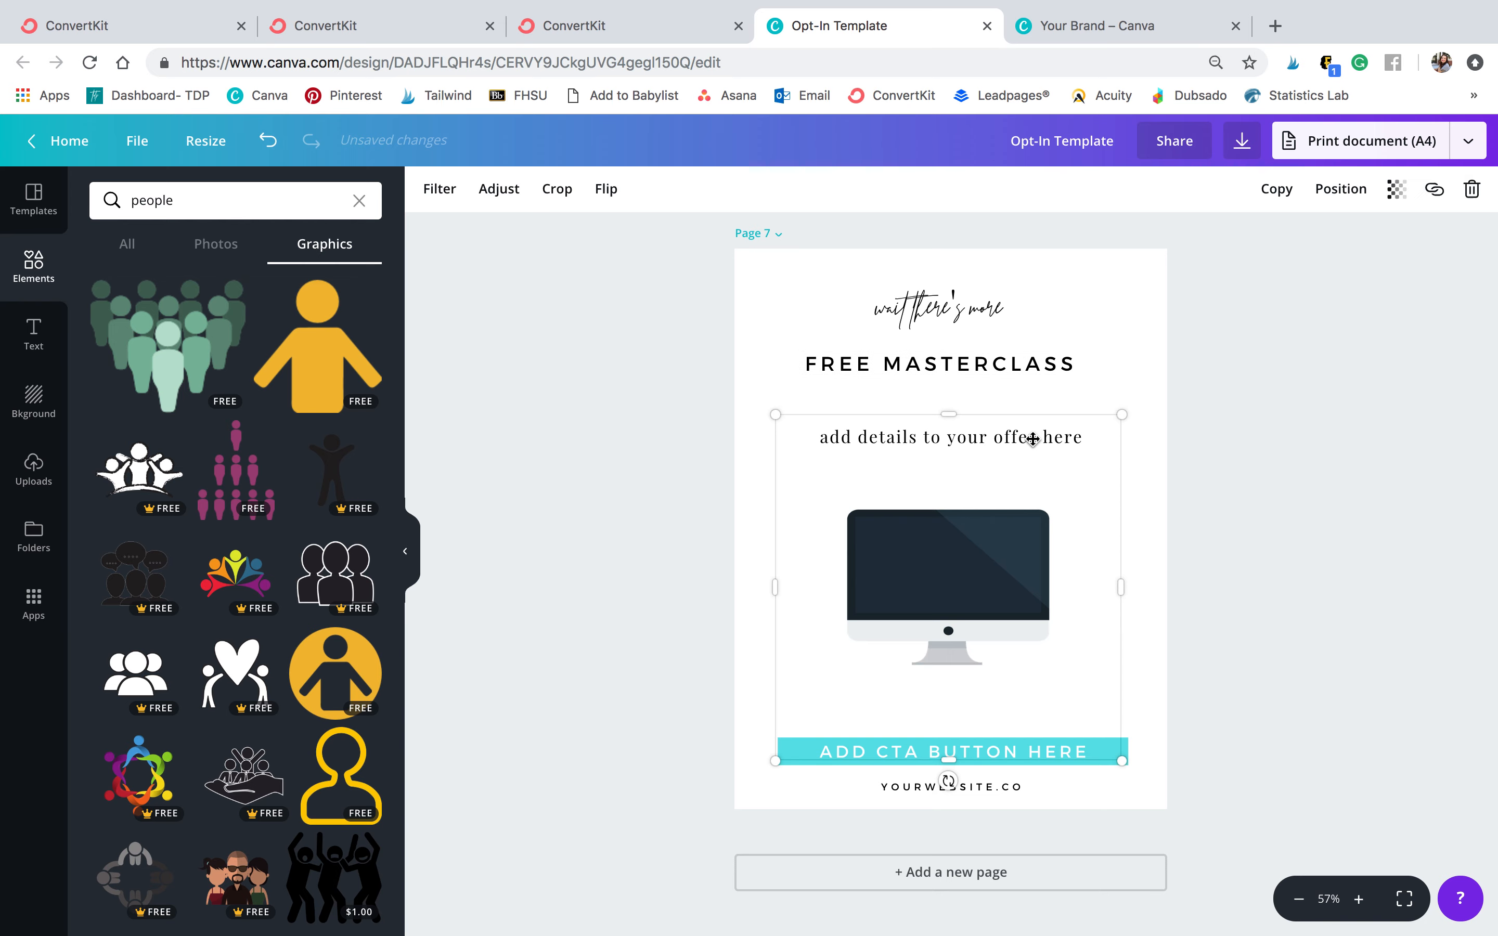
pyautogui.click(1319, 334)
pyautogui.moveTo(948, 413); pyautogui.dragTo(945, 475)
pyautogui.tripleClick(901, 433)
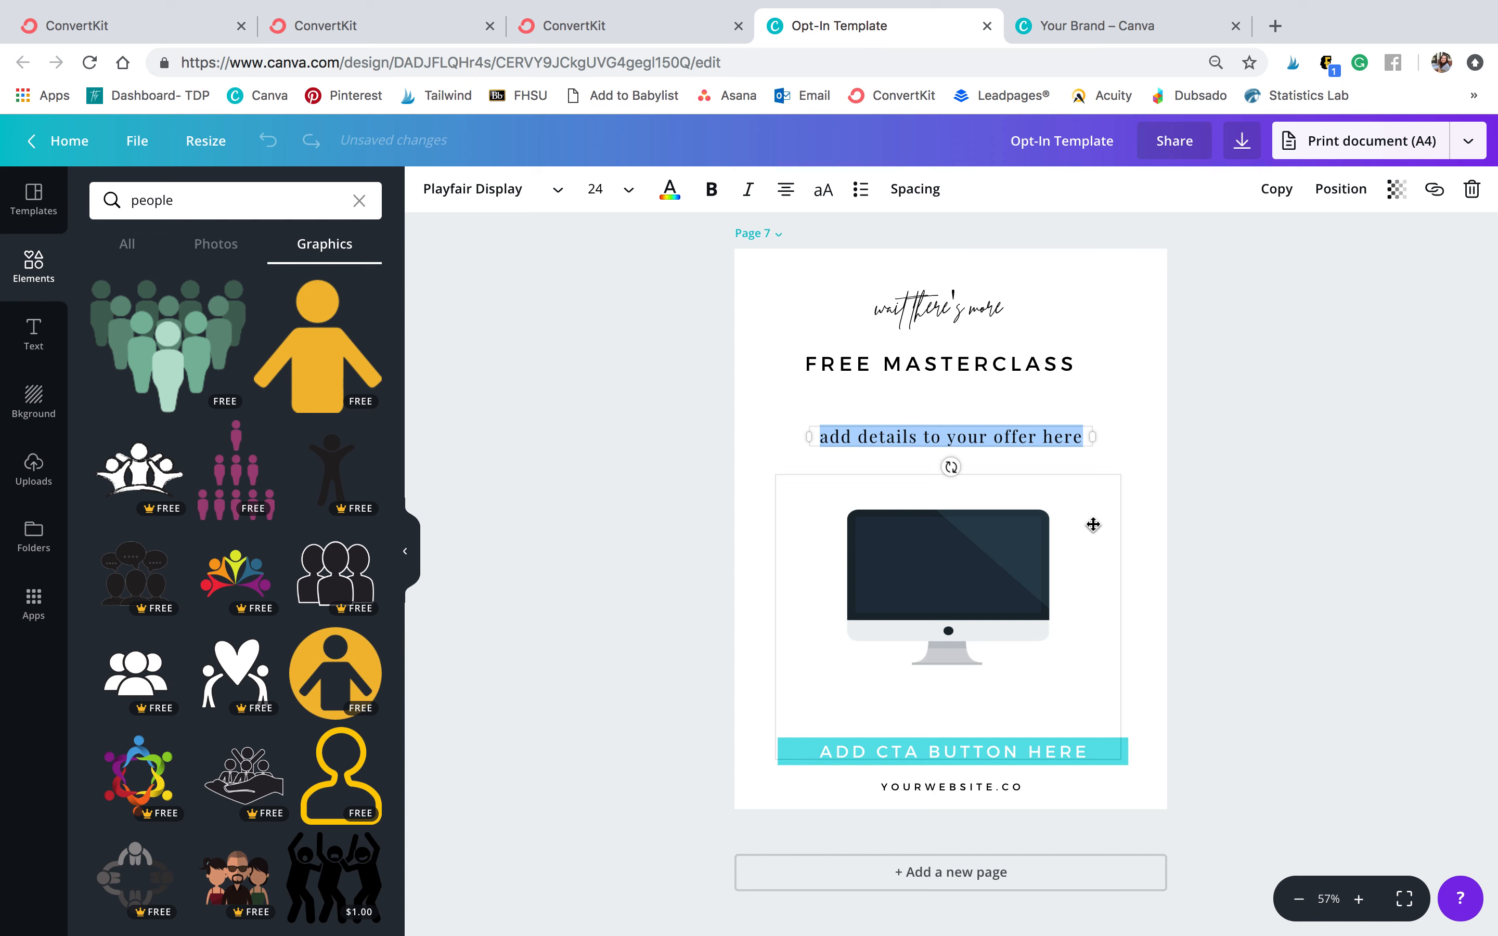
pyautogui.click(1230, 475)
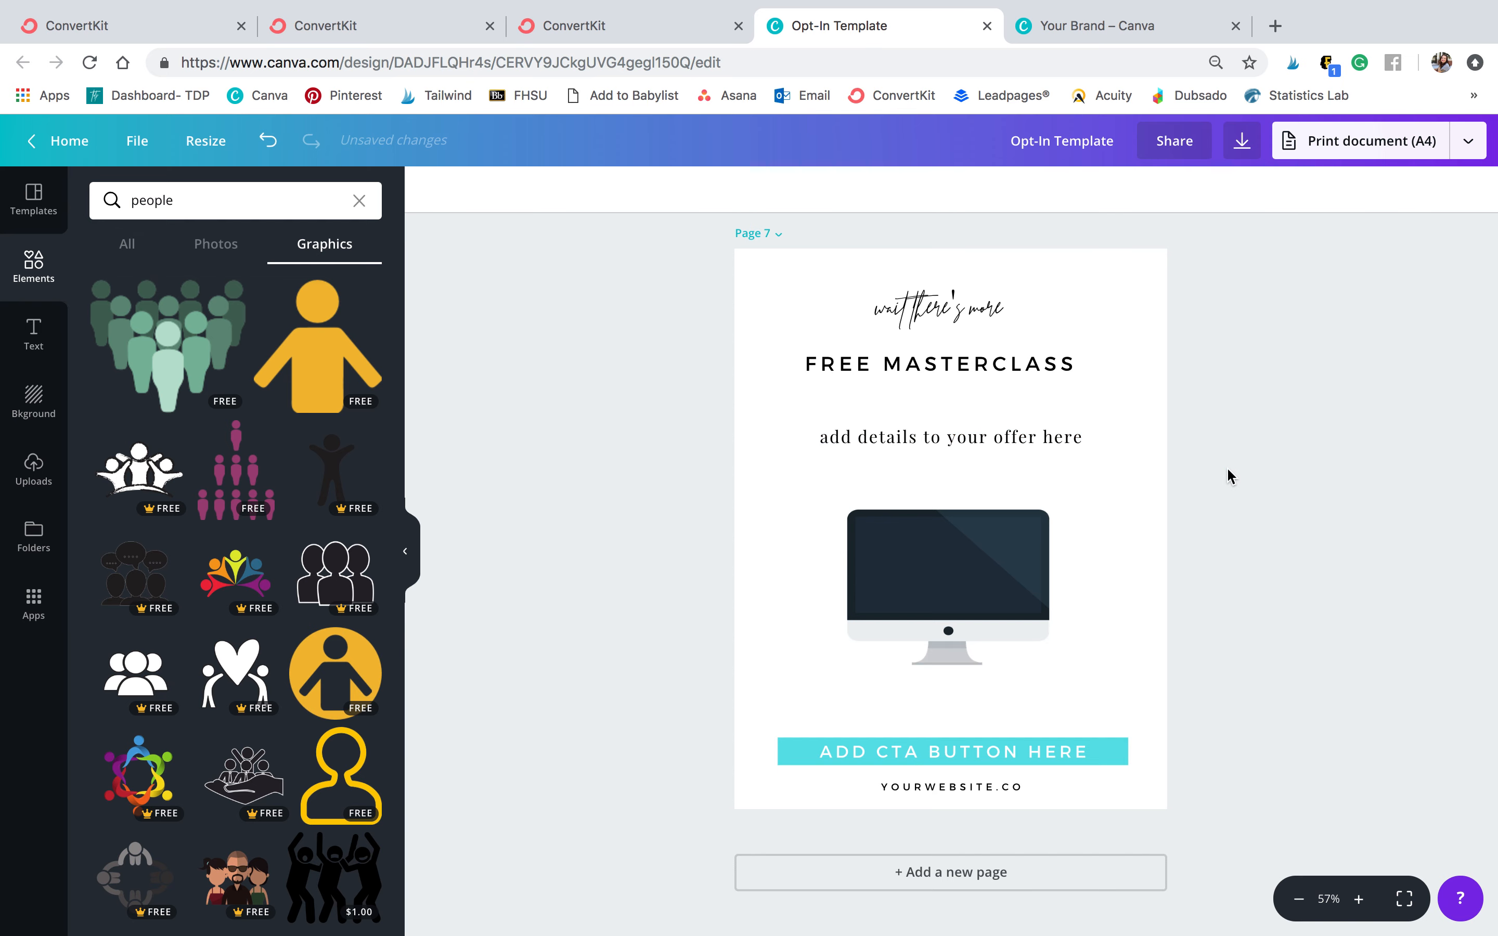
pyautogui.moveTo(1001, 436); pyautogui.dragTo(987, 425)
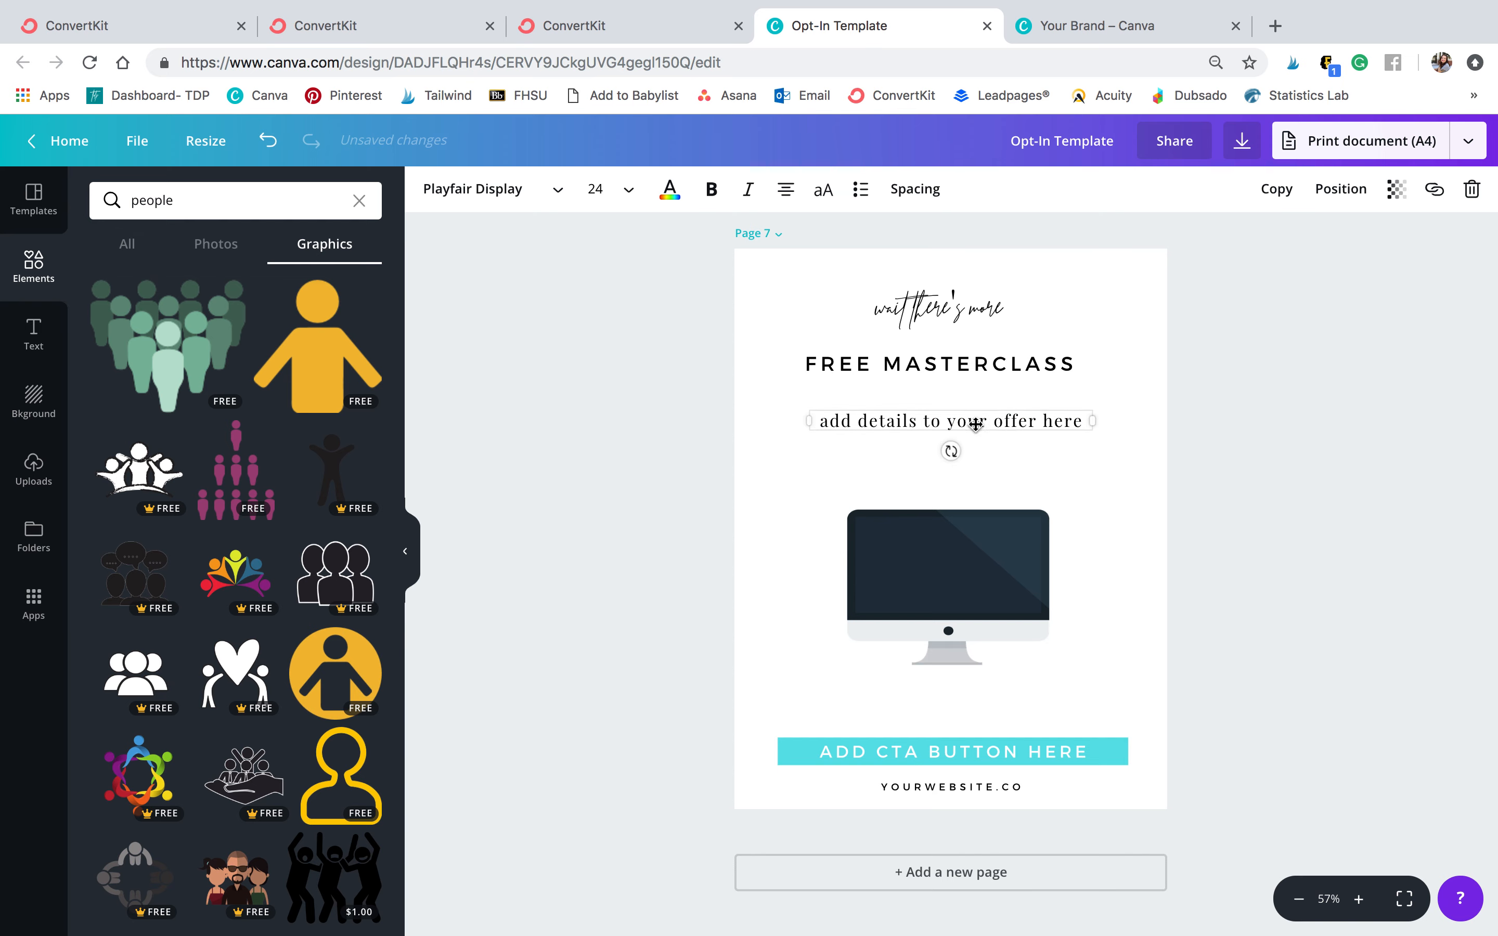
# Replace the 'add details to your offer here' text on page 7
pyautogui.tripleClick(940, 420)
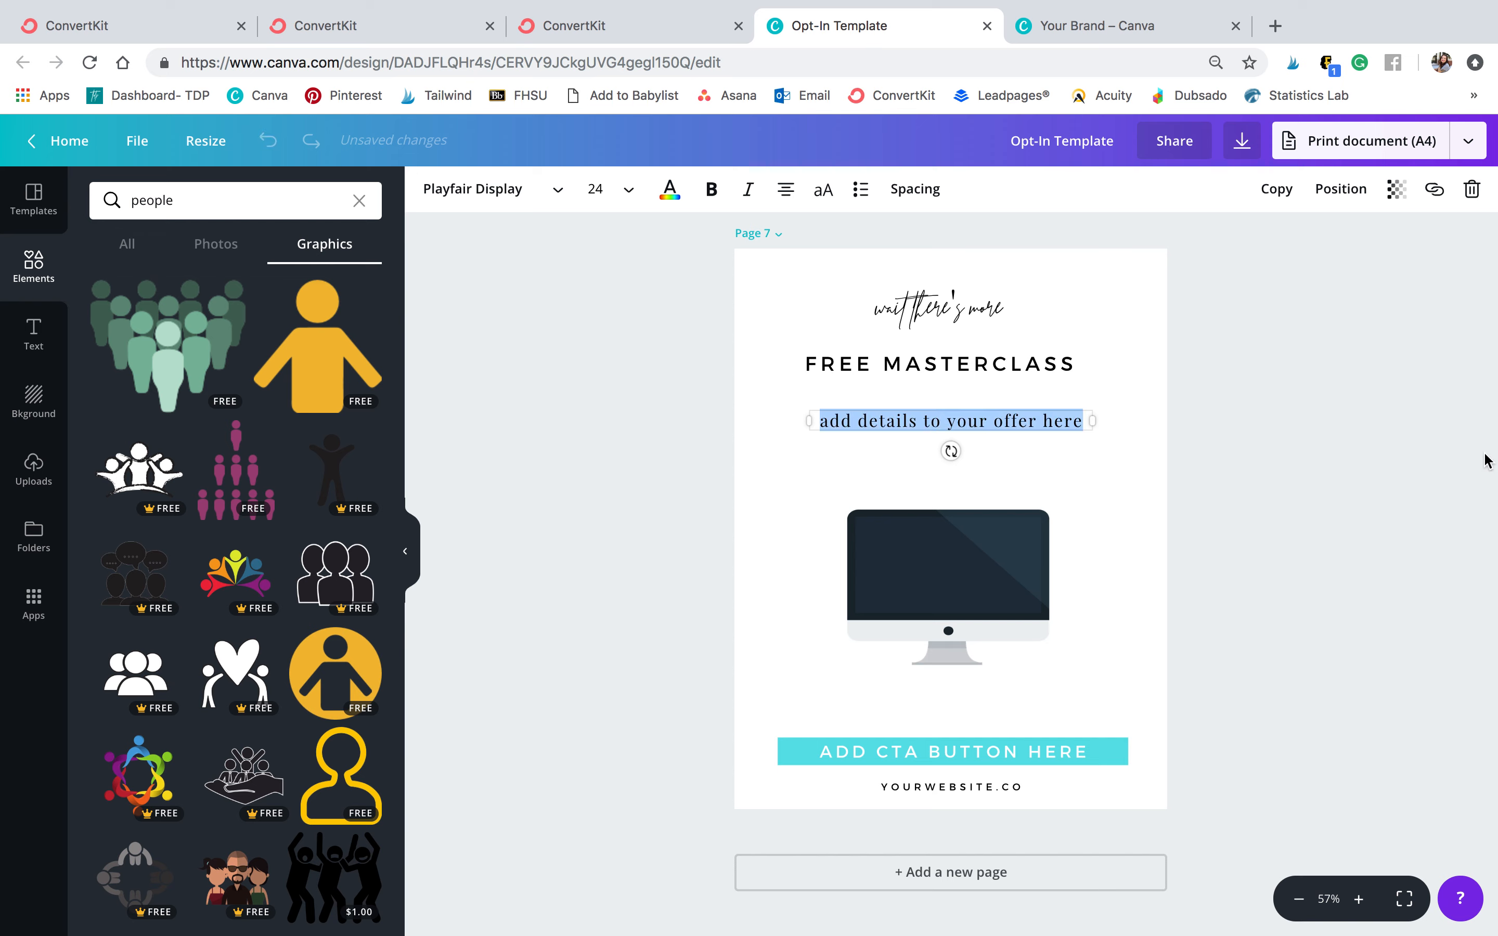